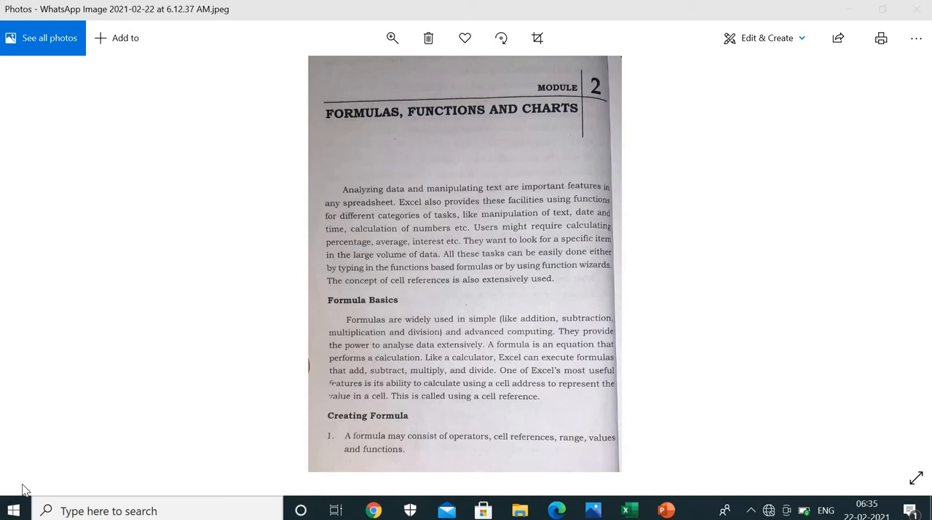
# View the next textbook page on cell references in Photos, and switch to the CELL REFERANCE workbook in Excel
pyautogui.press('Right')
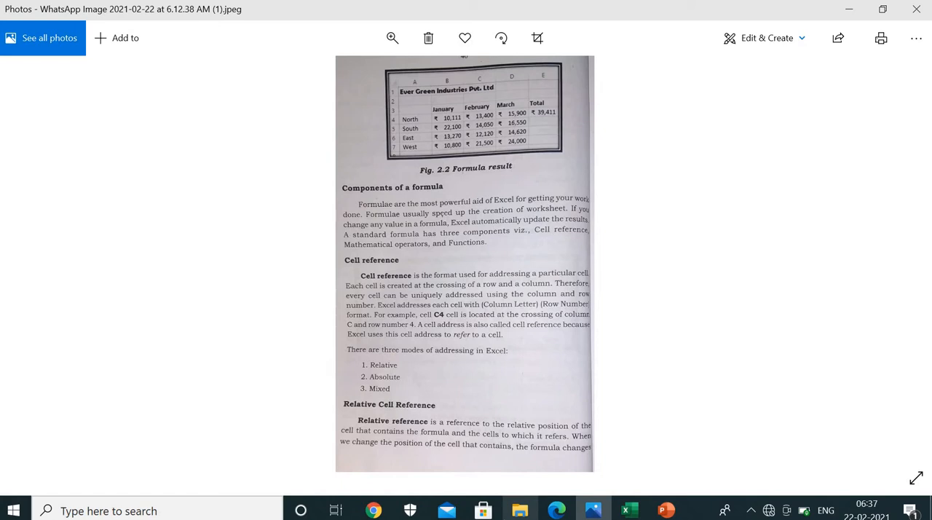
pyautogui.hotkey('alt', 'Tab')
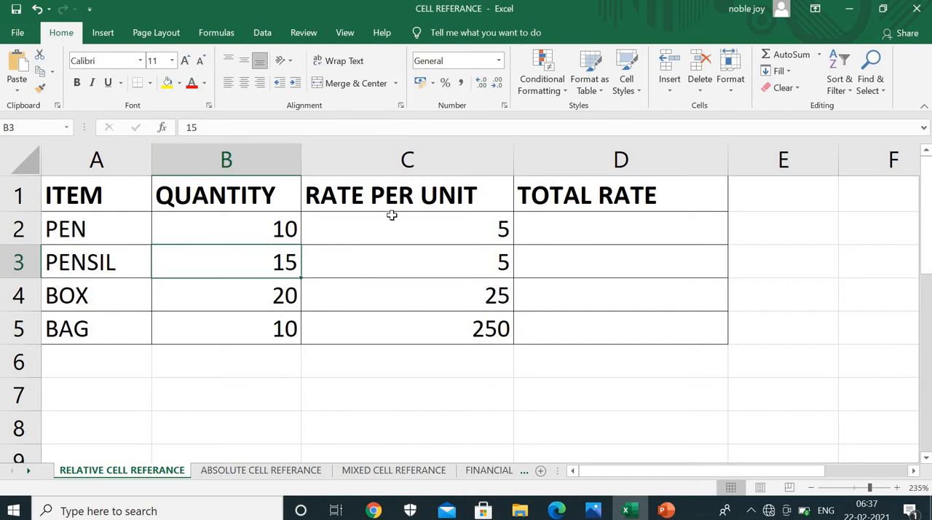
# Examine how the PEN cell A2 is addressed by its column letter, row number and cell reference
pyautogui.click(612, 222)
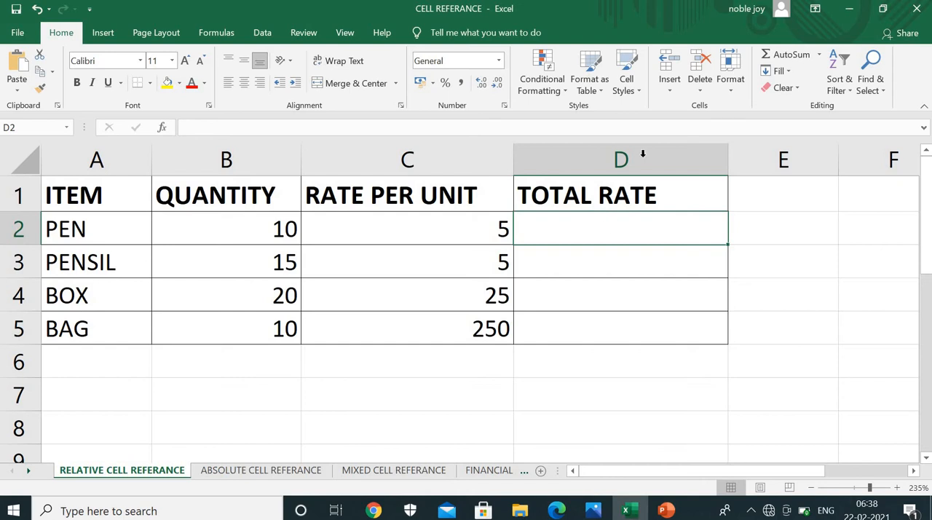
pyautogui.click(89, 246)
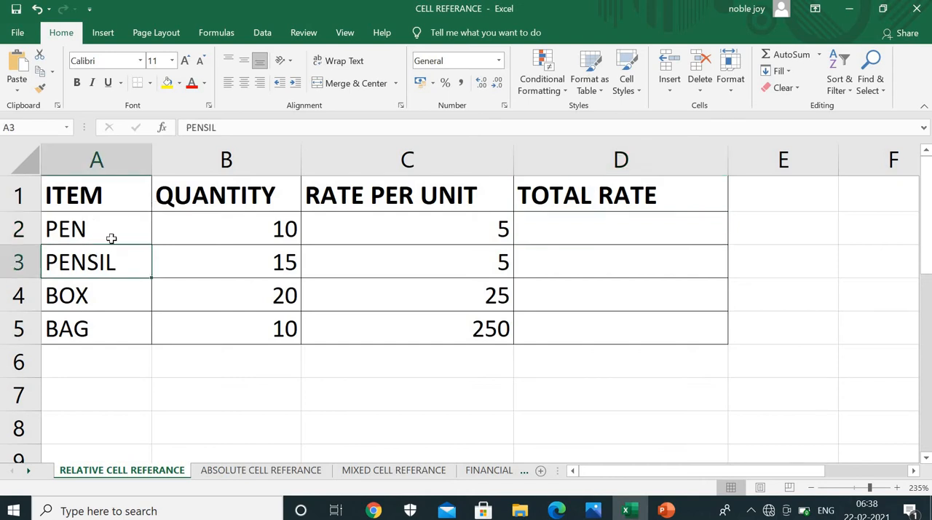
pyautogui.click(156, 225)
pyautogui.click(114, 232)
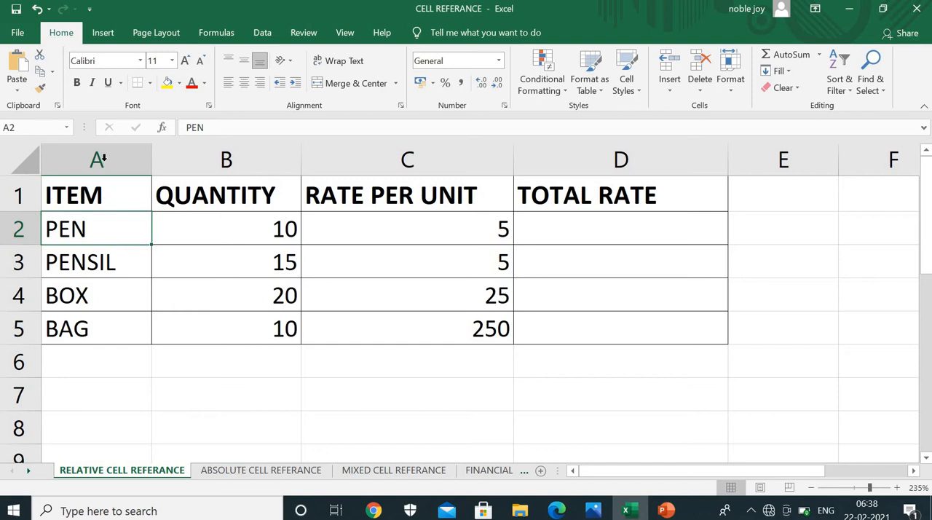
pyautogui.click(103, 159)
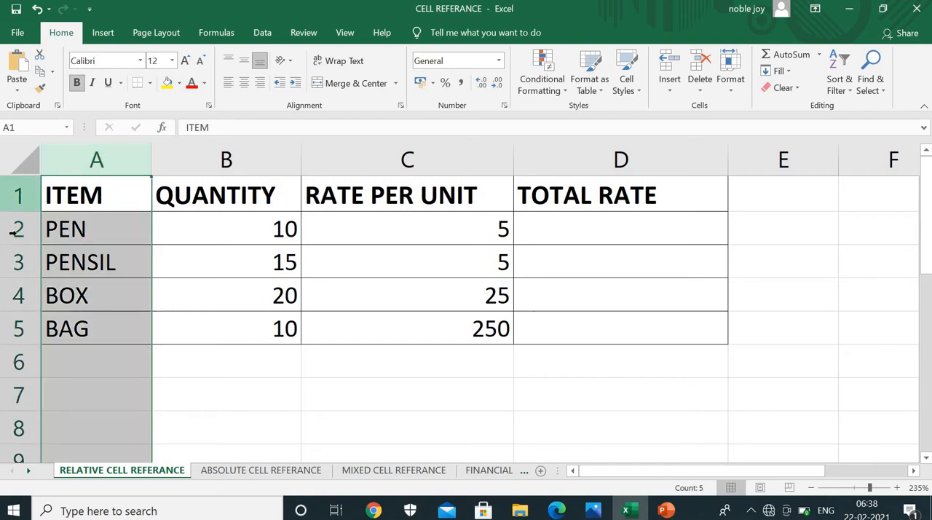
pyautogui.click(15, 229)
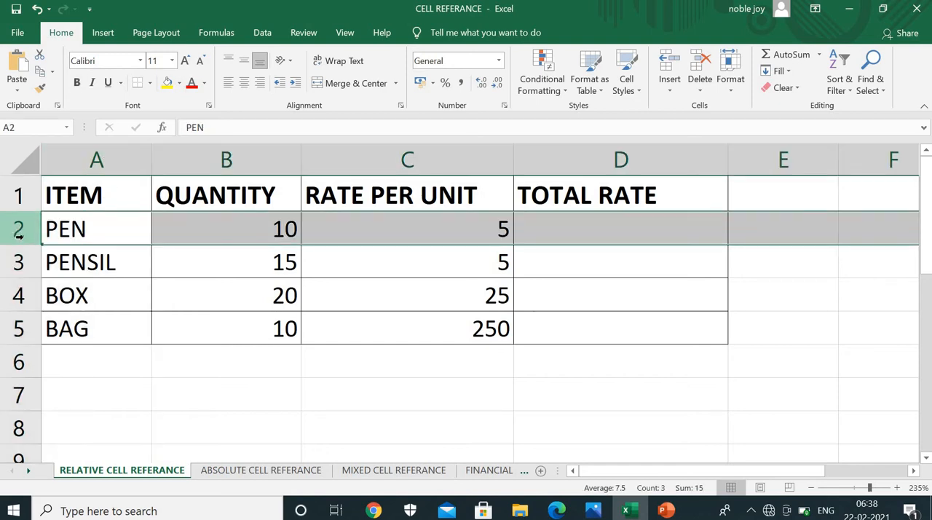
pyautogui.click(90, 227)
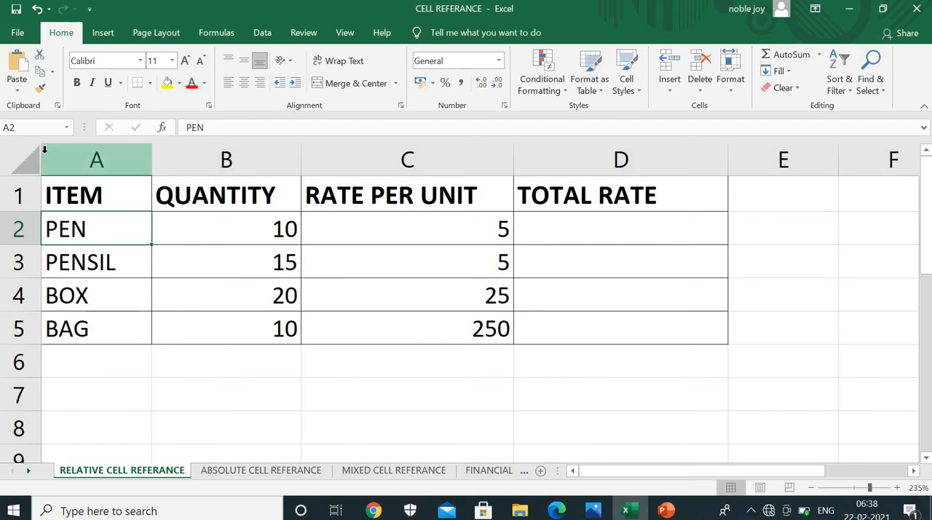
pyautogui.click(35, 127)
pyautogui.click(34, 127)
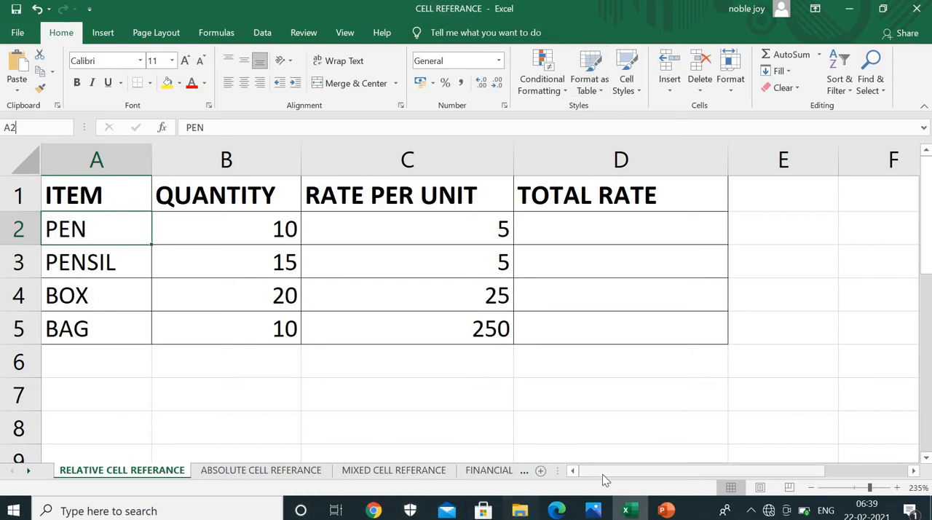
# Reread the textbook page on relative, absolute and mixed references in Photos, and return to the Excel workbook
pyautogui.hotkey('alt', 'Tab')
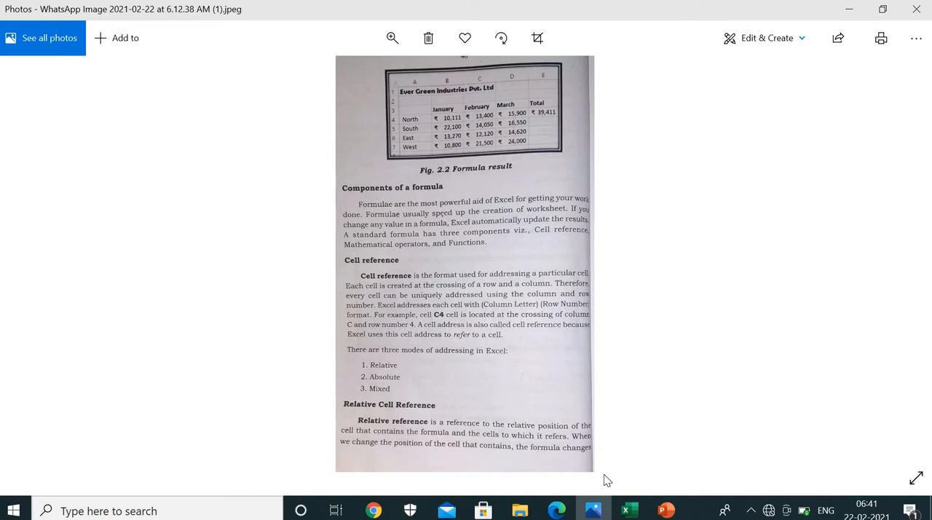
pyautogui.hotkey('alt', 'Tab')
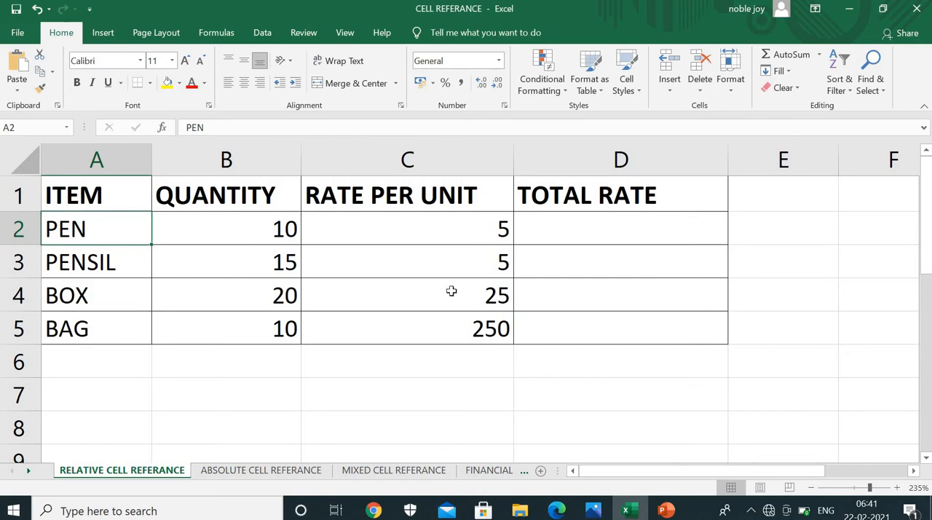
# Examine the PEN row's quantity, rate per unit and total rate cells on the RELATIVE CELL REFERANCE sheet
pyautogui.click(608, 238)
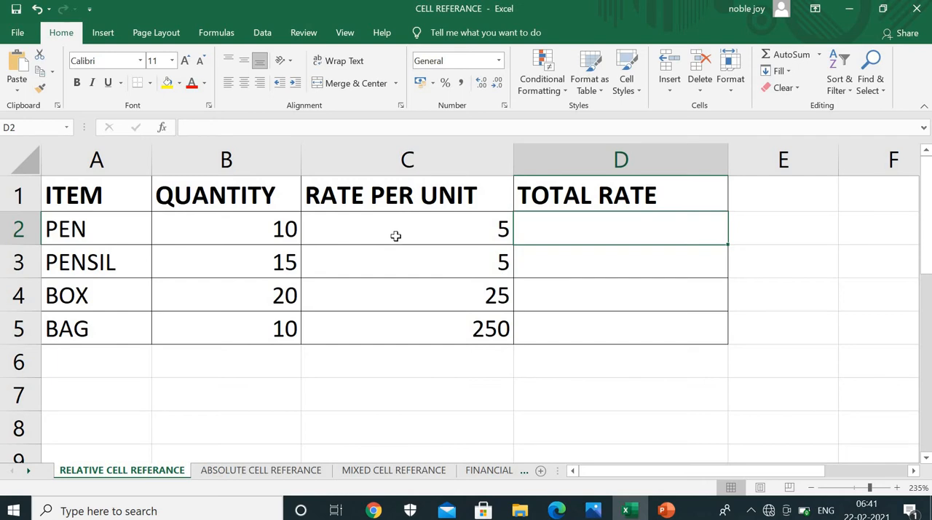
pyautogui.click(287, 230)
pyautogui.click(399, 231)
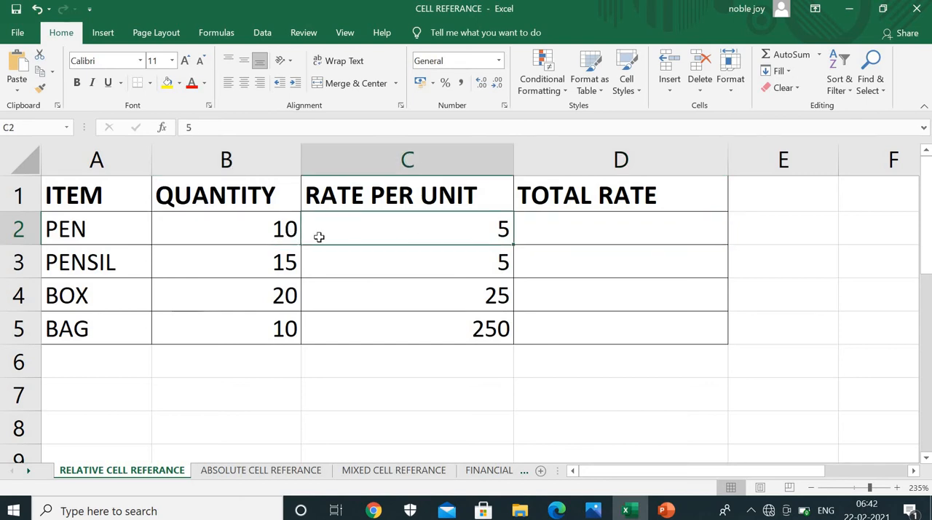
pyautogui.click(266, 235)
pyautogui.click(404, 235)
pyautogui.click(536, 229)
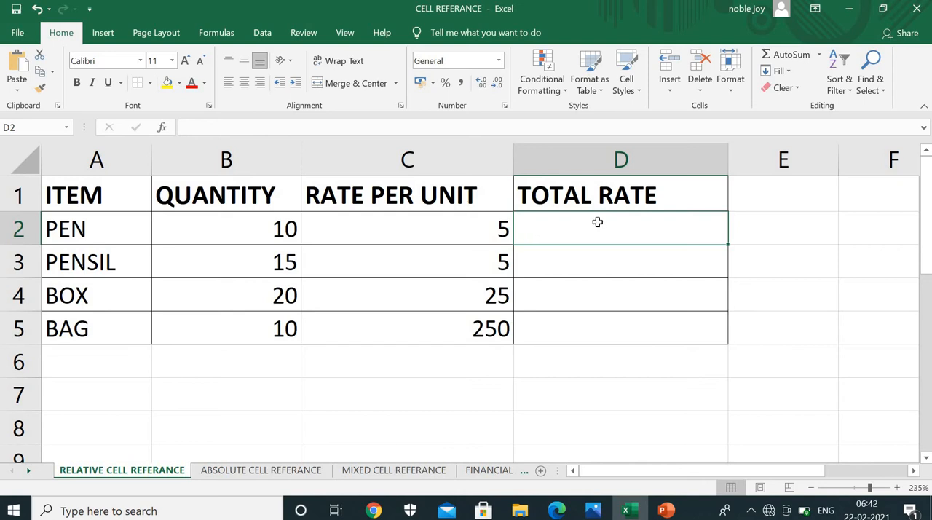
pyautogui.click(618, 324)
pyautogui.click(591, 232)
pyautogui.click(211, 231)
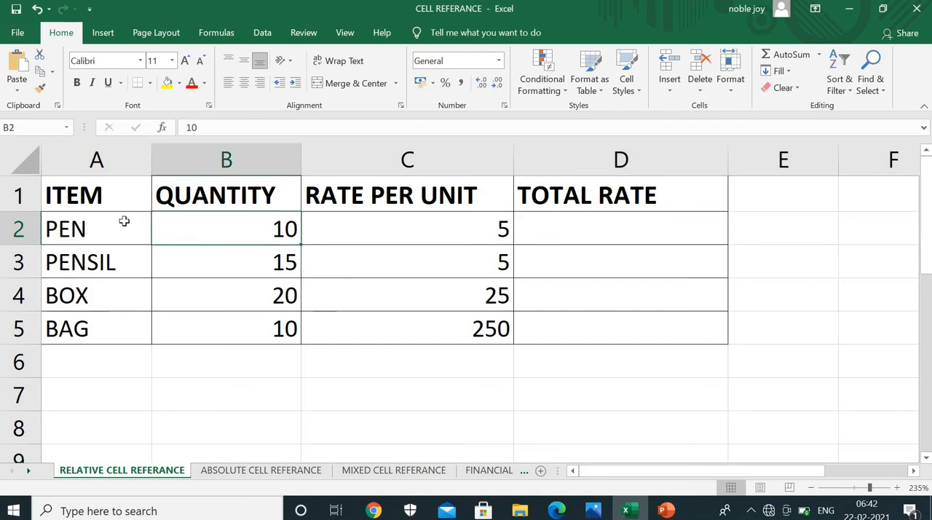
pyautogui.click(18, 228)
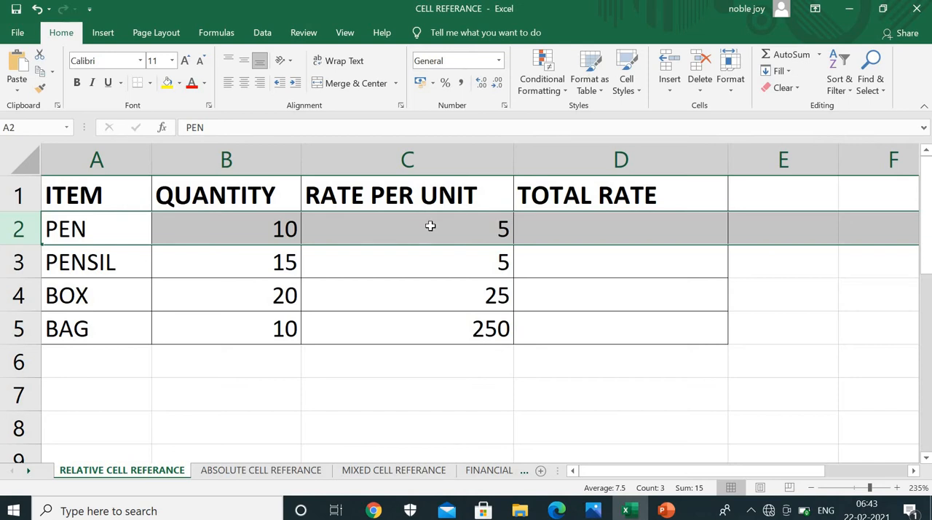
pyautogui.click(656, 208)
pyautogui.click(645, 220)
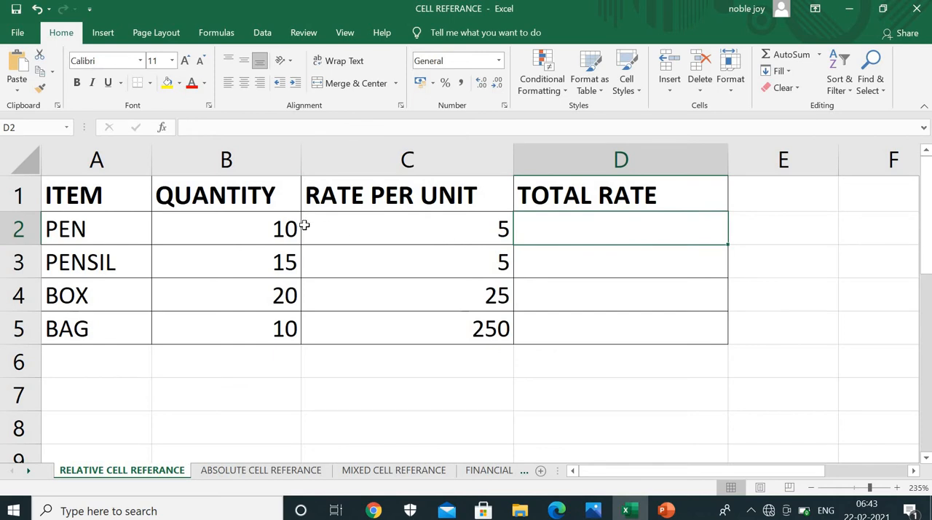
pyautogui.click(277, 230)
pyautogui.click(364, 237)
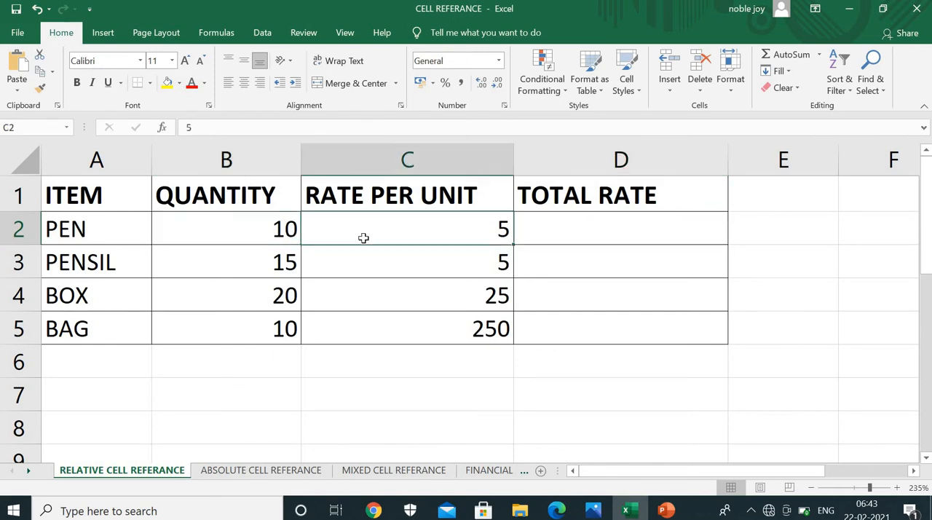
pyautogui.click(277, 235)
pyautogui.click(342, 235)
pyautogui.click(268, 237)
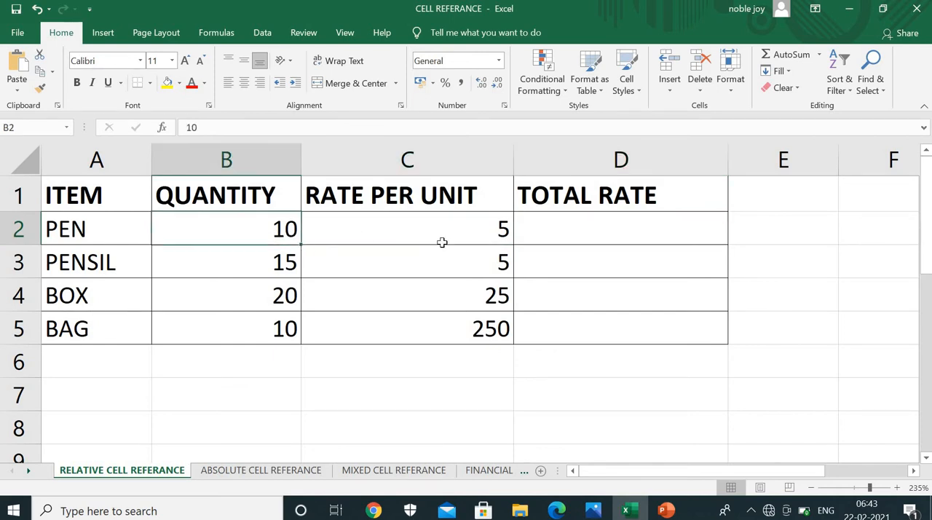
pyautogui.click(539, 234)
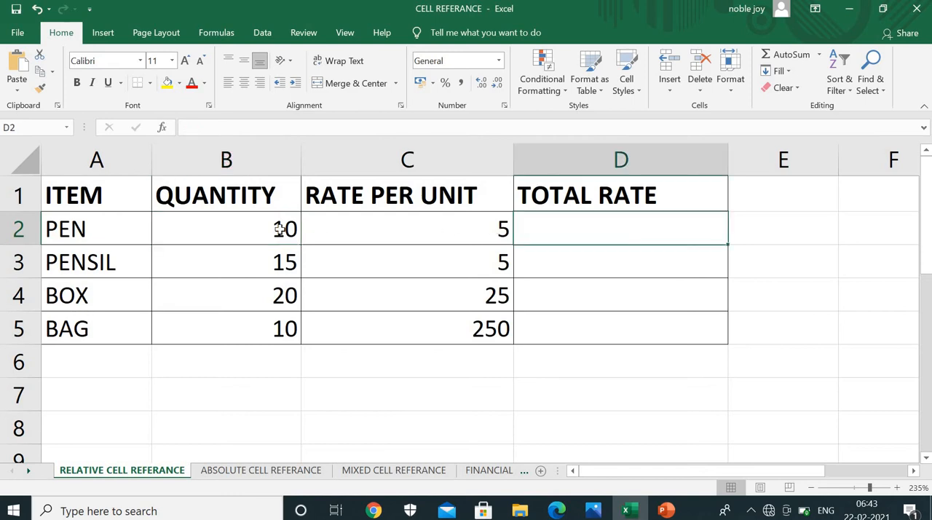
pyautogui.click(331, 230)
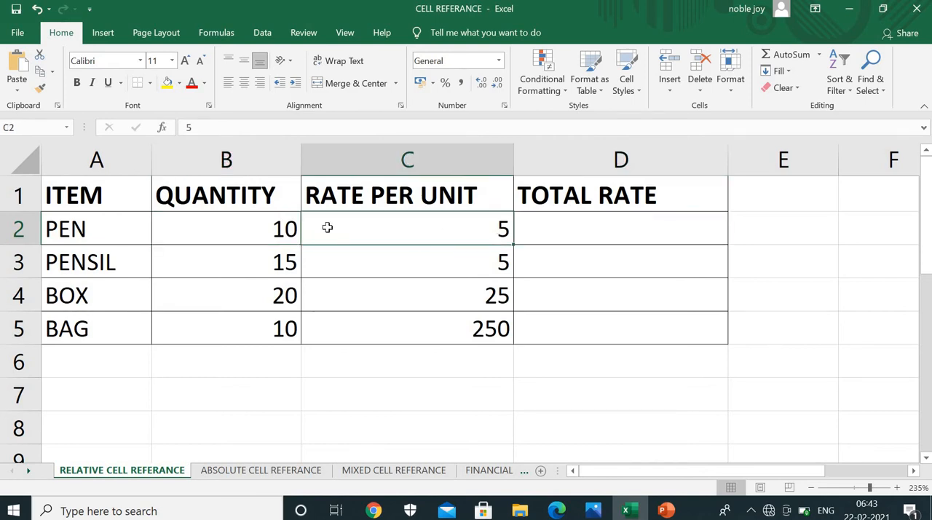
pyautogui.click(281, 228)
pyautogui.click(349, 232)
# Enter the formula =B2*C2 in the PEN total rate cell D2 and review its cell references
pyautogui.click(576, 219)
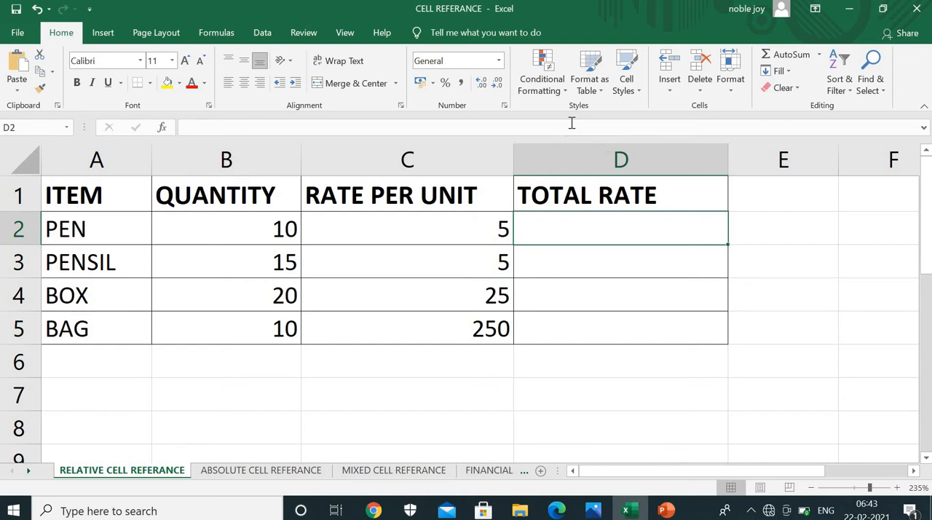
pyautogui.write('=')
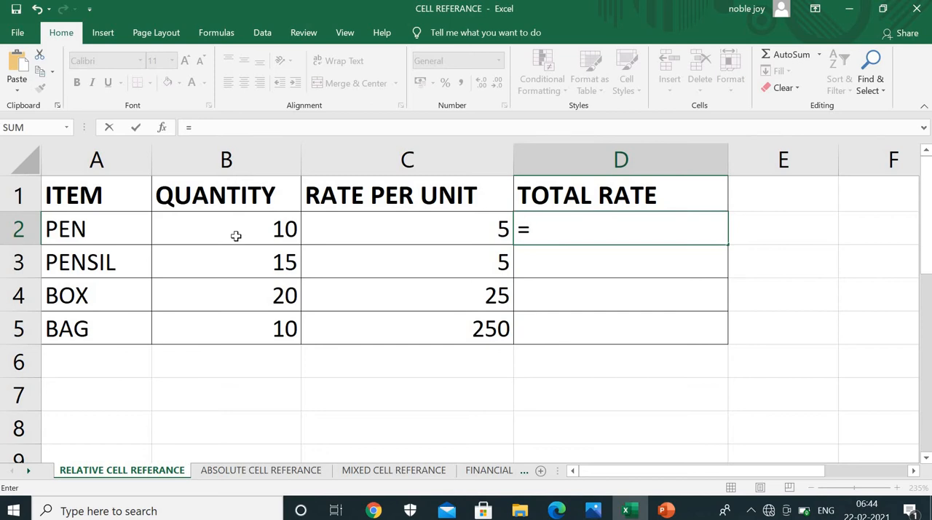
pyautogui.click(242, 239)
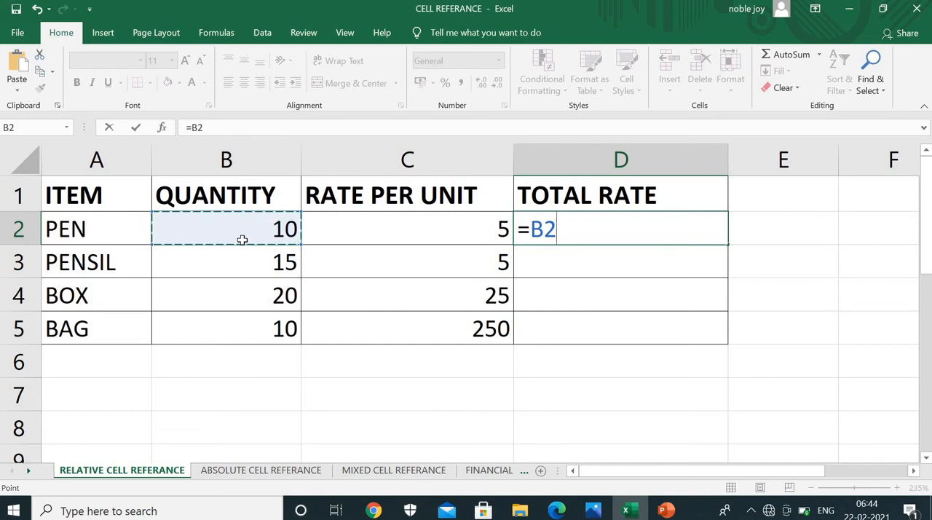
pyautogui.write('*')
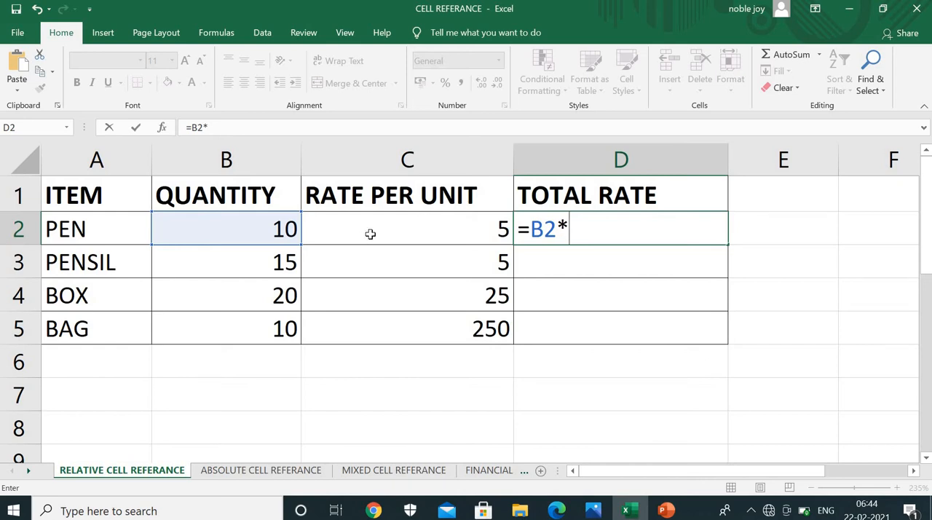
pyautogui.click(423, 231)
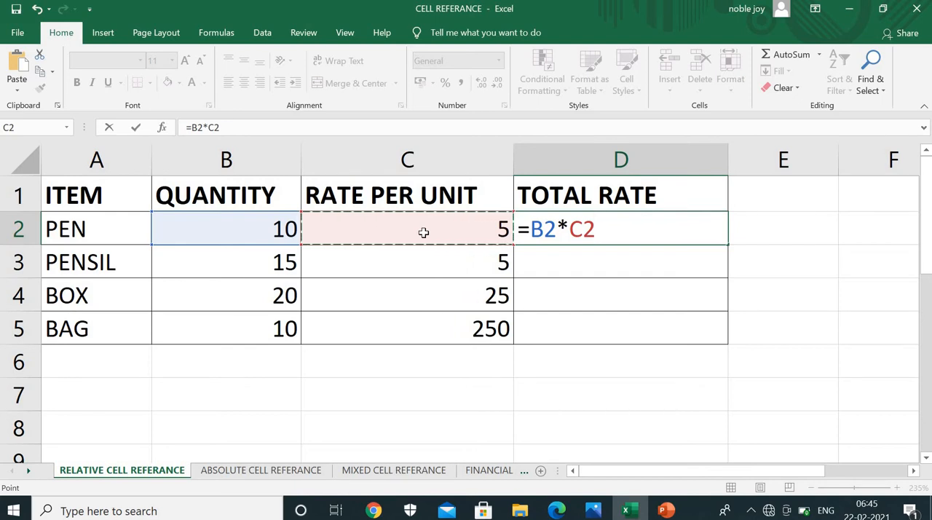
pyautogui.press('Return')
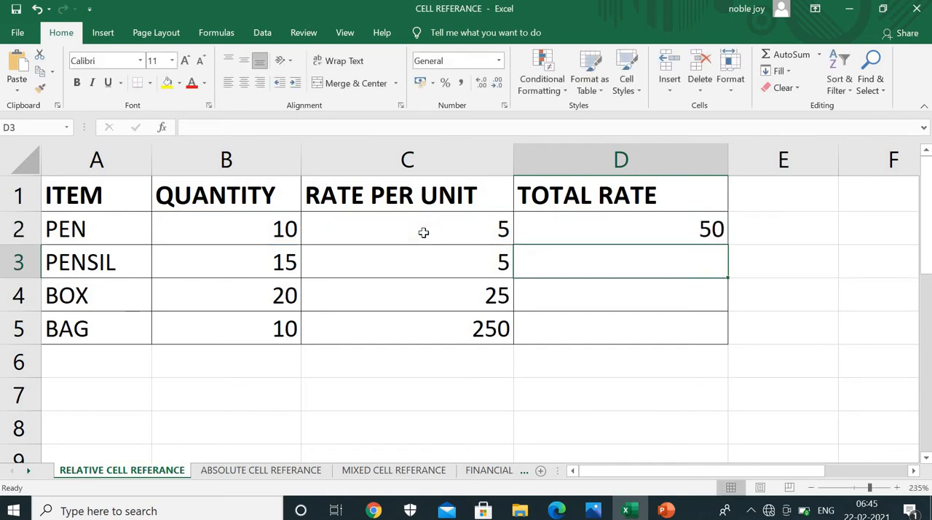
pyautogui.doubleClick(599, 231)
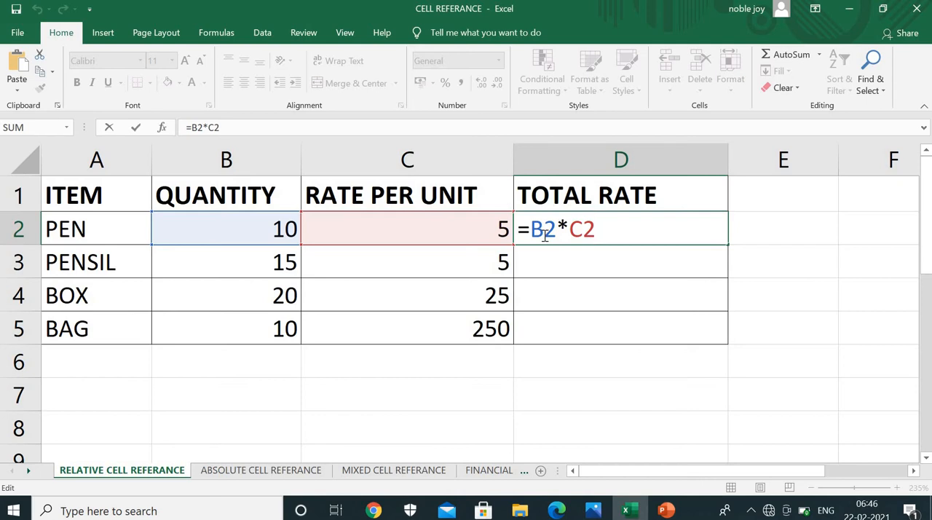
pyautogui.press('Return')
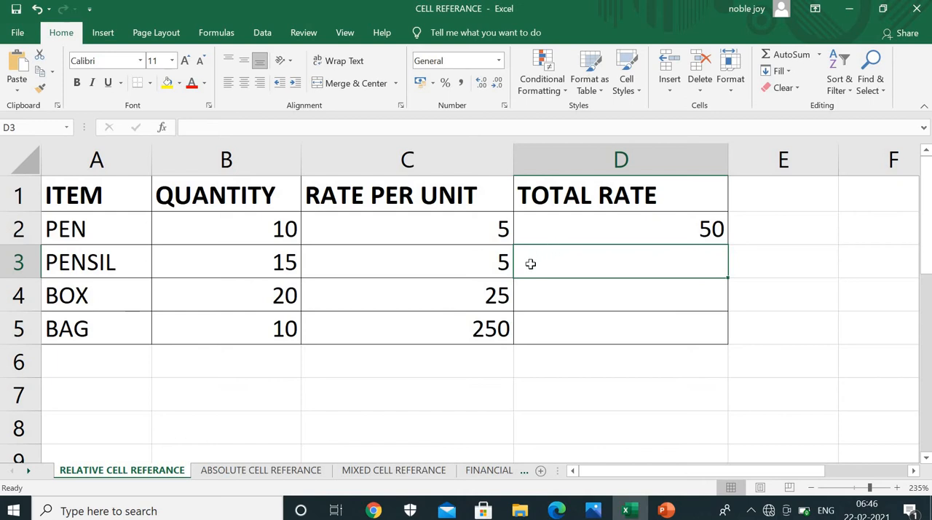
# Clear the PEN total rate cell D2 and rebuild its formula as =B2*C2
pyautogui.press('Up')
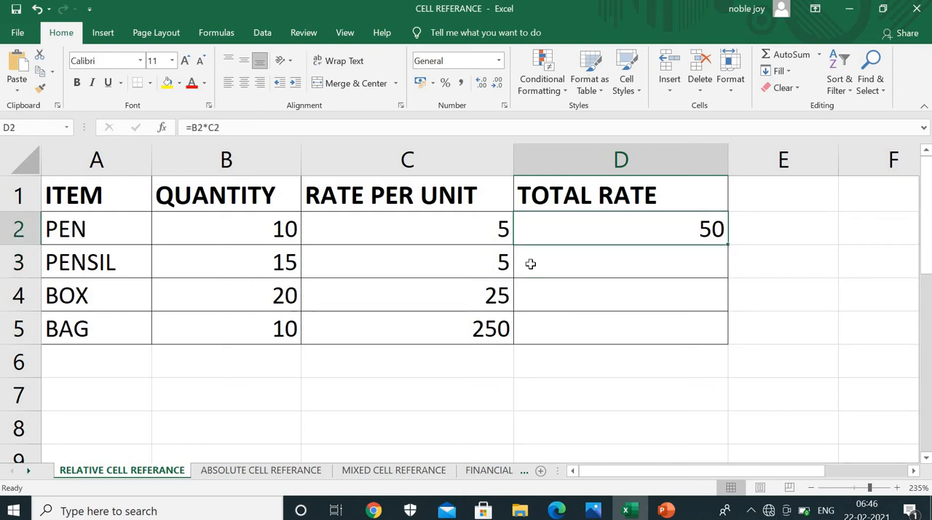
pyautogui.press('Delete')
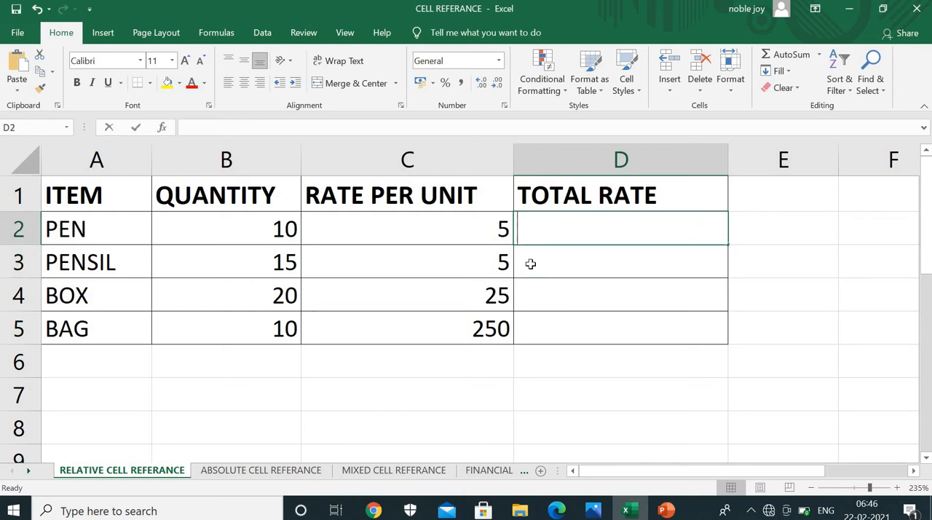
pyautogui.write('=')
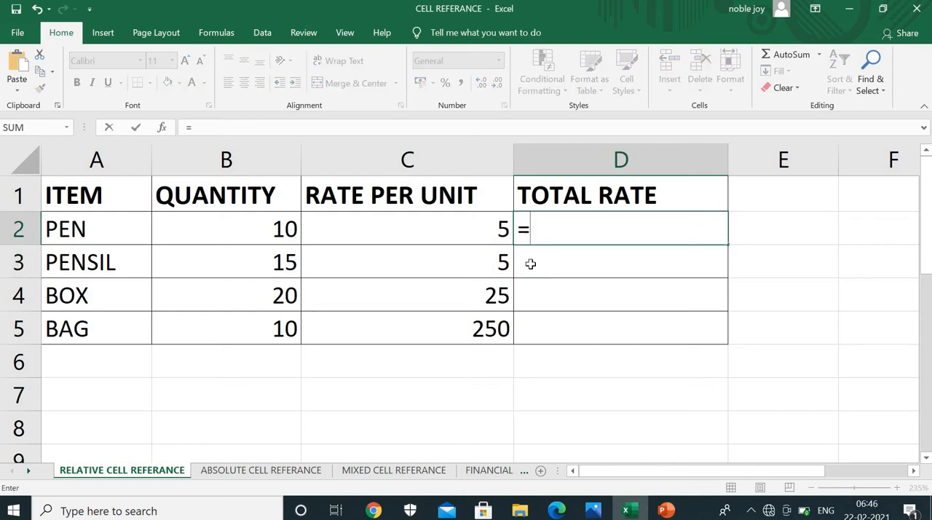
pyautogui.click(244, 244)
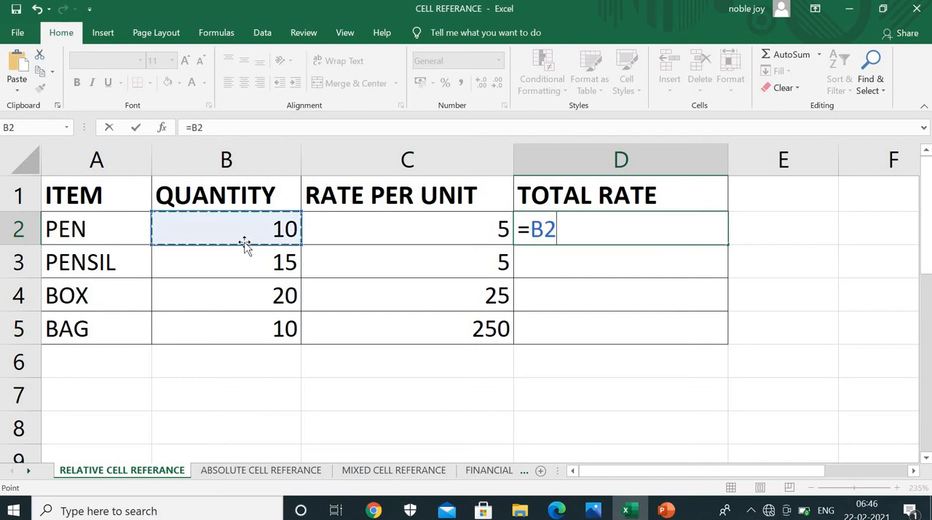
pyautogui.write('*')
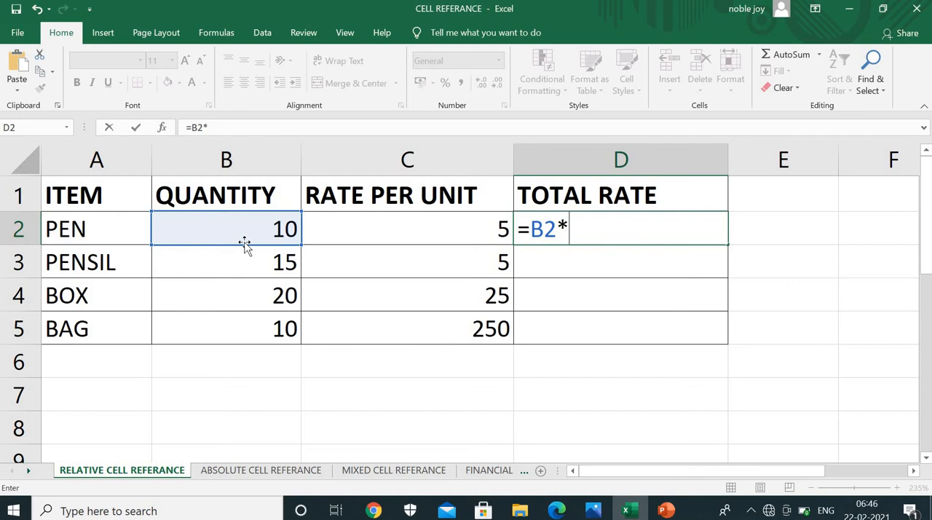
pyautogui.click(413, 235)
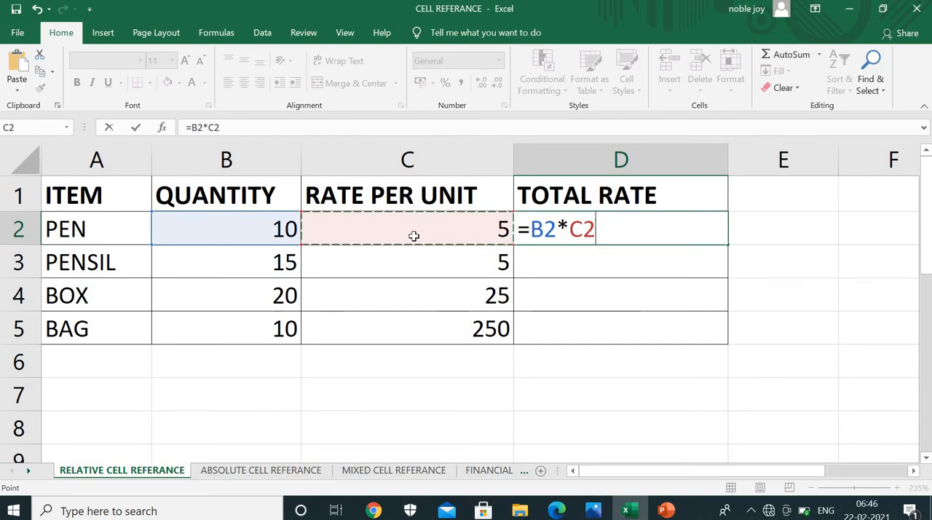
pyautogui.press('Return')
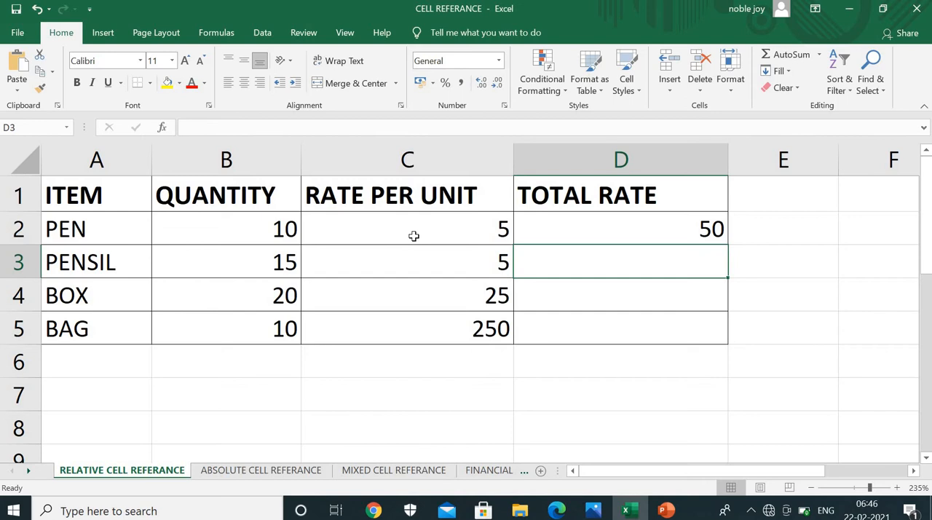
# Enter the formula =B3*C3 in the PENSIL total rate cell D3
pyautogui.write('=')
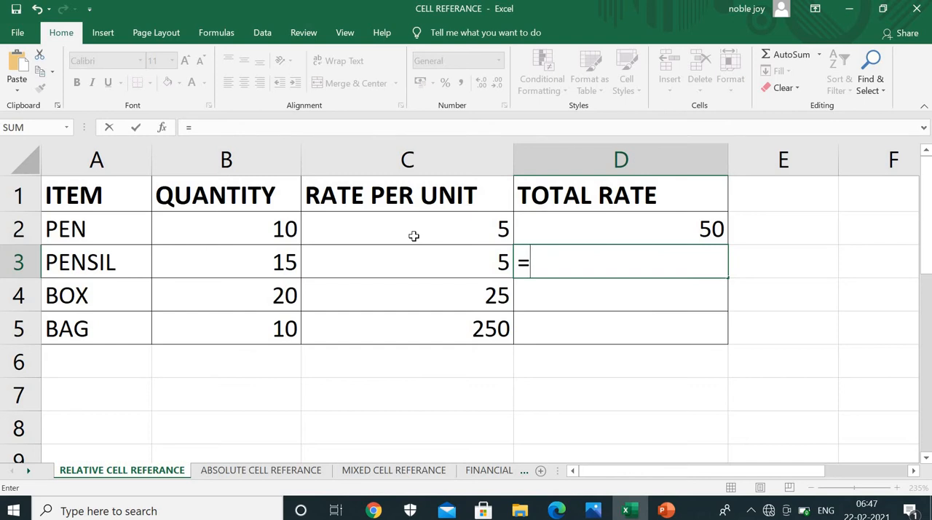
pyautogui.click(272, 262)
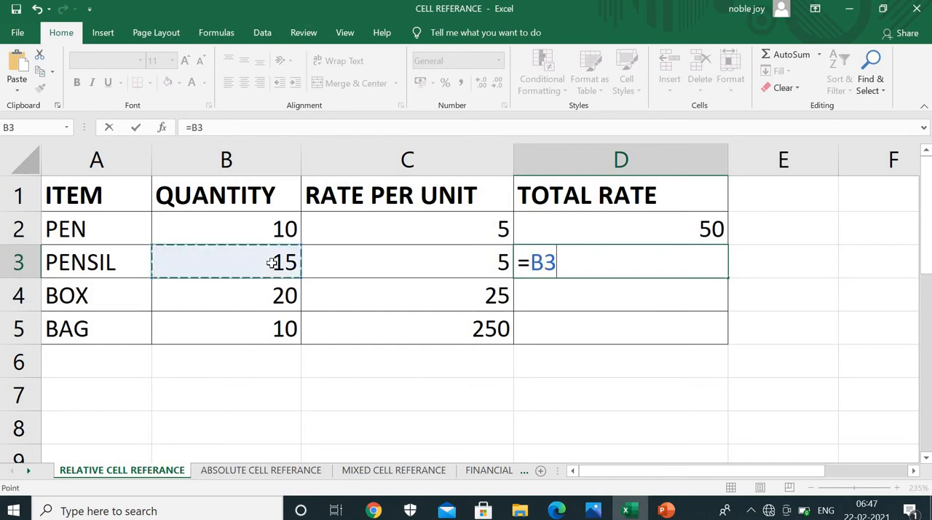
pyautogui.write('*')
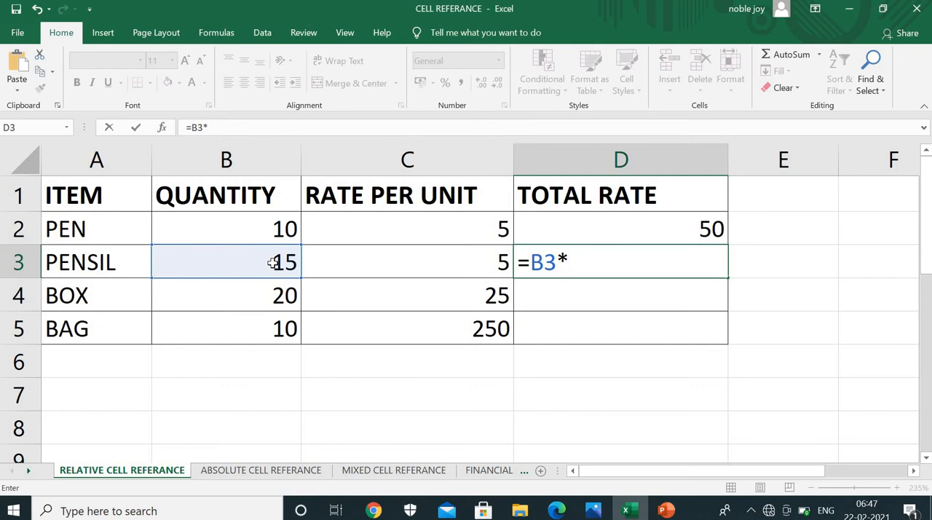
pyautogui.click(400, 258)
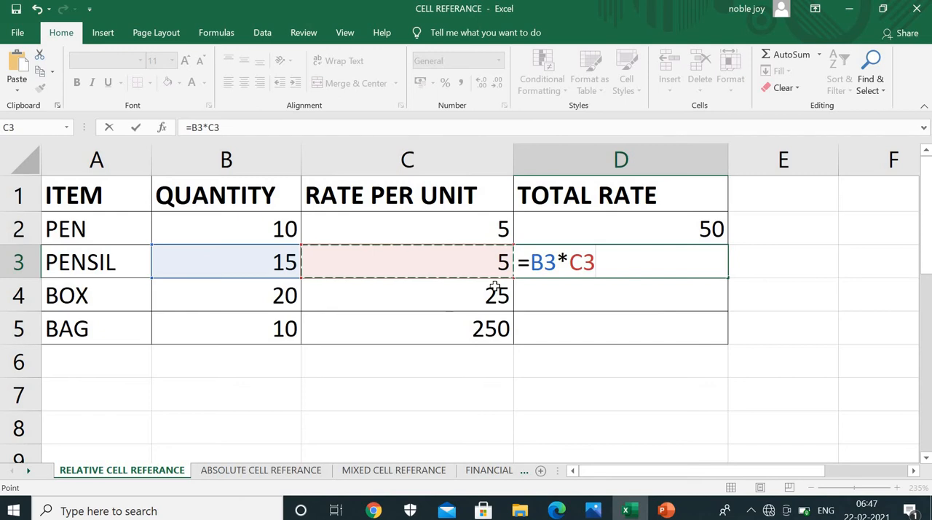
pyautogui.press('Return')
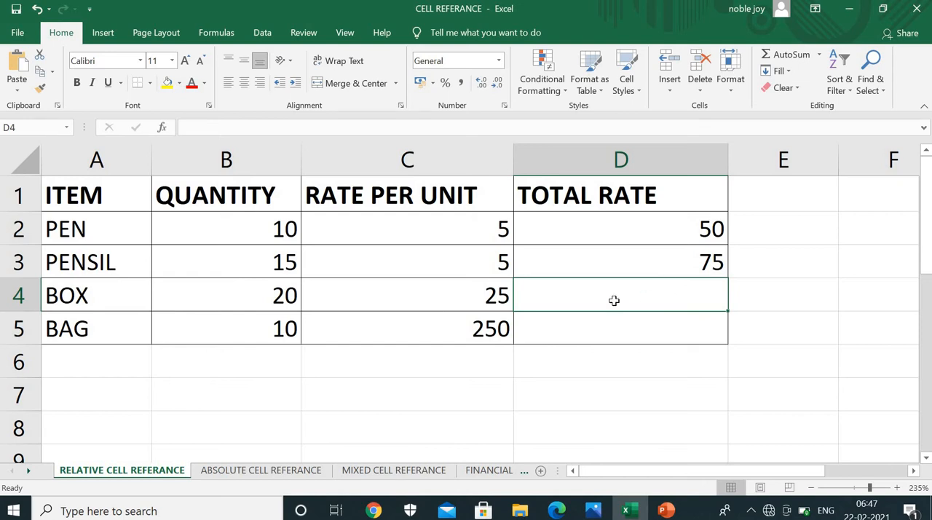
# Enter the formula =B4*C4 in the BOX total rate cell D4
pyautogui.write('=')
pyautogui.click(238, 301)
pyautogui.write('*')
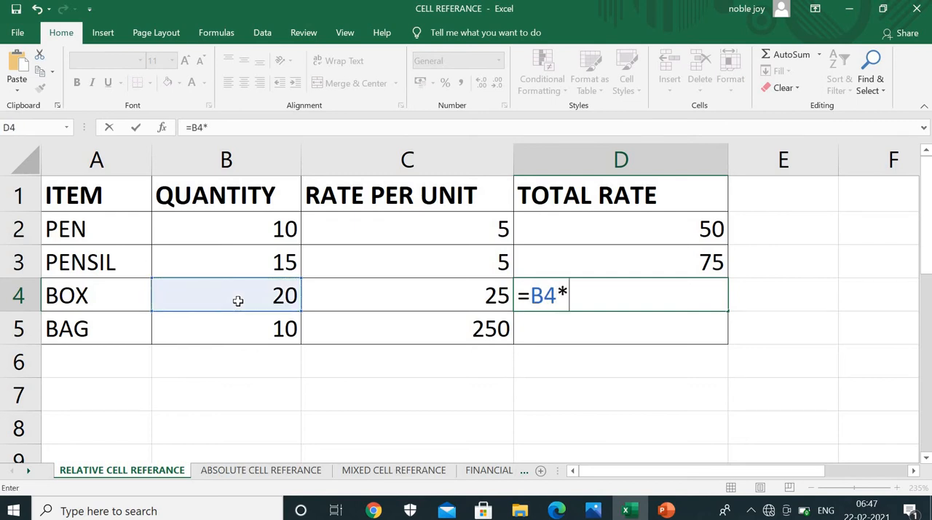
pyautogui.click(361, 298)
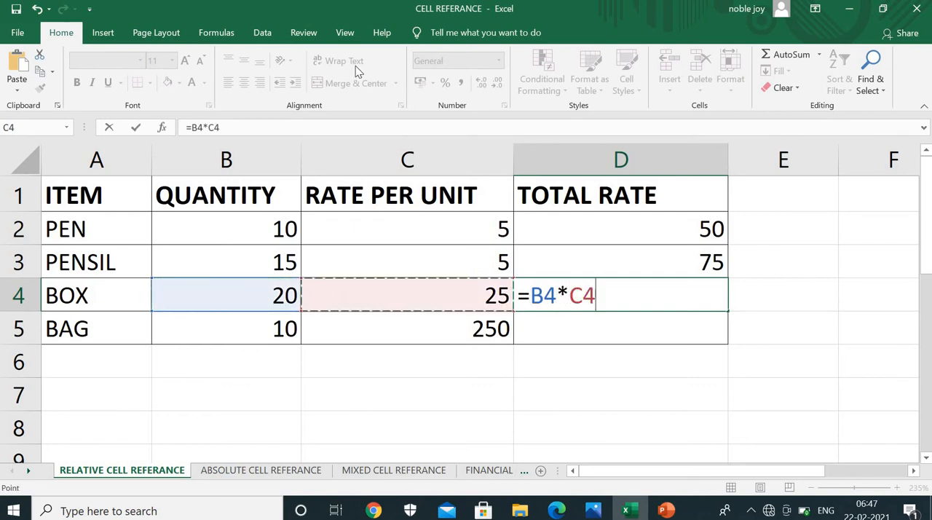
pyautogui.press('Return')
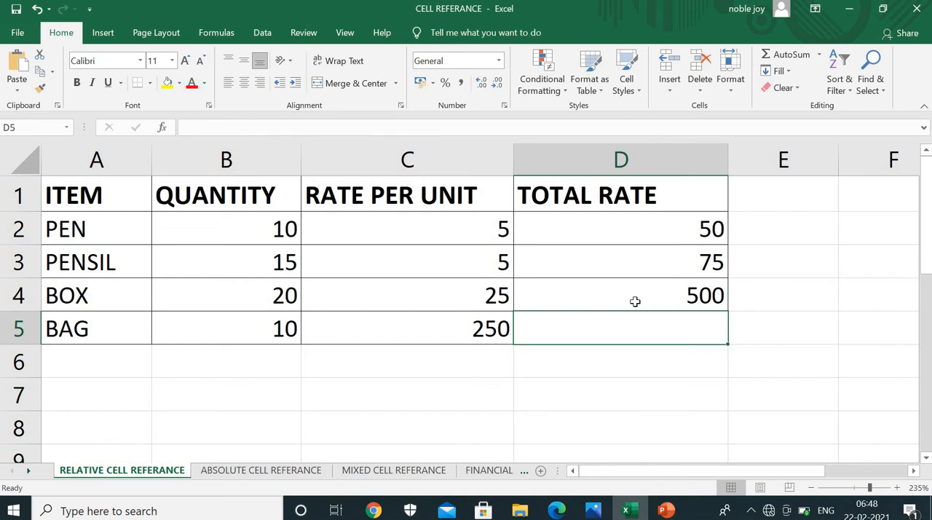
# Clear the contents of the total rate cells D2 to D5
pyautogui.moveTo(660, 239); pyautogui.dragTo(666, 316)
pyautogui.press('Delete')
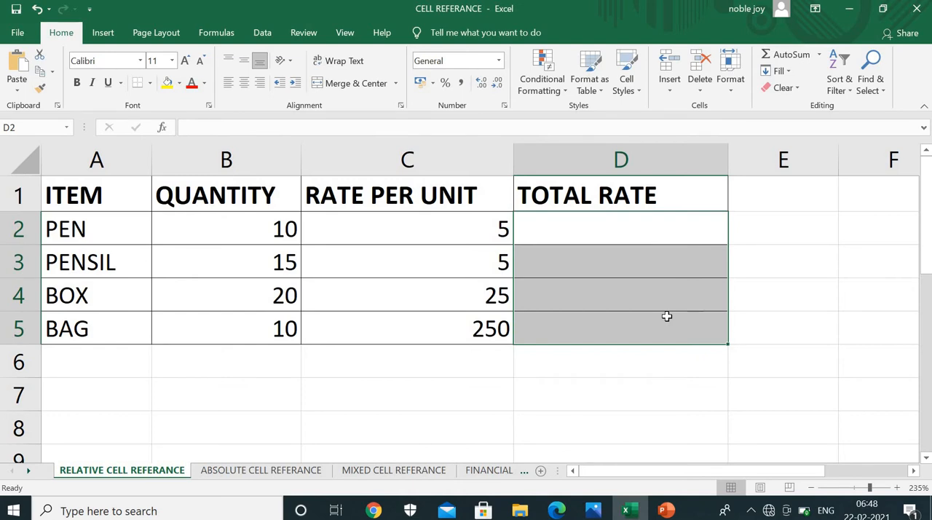
pyautogui.click(768, 253)
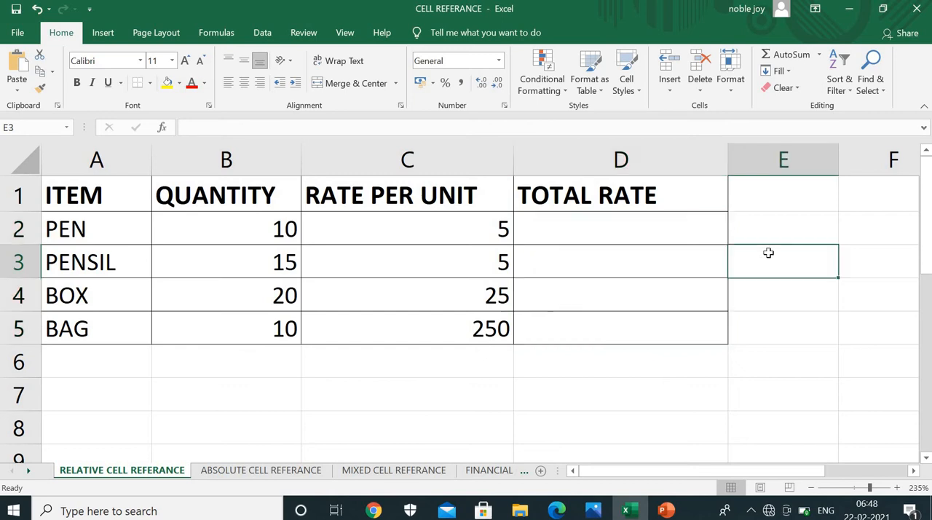
# Enter the formula =B2*C2 in the empty PEN total rate cell D2
pyautogui.click(671, 227)
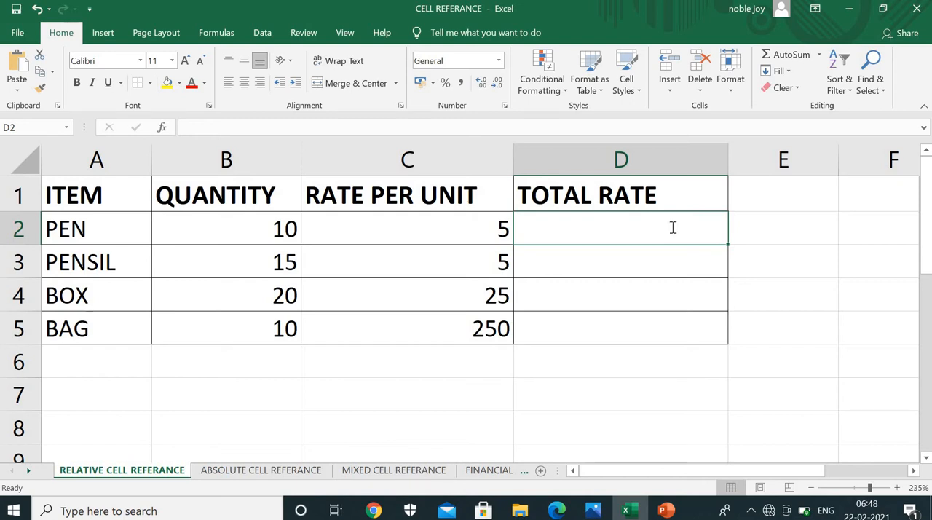
pyautogui.write('=')
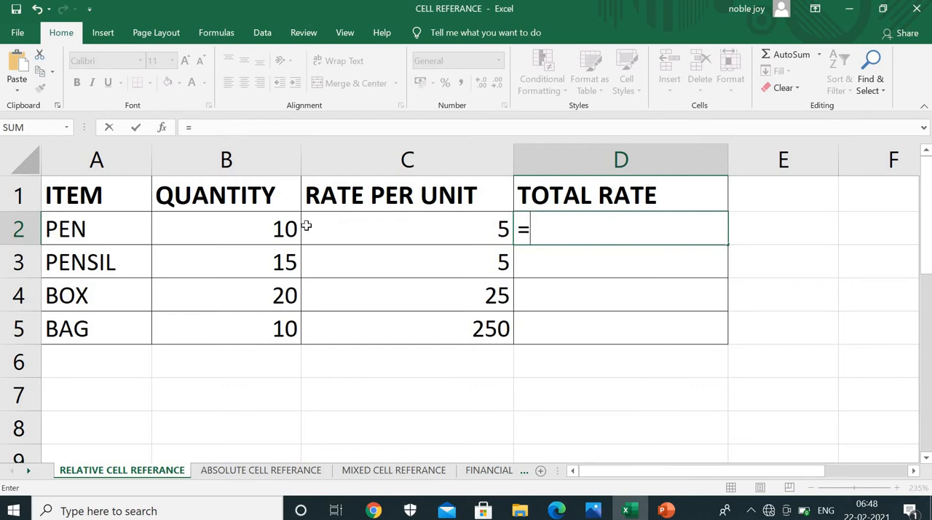
pyautogui.click(277, 235)
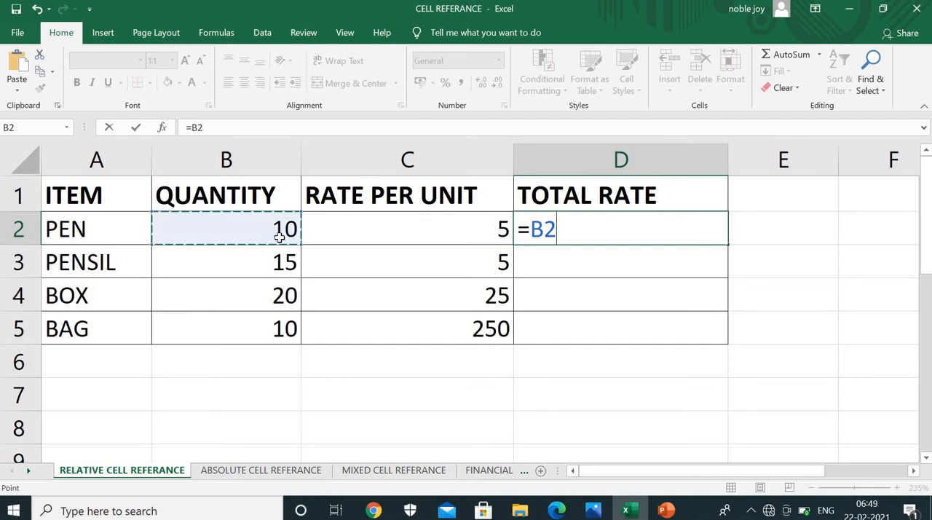
pyautogui.write('*')
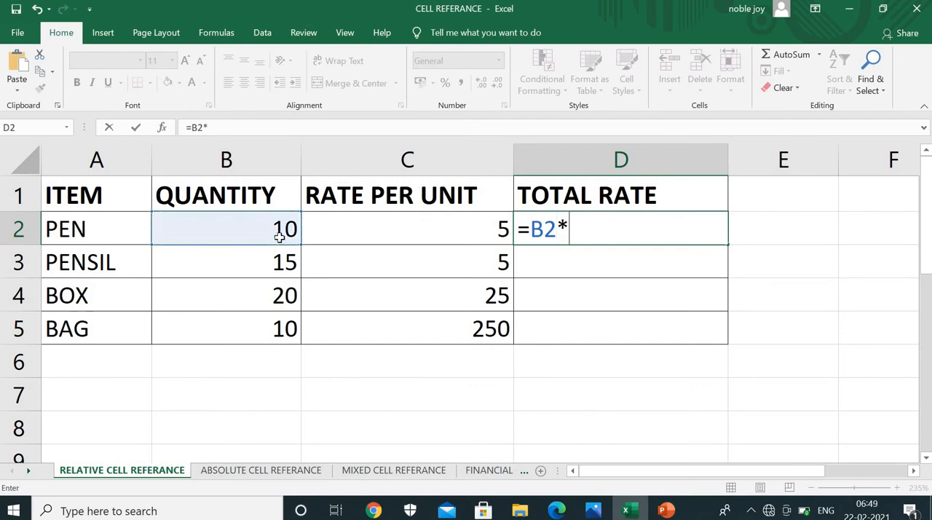
pyautogui.click(421, 234)
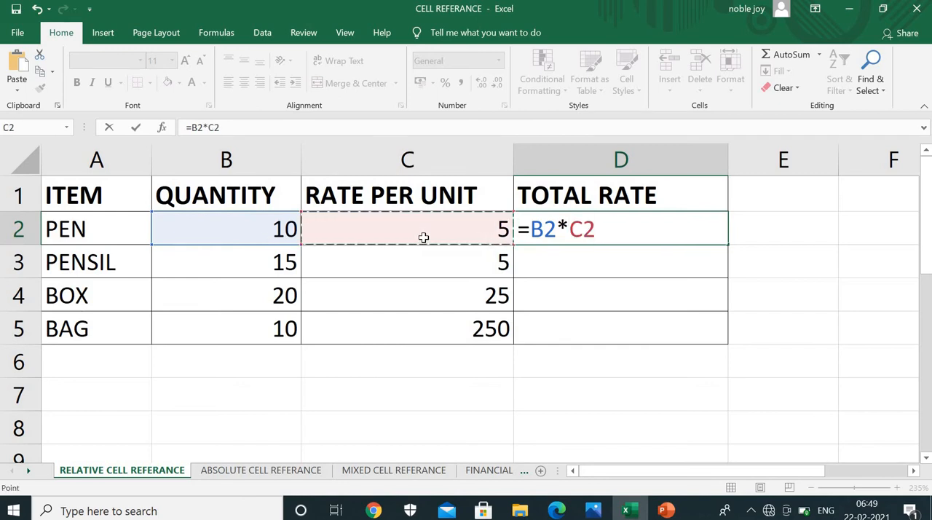
pyautogui.press('Return')
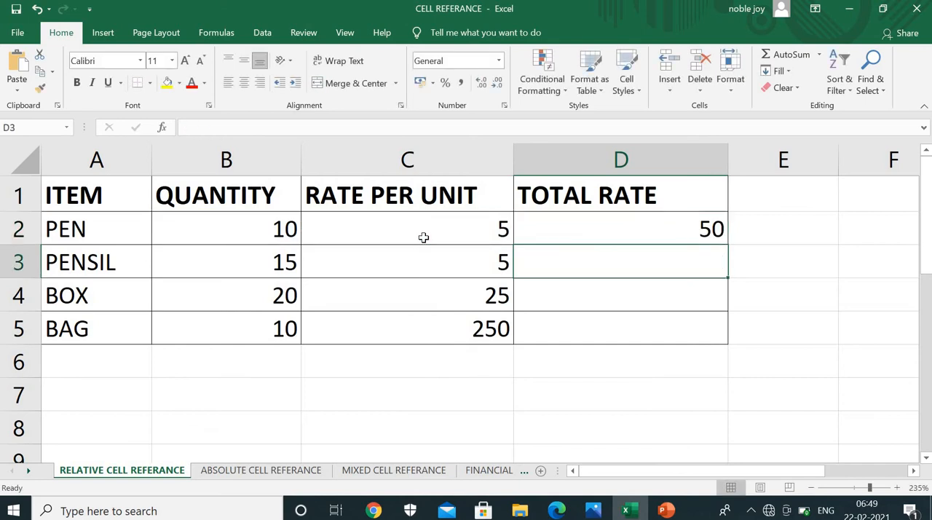
# Fill the D2 formula down through D5 and inspect the cell references in the BAG total rate formula
pyautogui.click(618, 233)
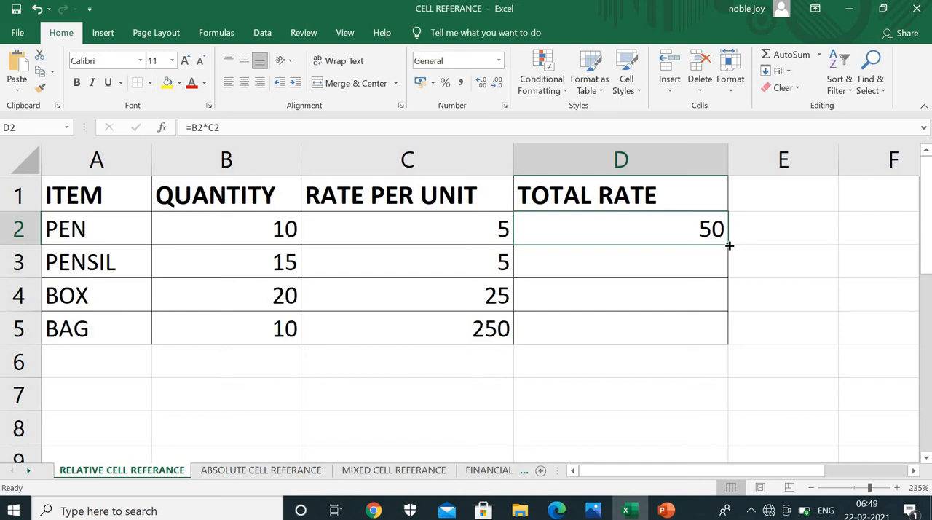
pyautogui.moveTo(729, 246); pyautogui.dragTo(714, 340)
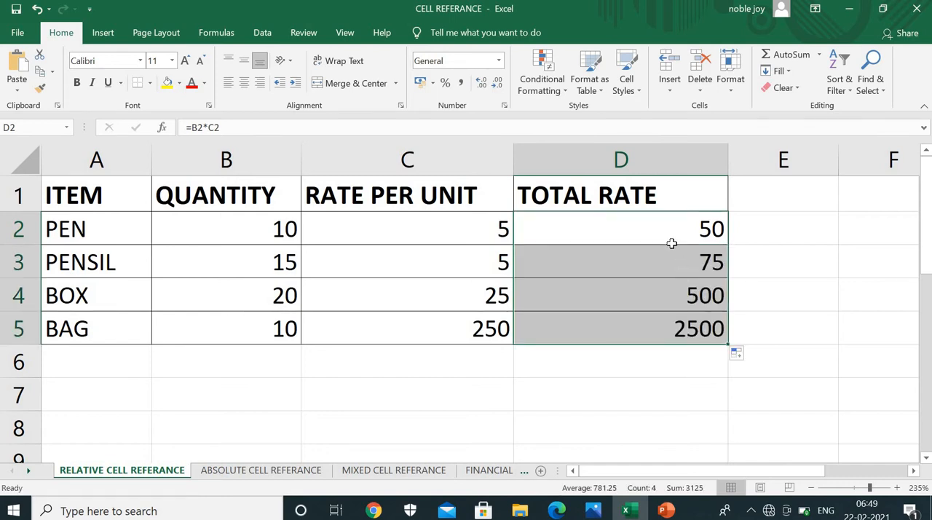
pyautogui.doubleClick(687, 322)
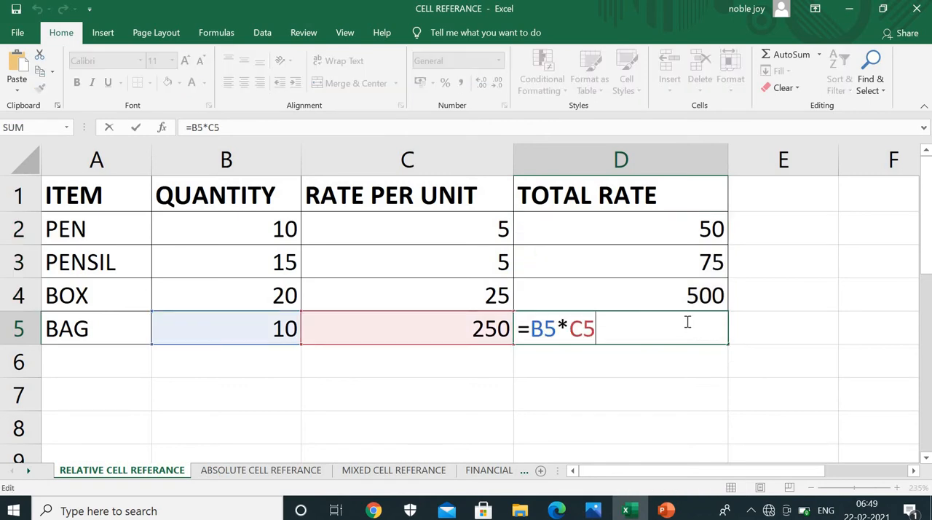
pyautogui.press('Return')
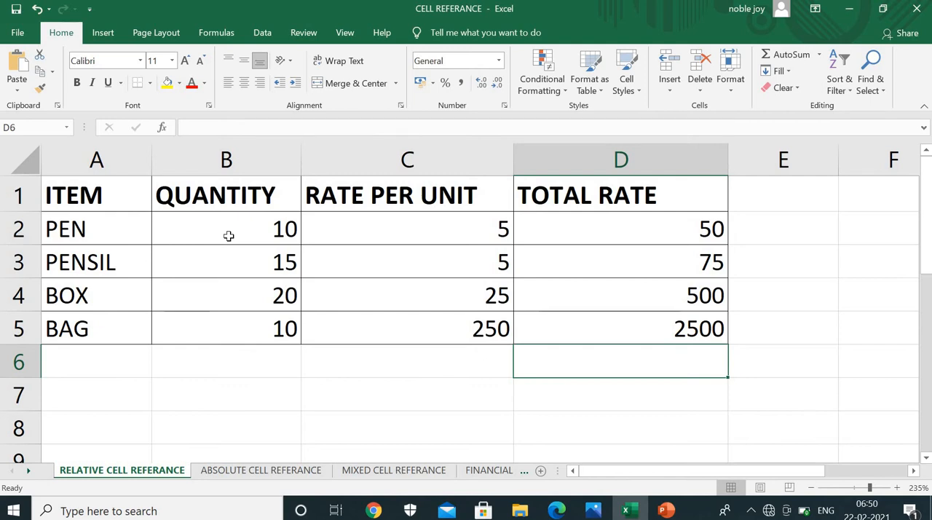
# Switch from the textbook page in Photos to Excel and clear the unfinished formula in D2 on the ABSOLUTE CELL REFERANCE sheet
pyautogui.click(44, 235)
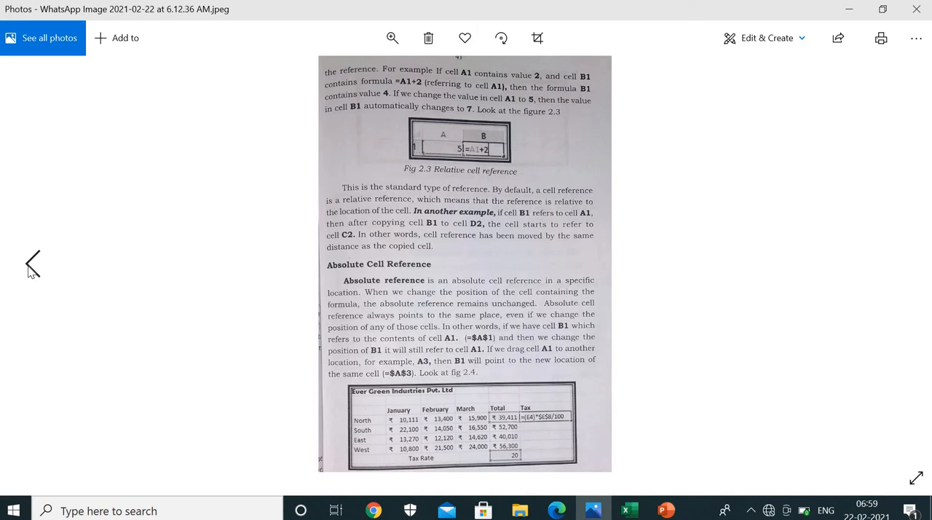
pyautogui.hotkey('alt', 'Tab')
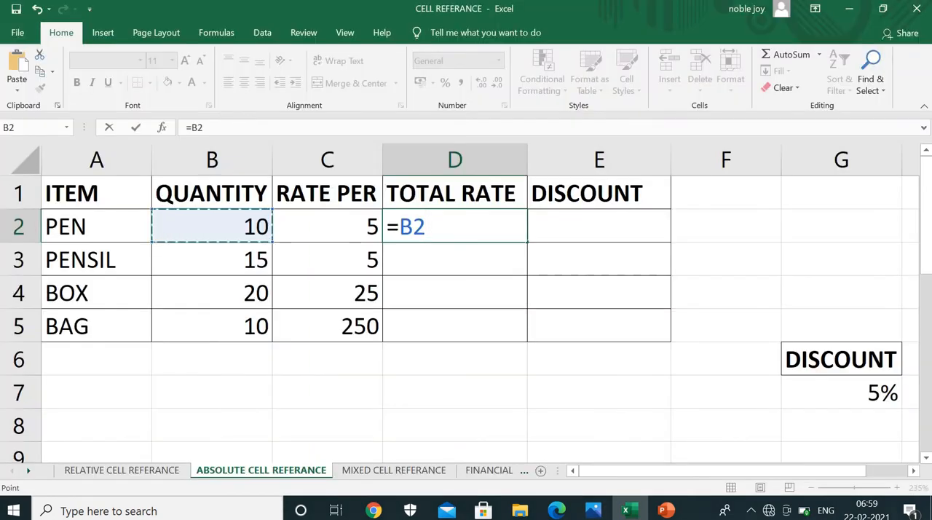
pyautogui.press('BackSpace')
pyautogui.press('BackSpace')
pyautogui.press('BackSpace')
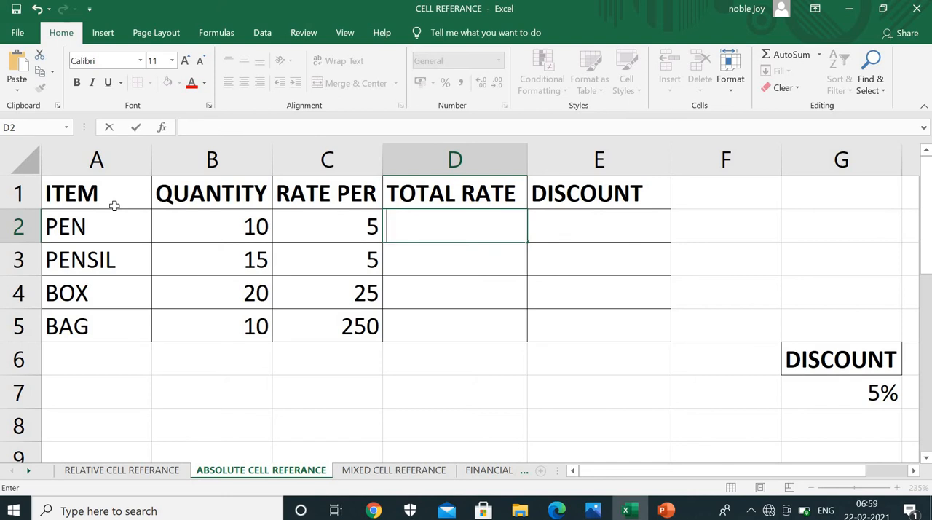
# Review the discount rate cell G7 and extend the E1 column heading to DISCOUNT AMOUNT
pyautogui.click(637, 223)
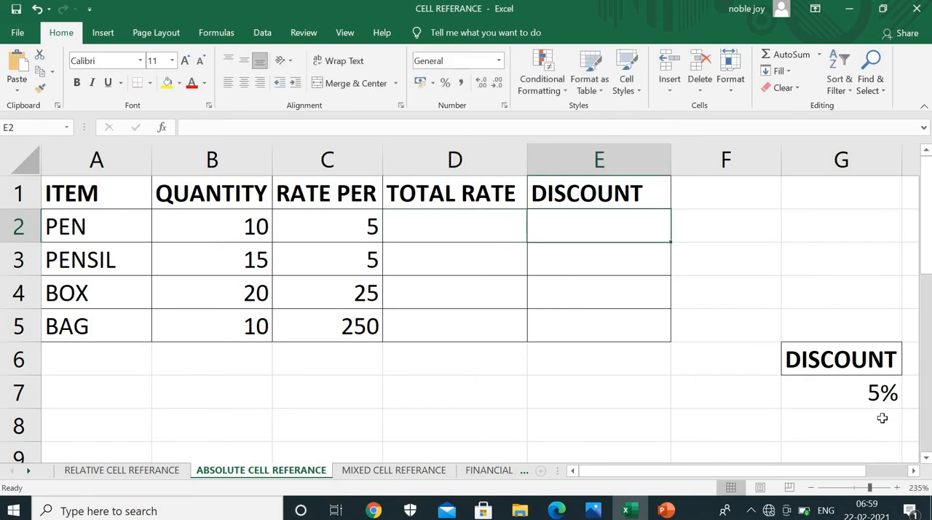
pyautogui.click(874, 397)
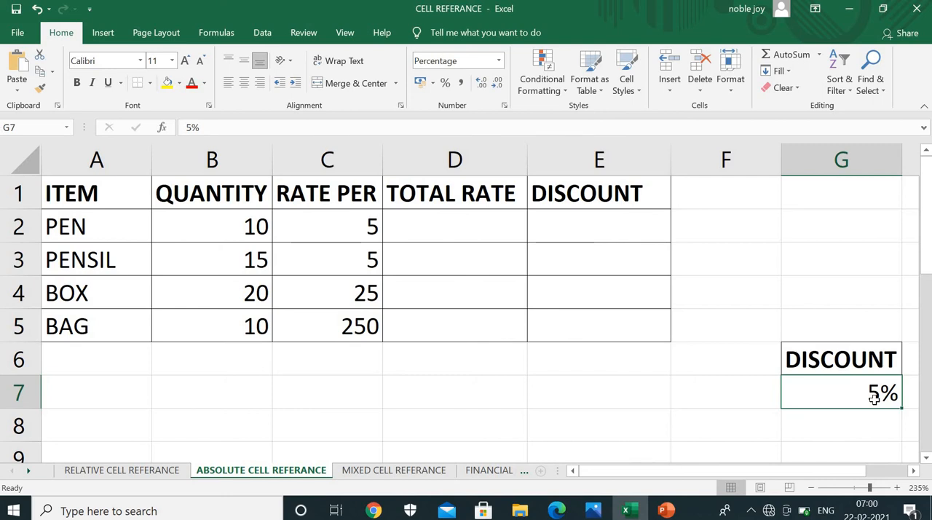
pyautogui.doubleClick(655, 200)
pyautogui.write('AMOUNT')
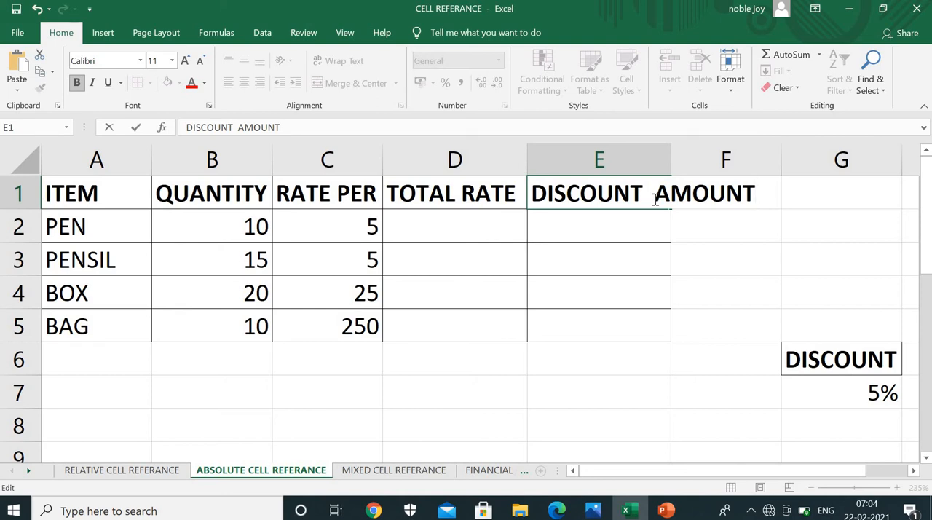
pyautogui.click(461, 230)
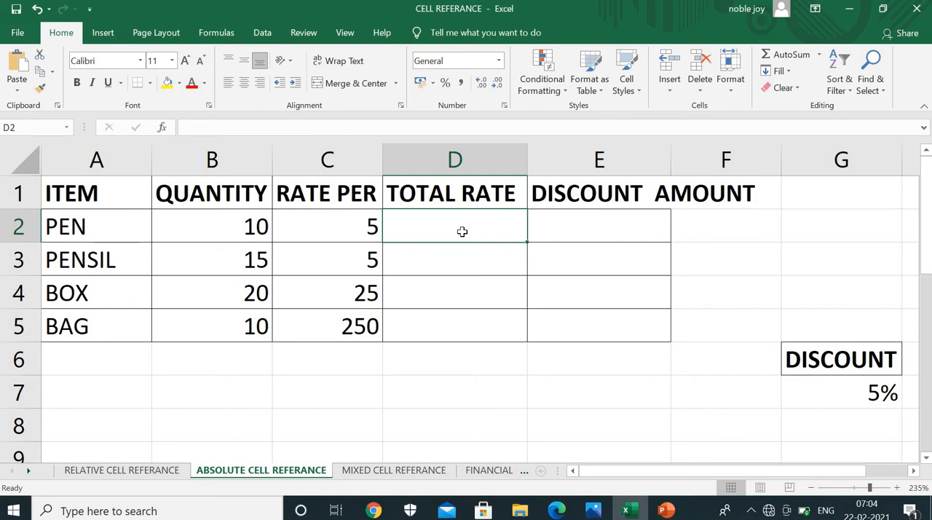
# Enter the formula =B2*C2 in the PEN total rate cell D2
pyautogui.write('=')
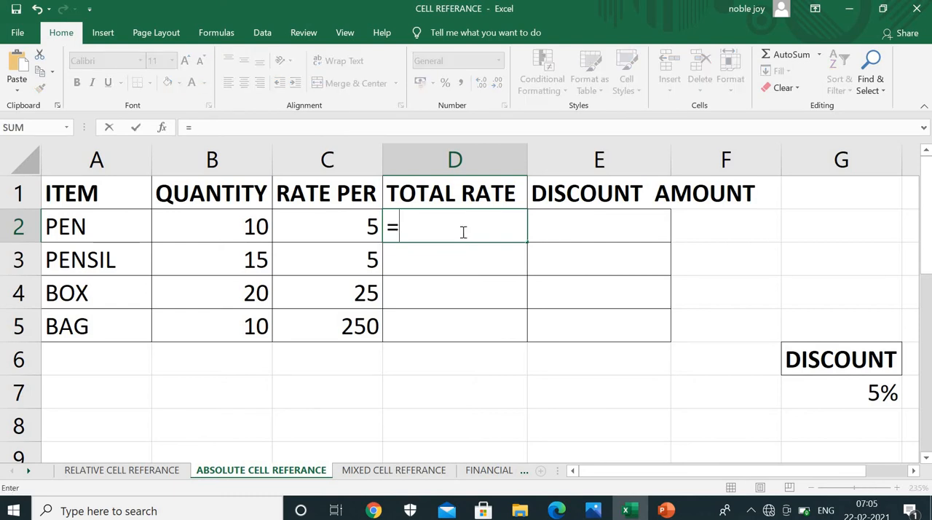
pyautogui.press('BackSpace')
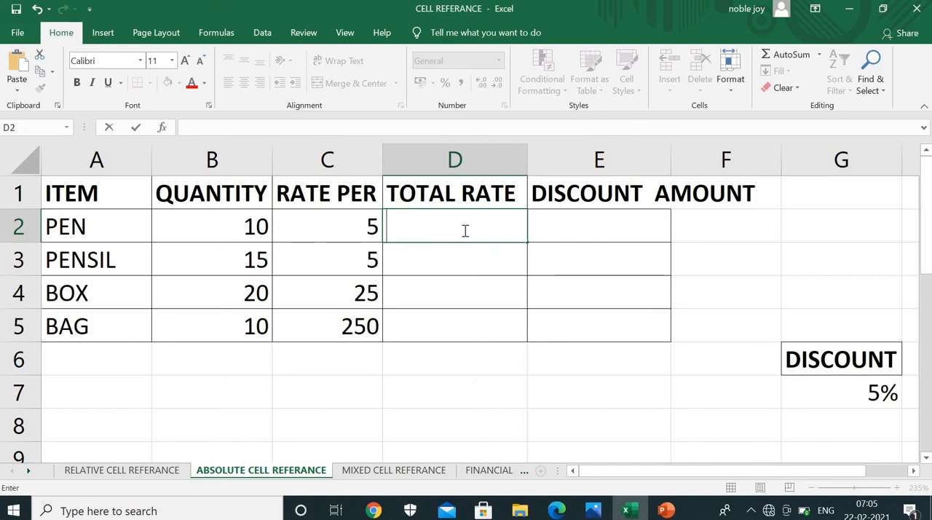
pyautogui.write('=')
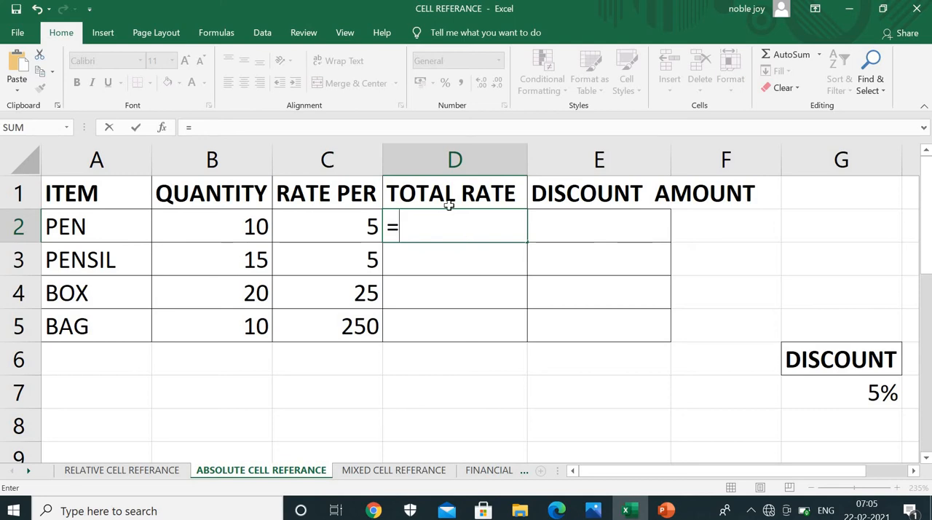
pyautogui.click(227, 230)
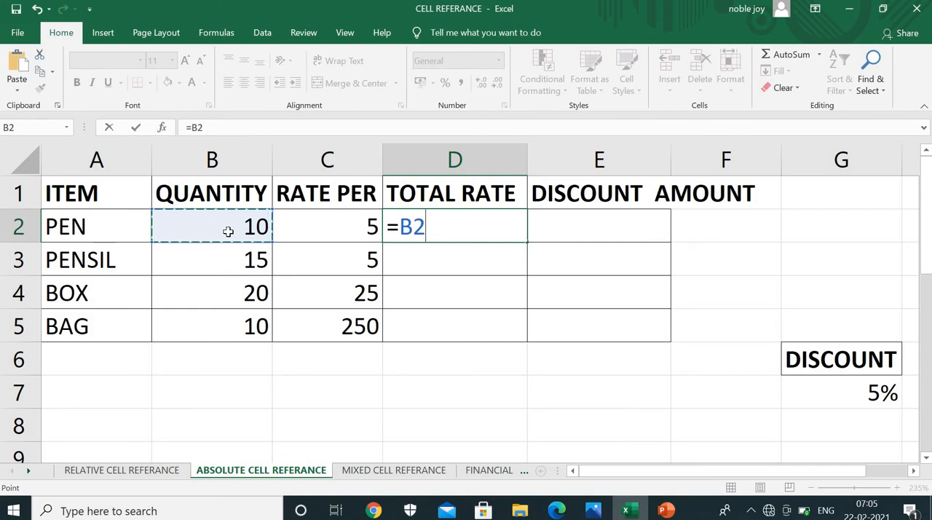
pyautogui.write('*')
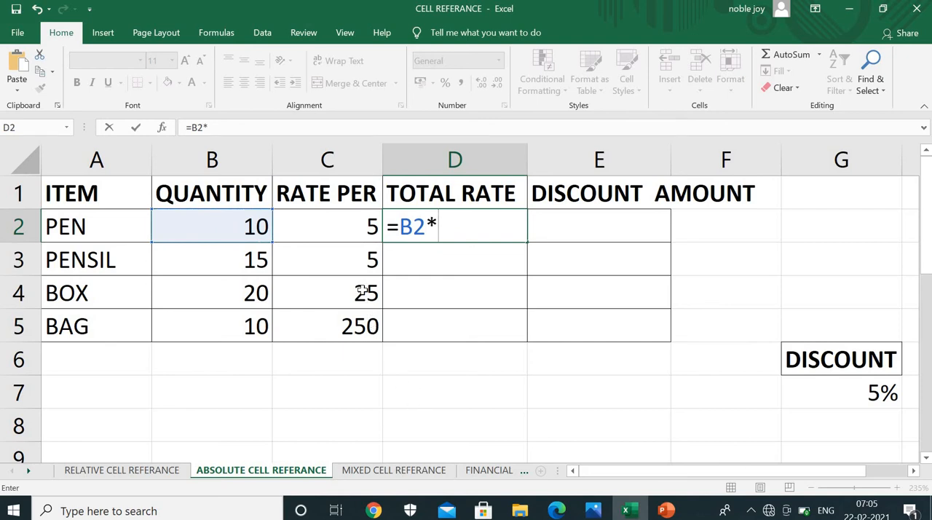
pyautogui.click(337, 234)
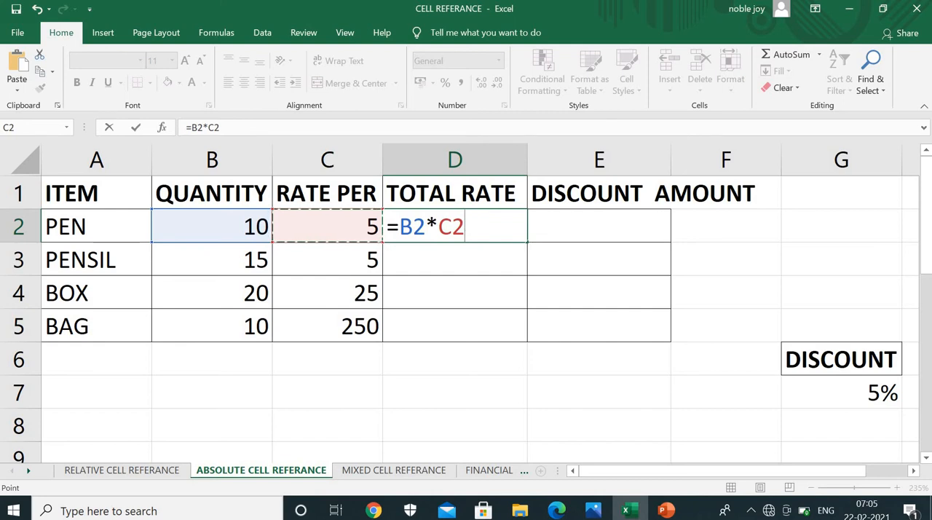
pyautogui.press('Return')
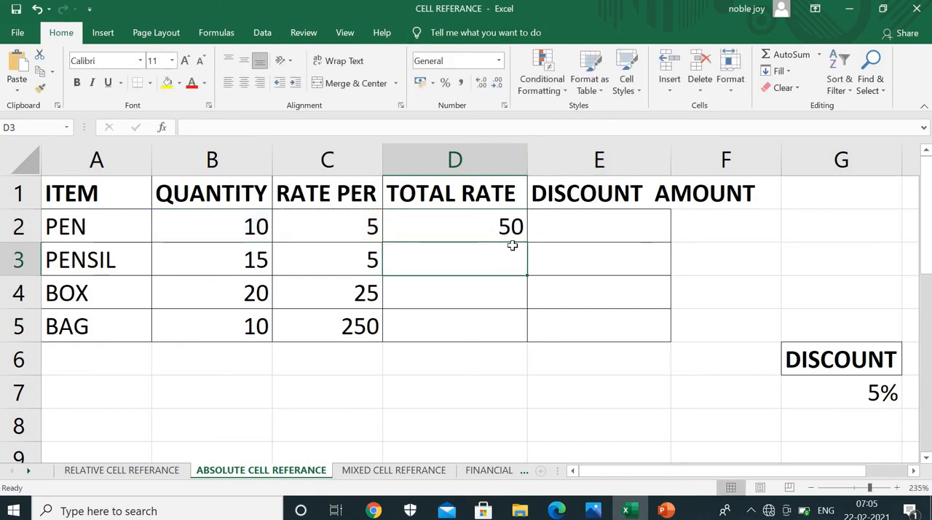
# Fill the D2 formula down through D5 and inspect the cell references in the BAG total rate formula
pyautogui.click(503, 227)
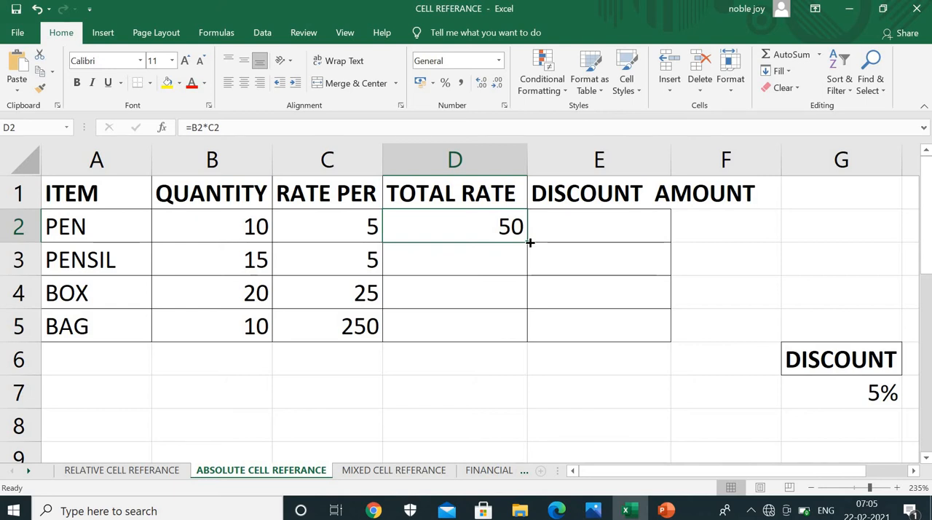
pyautogui.moveTo(530, 242); pyautogui.dragTo(510, 318)
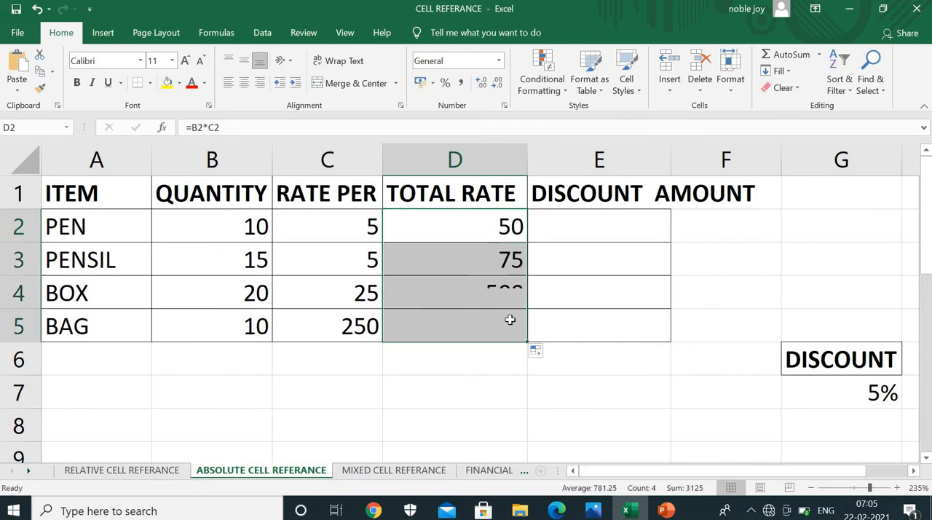
pyautogui.doubleClick(474, 334)
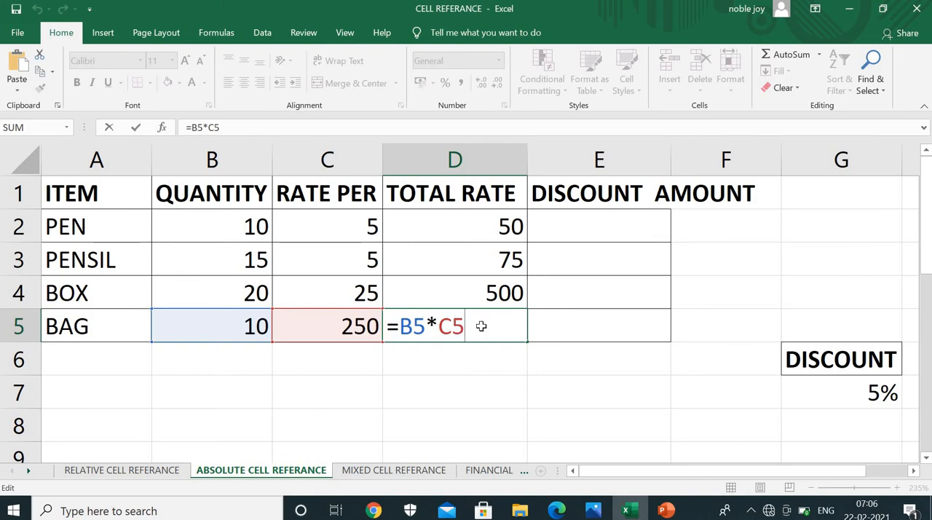
pyautogui.press('Return')
# Enter the formula =D2*G7 in the PEN discount amount cell E2 and delete it again
pyautogui.click(596, 218)
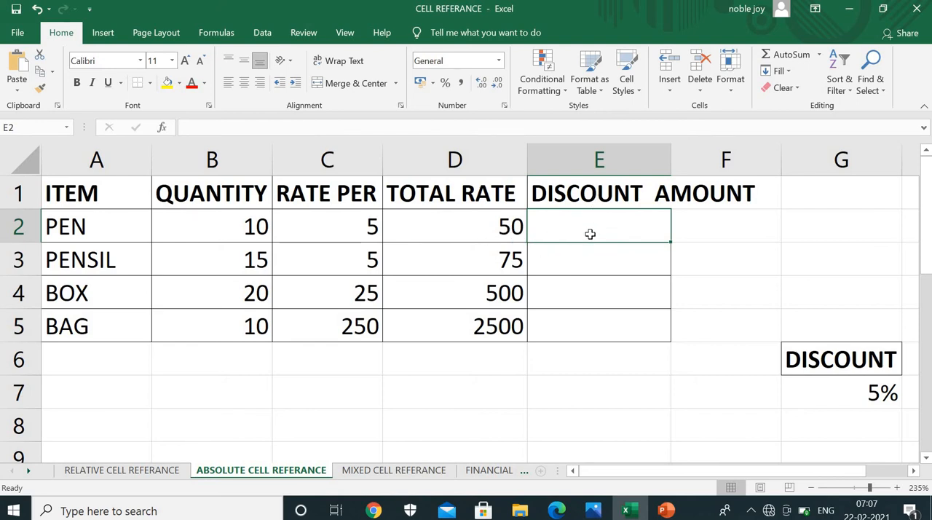
pyautogui.click(509, 228)
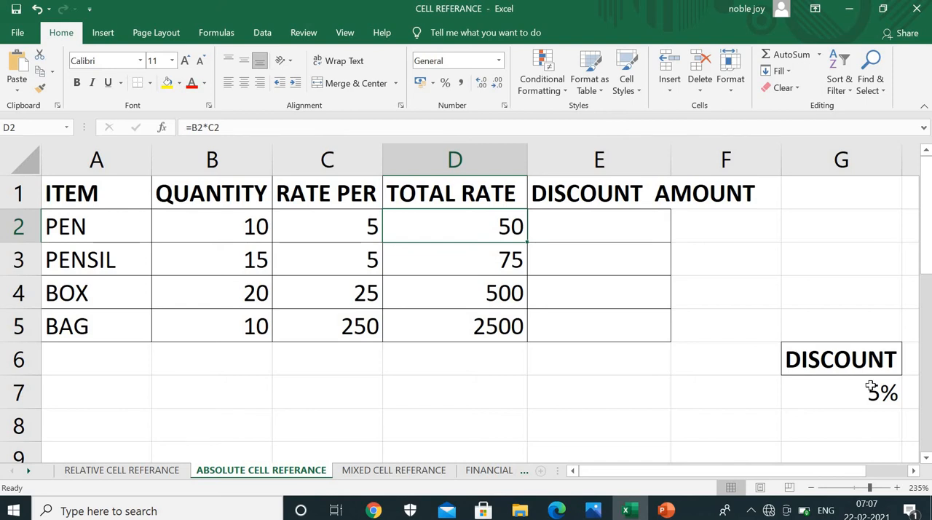
pyautogui.click(608, 230)
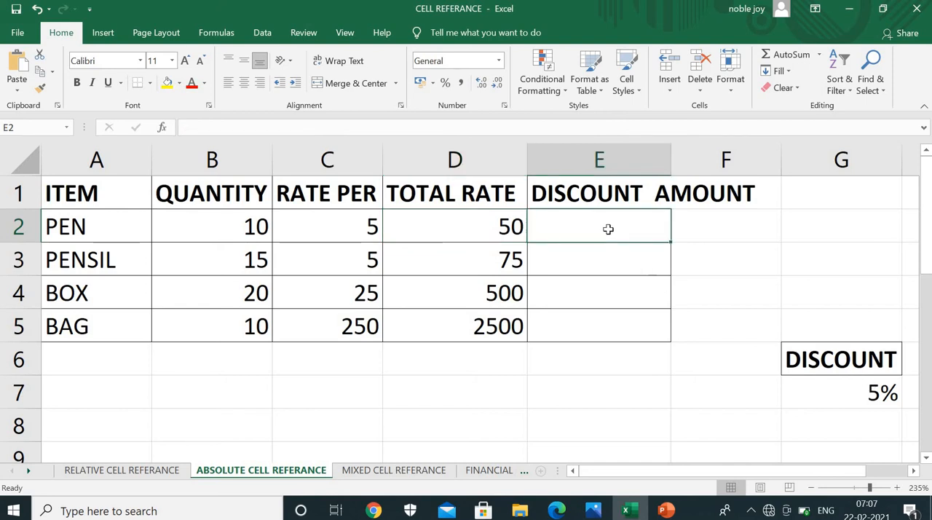
pyautogui.write('=')
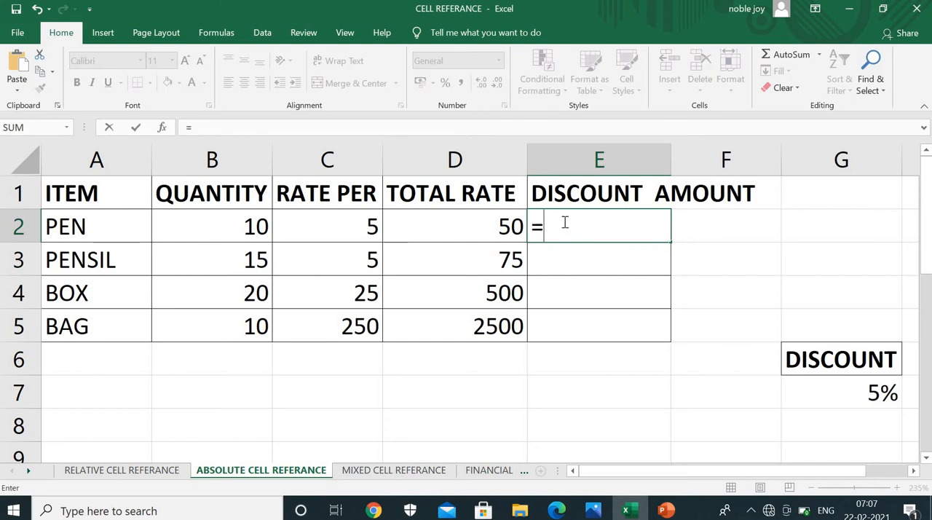
pyautogui.click(504, 227)
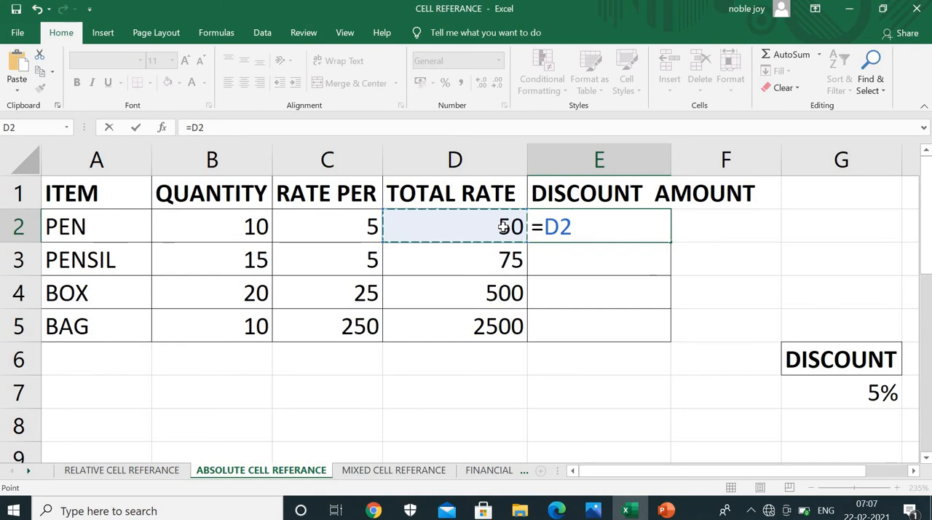
pyautogui.write('*')
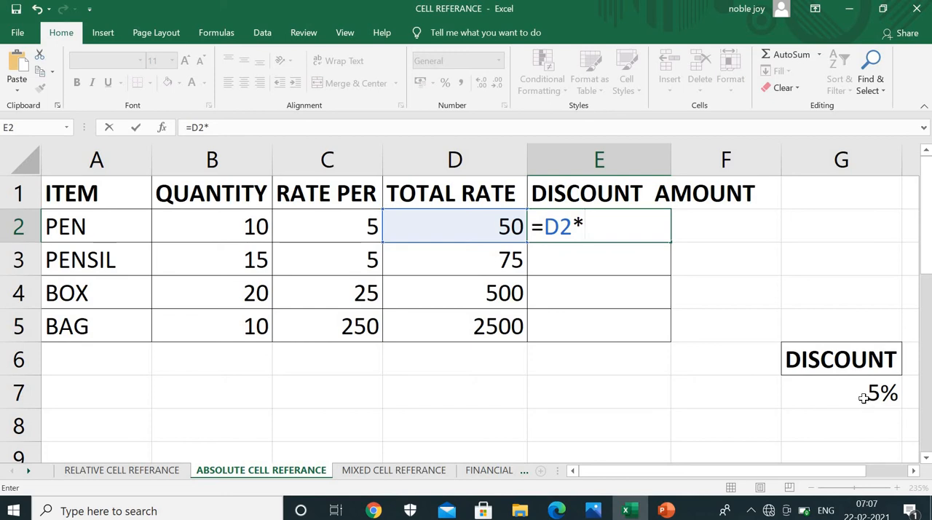
pyautogui.click(863, 397)
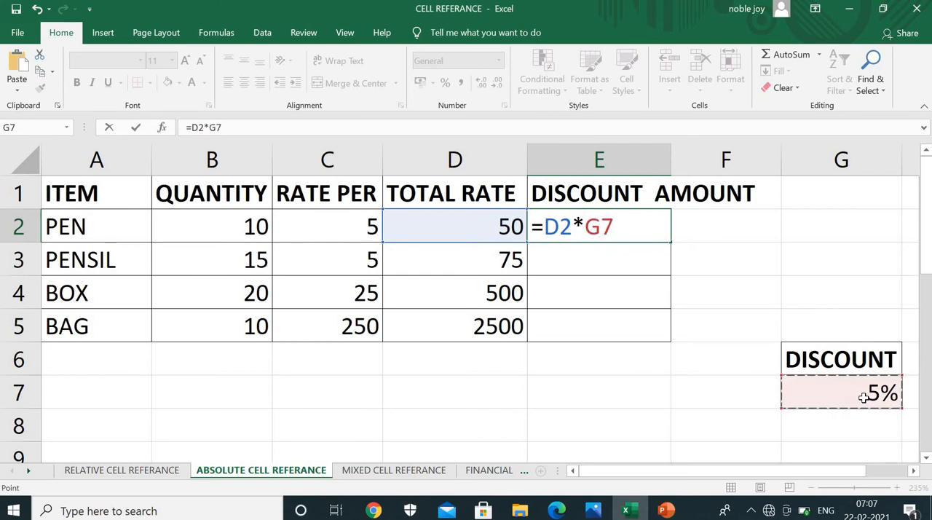
pyautogui.press('Return')
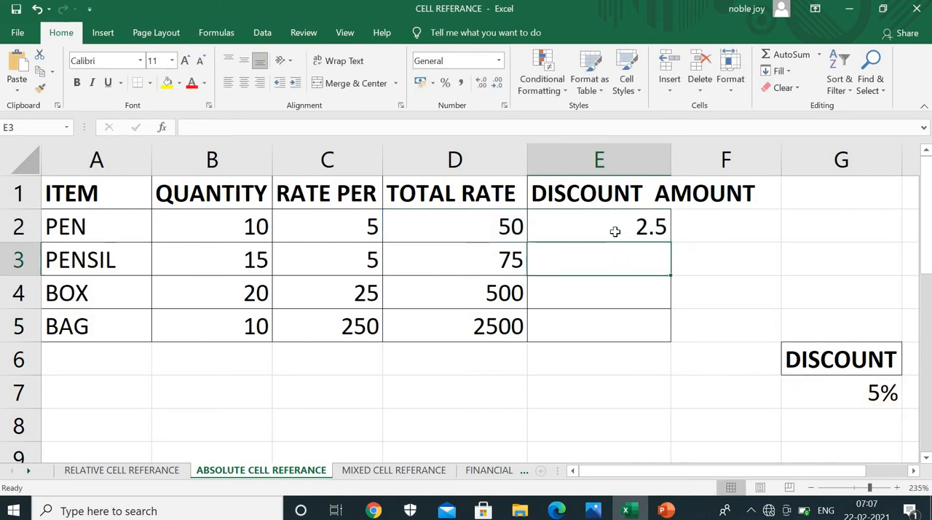
pyautogui.click(615, 232)
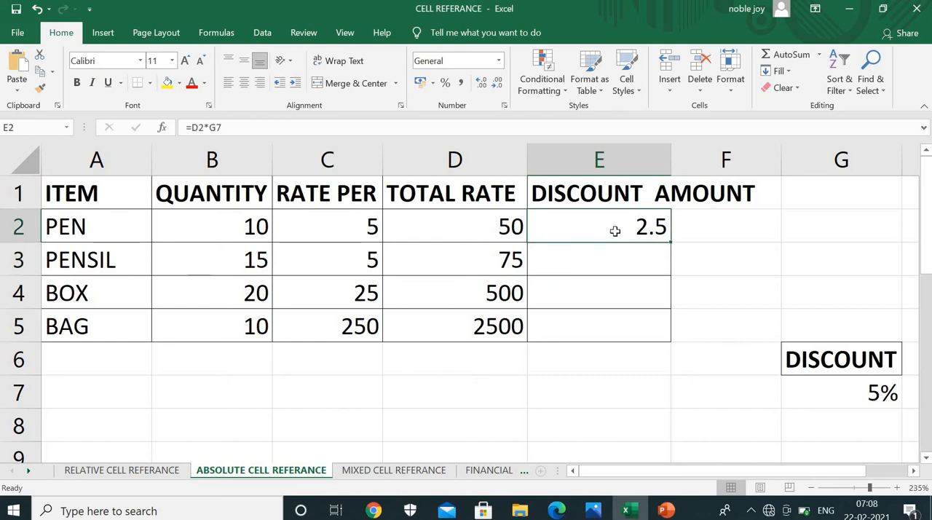
pyautogui.press('Delete')
# Review the PEN total rate and the discount rate cell G7, and enter =D2*G7 again in E2
pyautogui.click(432, 225)
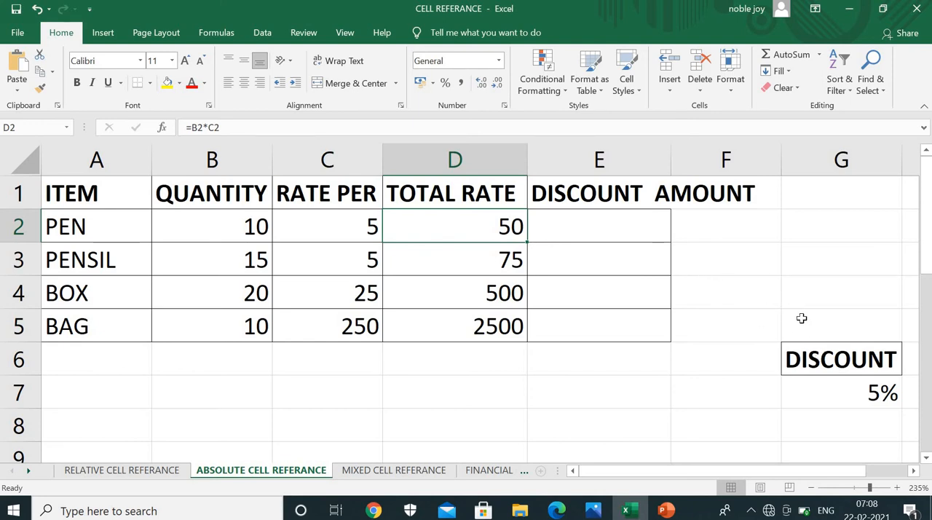
pyautogui.click(870, 395)
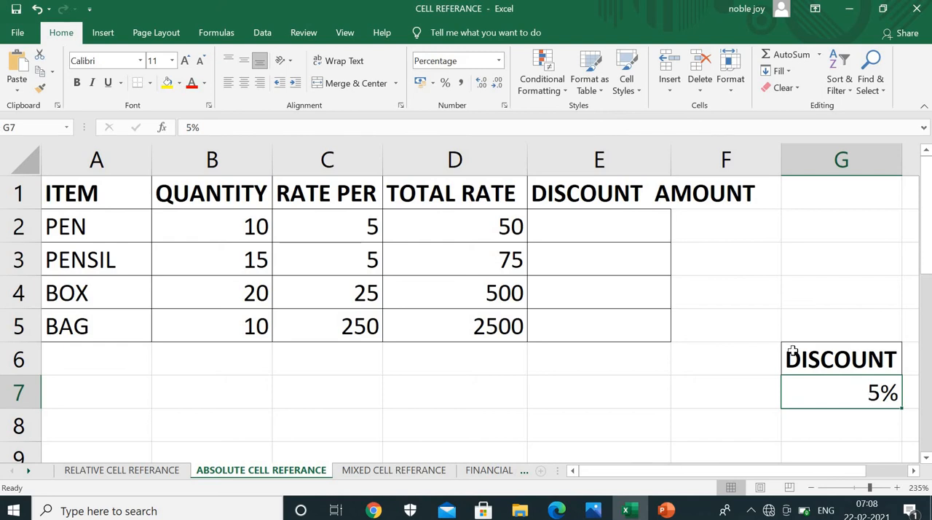
pyautogui.click(575, 217)
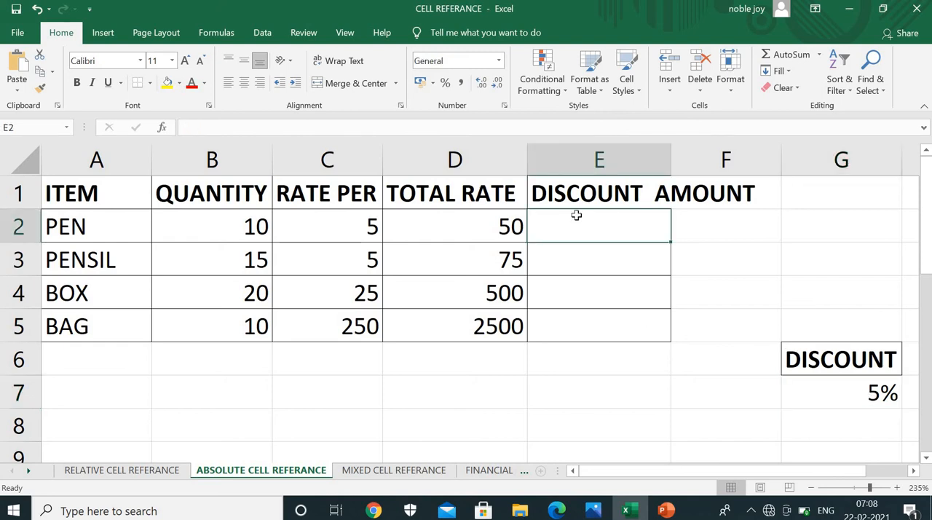
pyautogui.write('=')
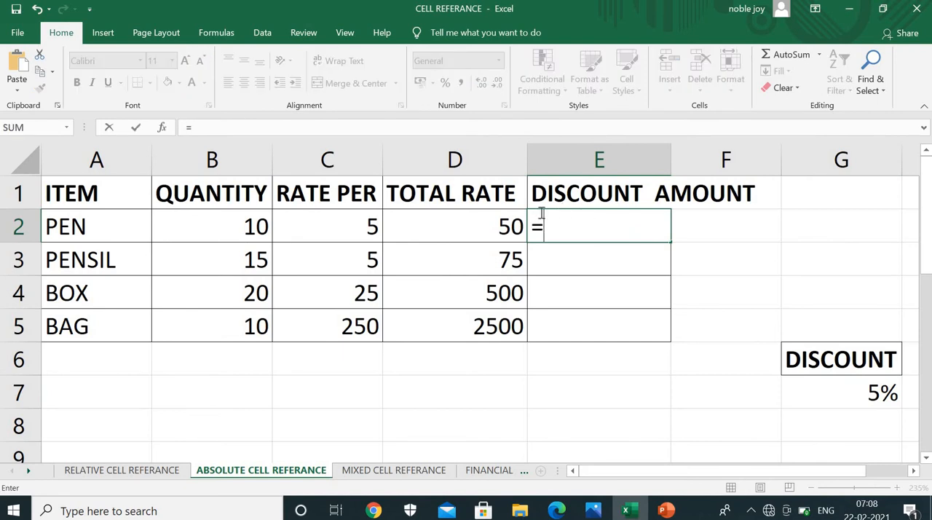
pyautogui.click(478, 230)
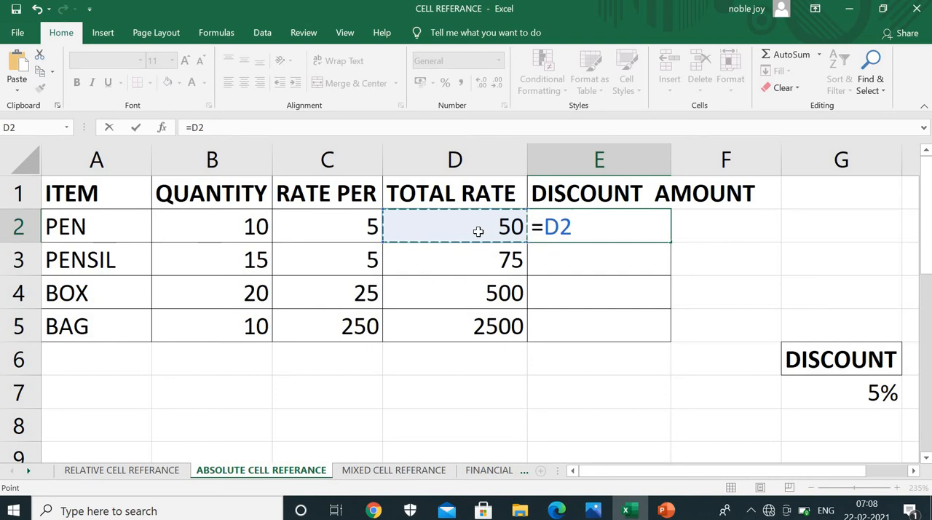
pyautogui.write('*')
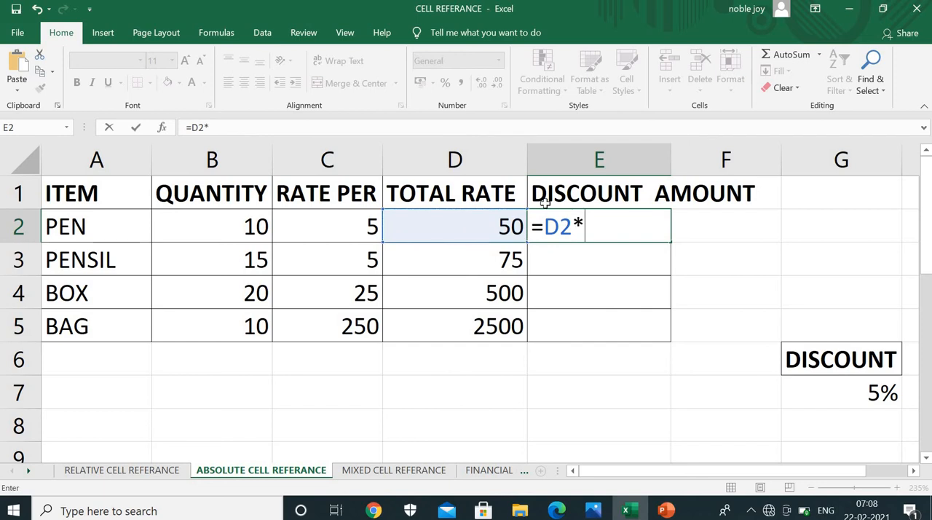
pyautogui.click(848, 389)
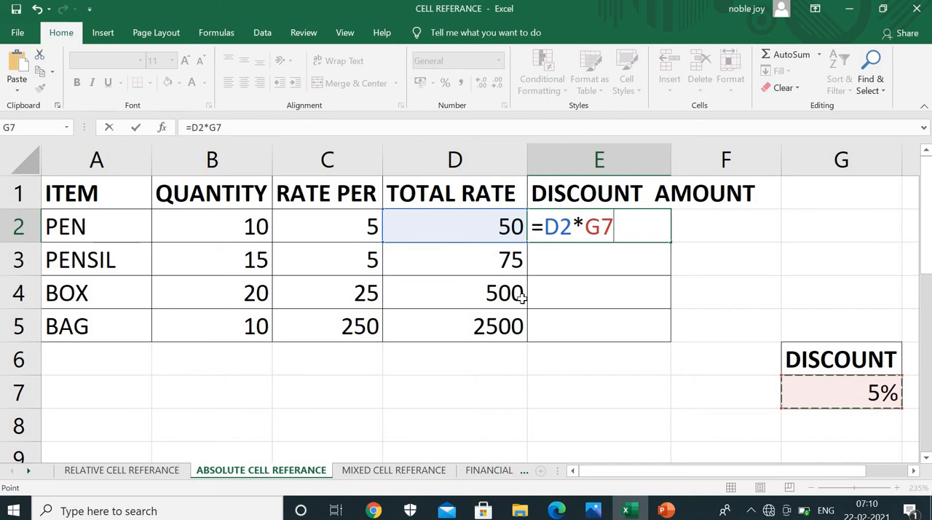
pyautogui.press('Return')
# Clear all total rate and discount amount cells in the range D2:E5
pyautogui.moveTo(517, 229); pyautogui.dragTo(570, 337)
pyautogui.press('Delete')
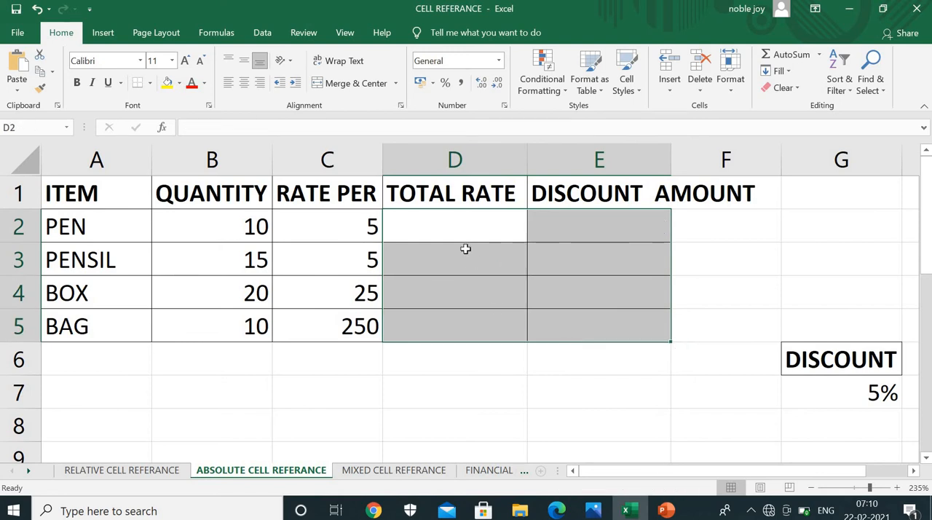
# Calculate the PEN total rate in D2 with the formula =B2*C2
pyautogui.click(450, 228)
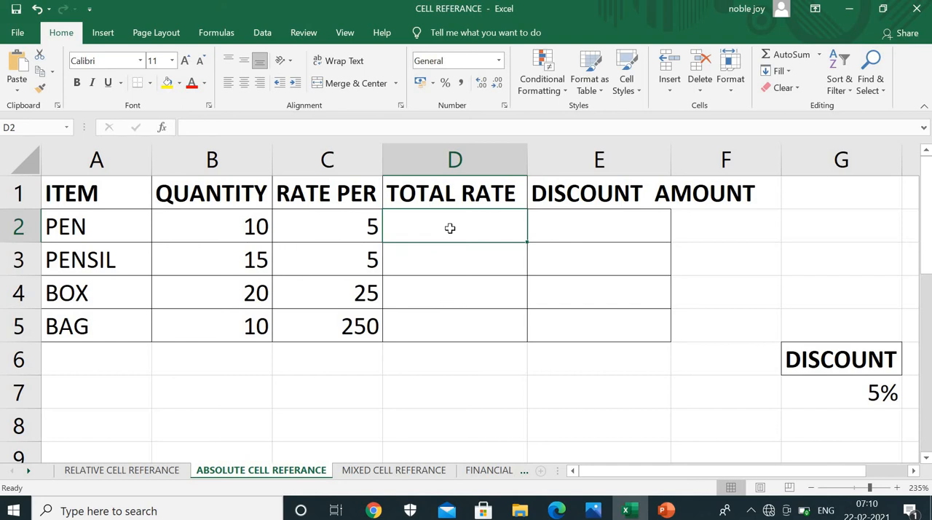
pyautogui.write('=')
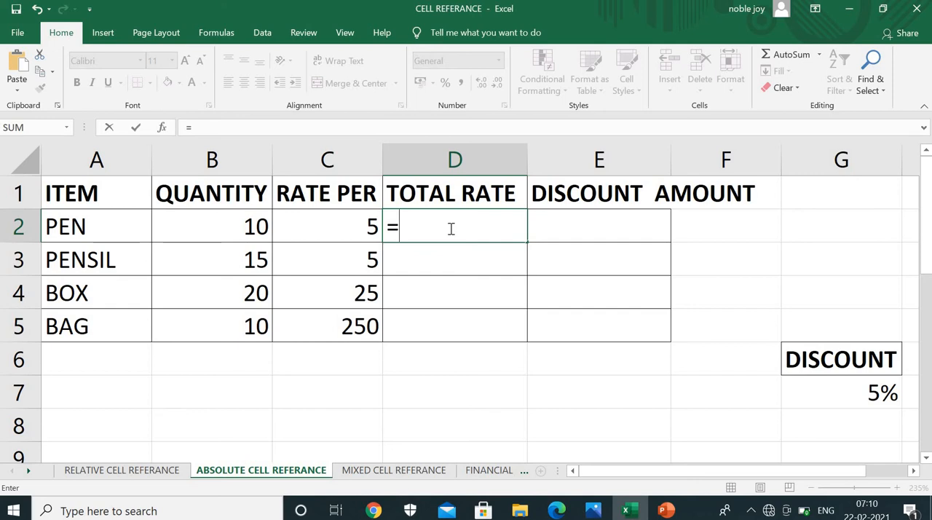
pyautogui.press('Left')
pyautogui.press('Left')
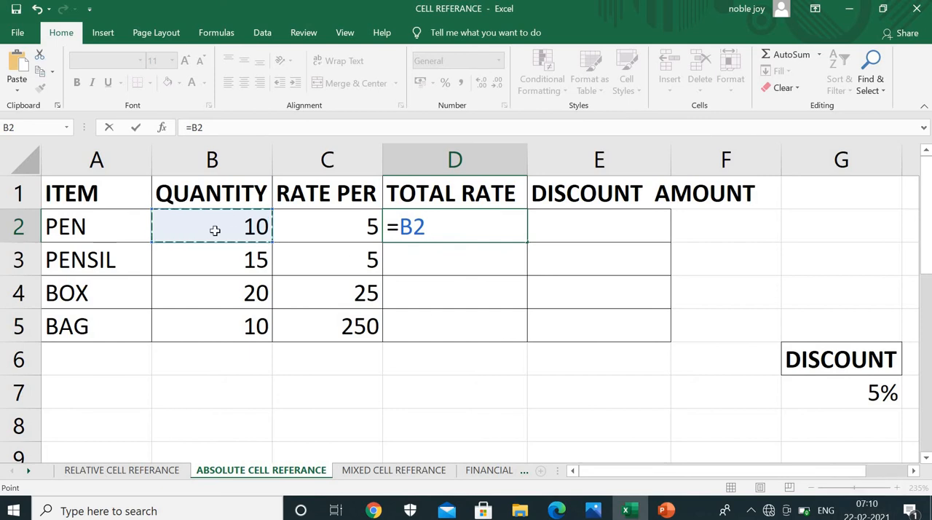
pyautogui.write('*')
pyautogui.click(315, 218)
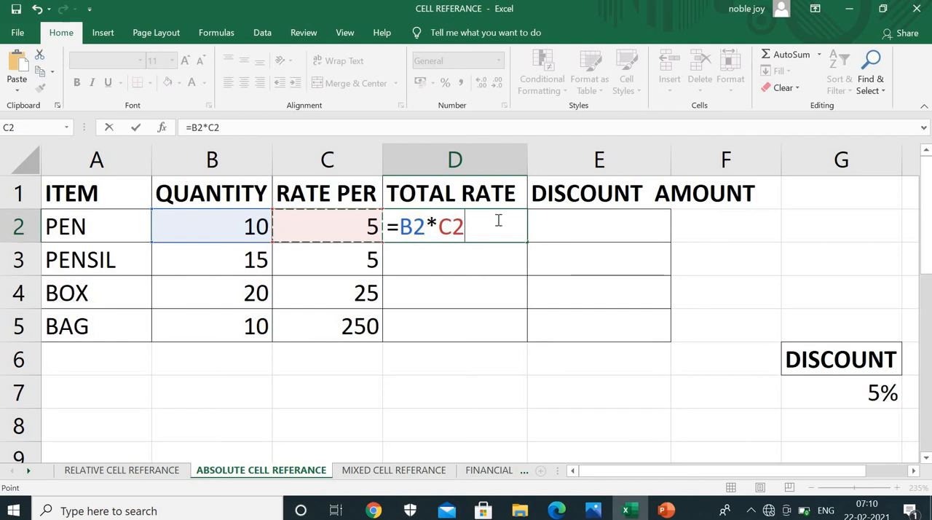
pyautogui.press('Return')
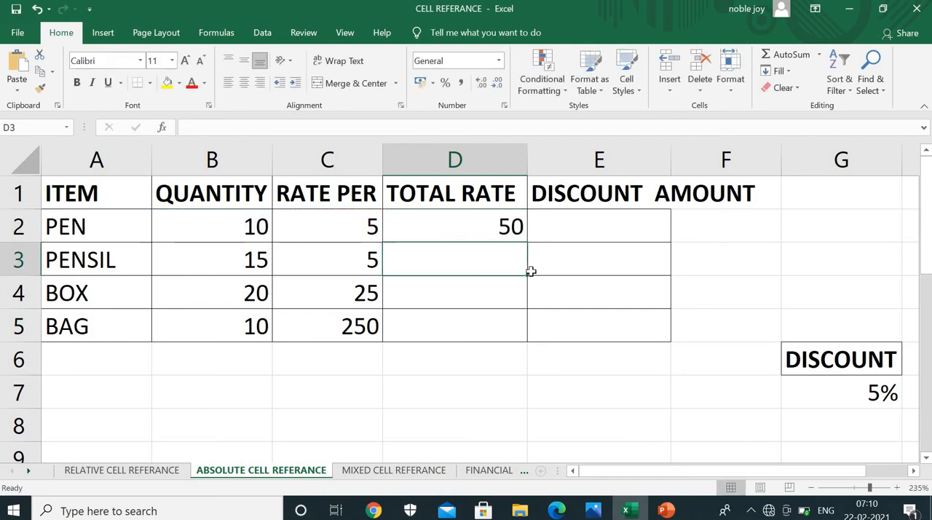
# Copy the D2 total rate formula down through D5 and select the PEN discount amount cell E2
pyautogui.click(509, 229)
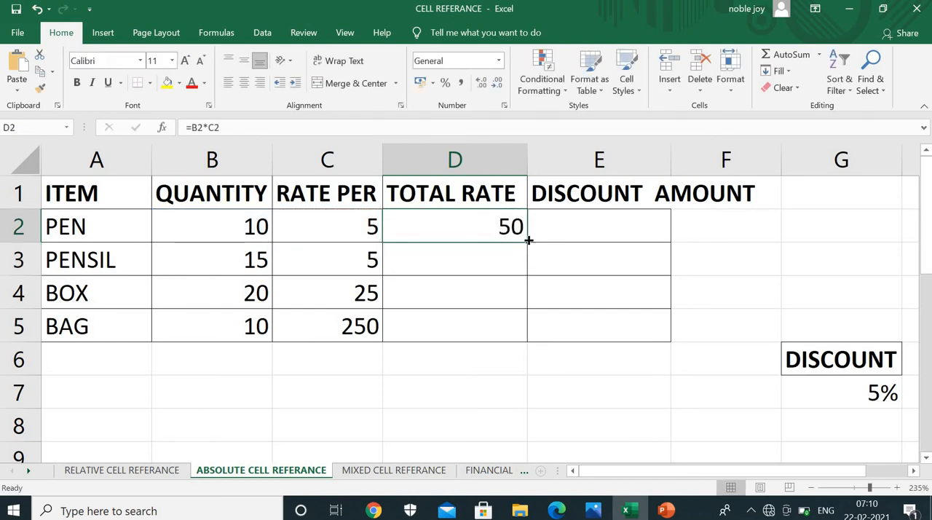
pyautogui.doubleClick(528, 240)
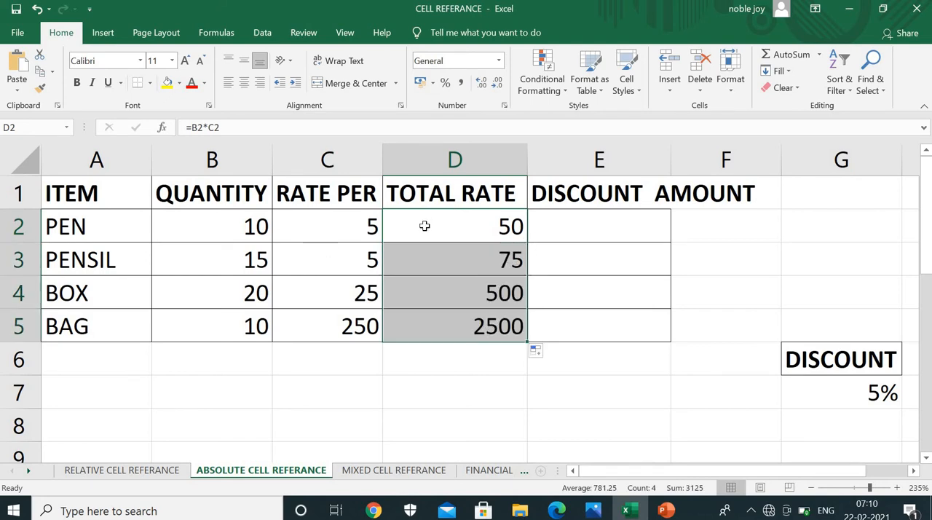
pyautogui.click(566, 227)
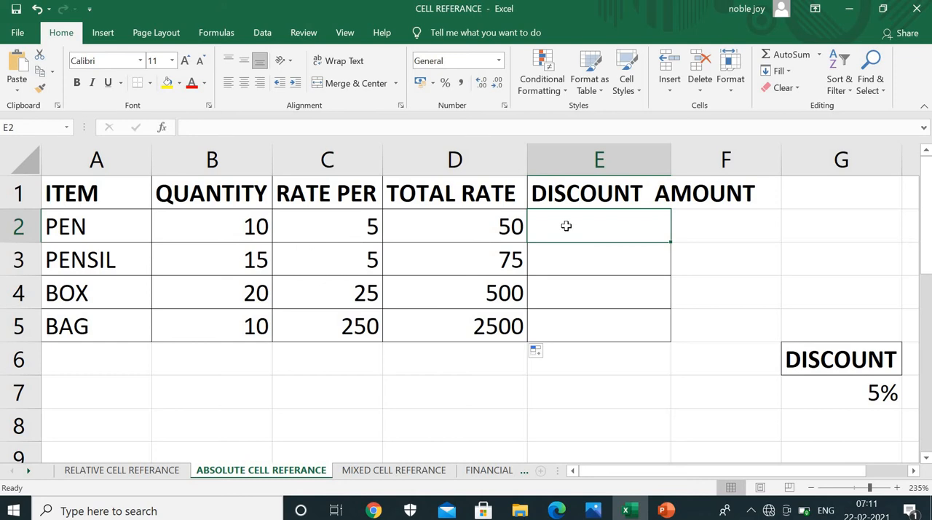
# Calculate the PEN discount amount in E2 with the relative formula =D2*G7
pyautogui.write('=')
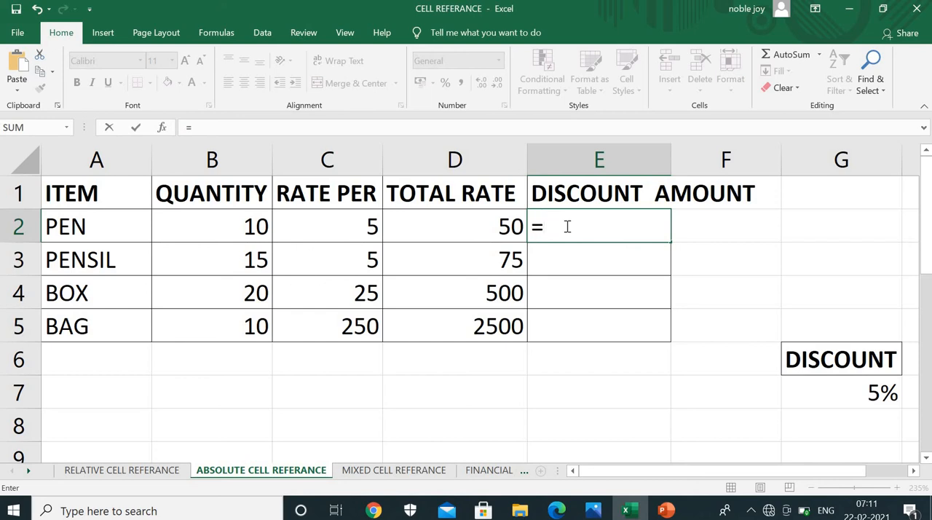
pyautogui.click(495, 226)
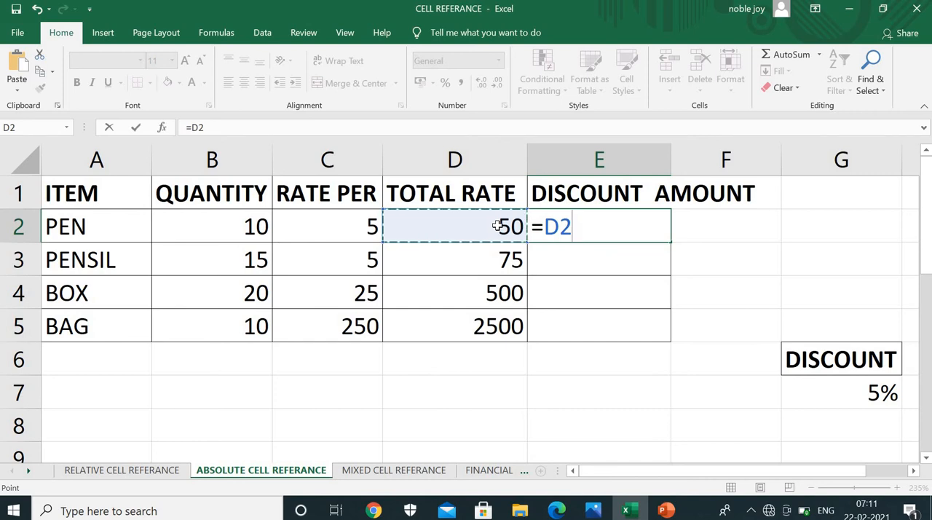
pyautogui.write('*')
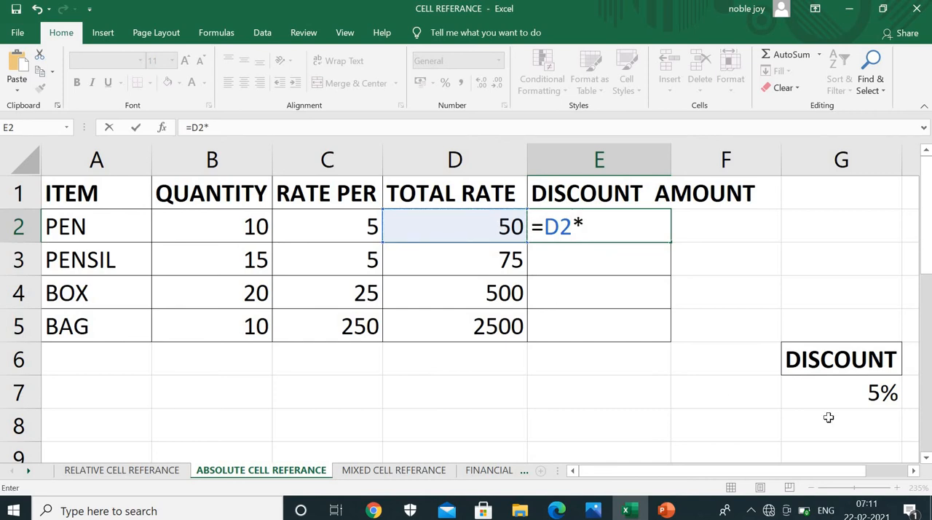
pyautogui.click(874, 389)
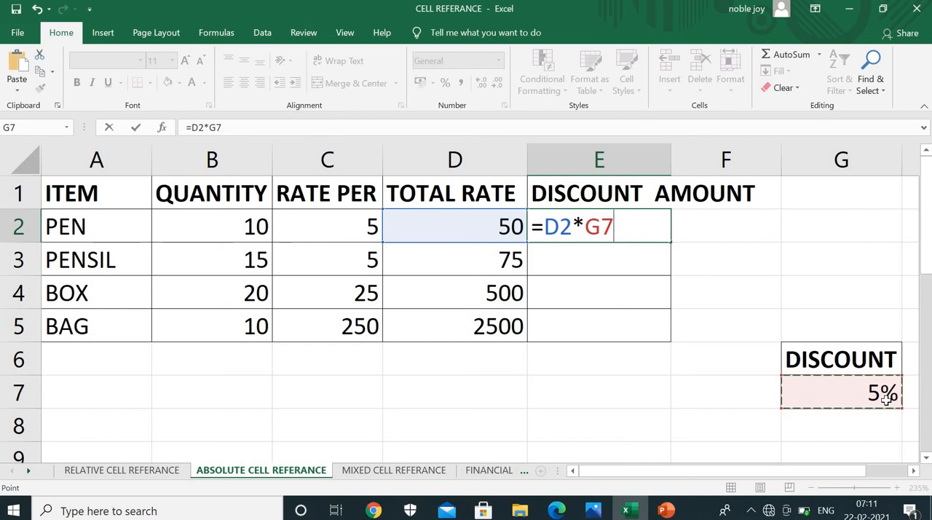
pyautogui.press('Return')
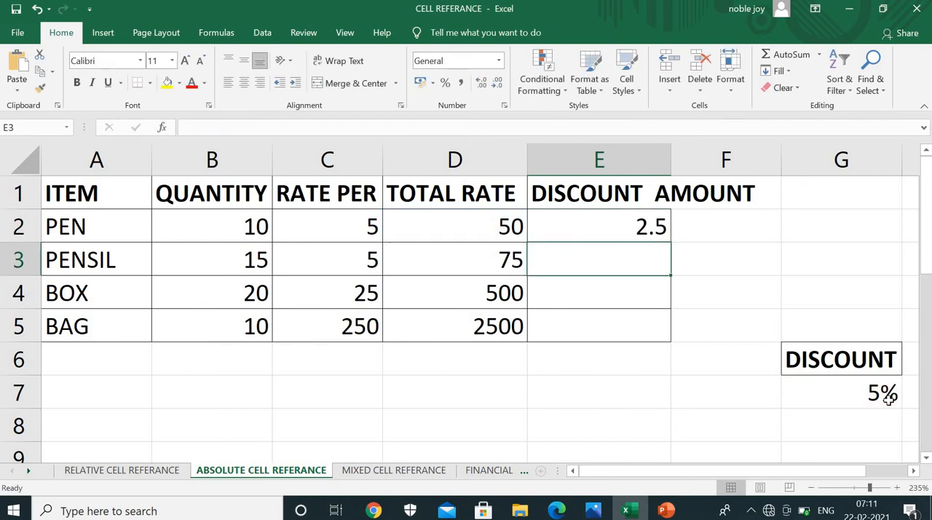
# Check the cell references of the PEN discount formula in E2 and copy it down through E5
pyautogui.click(611, 226)
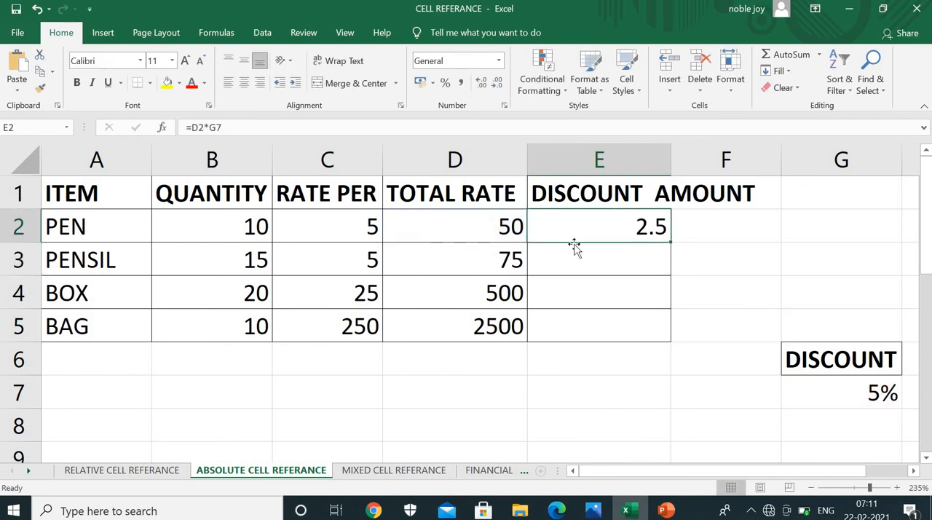
pyautogui.doubleClick(568, 228)
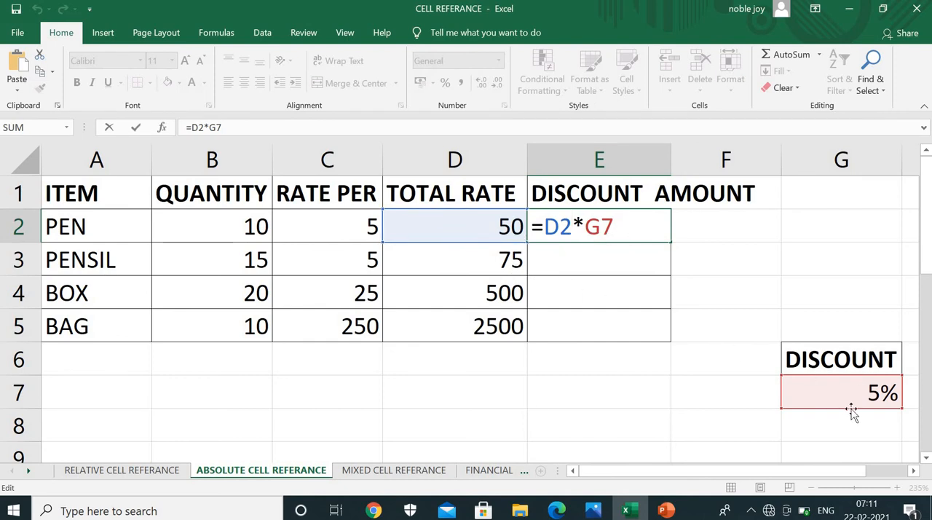
pyautogui.press('Return')
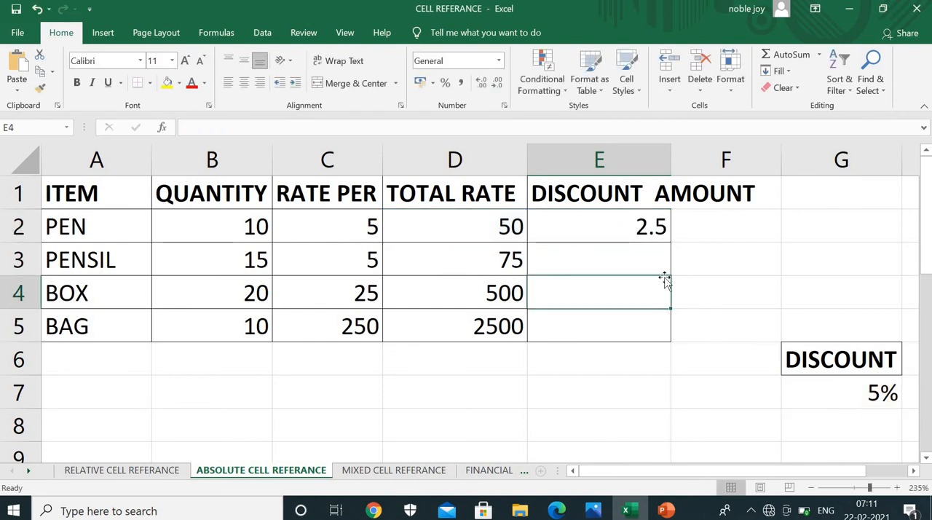
pyautogui.click(564, 287)
pyautogui.click(573, 259)
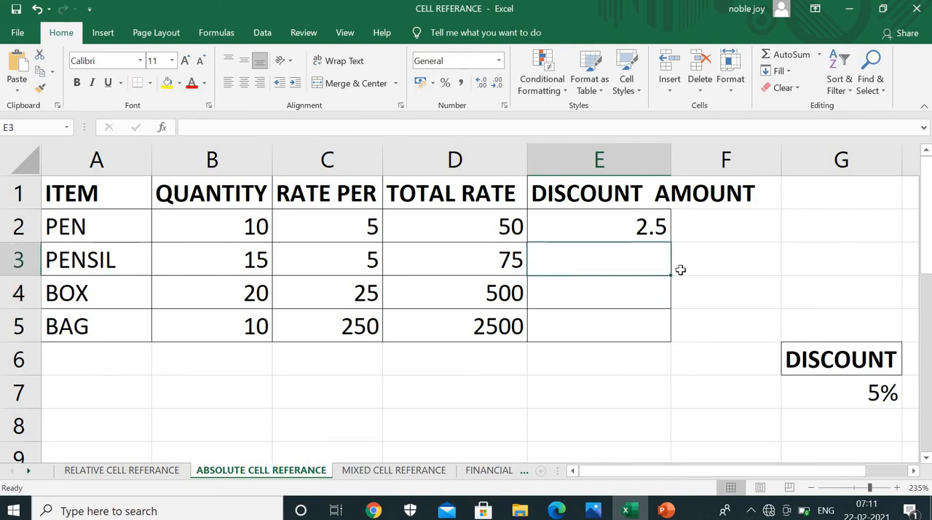
pyautogui.click(642, 227)
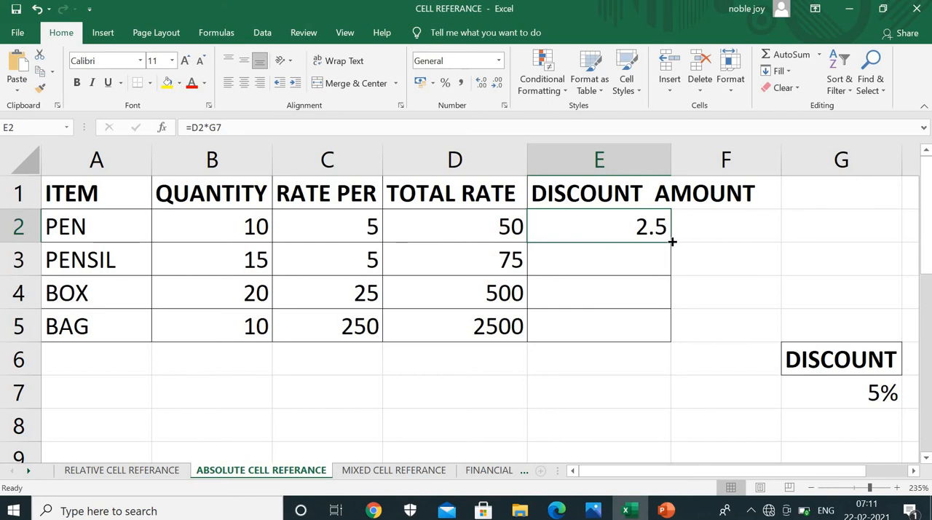
pyautogui.doubleClick(671, 241)
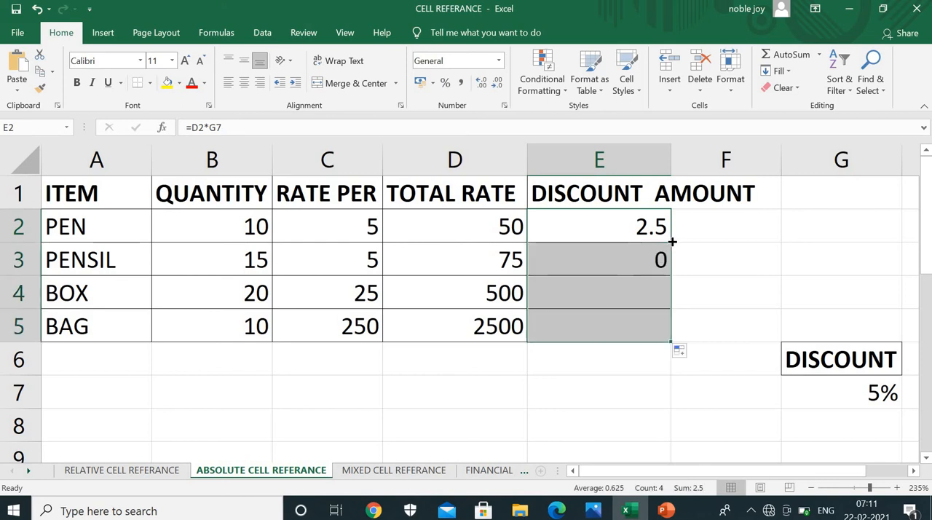
# Inspect the copied discount formulas in E3 and E4, and clear the range E3:E6
pyautogui.doubleClick(643, 263)
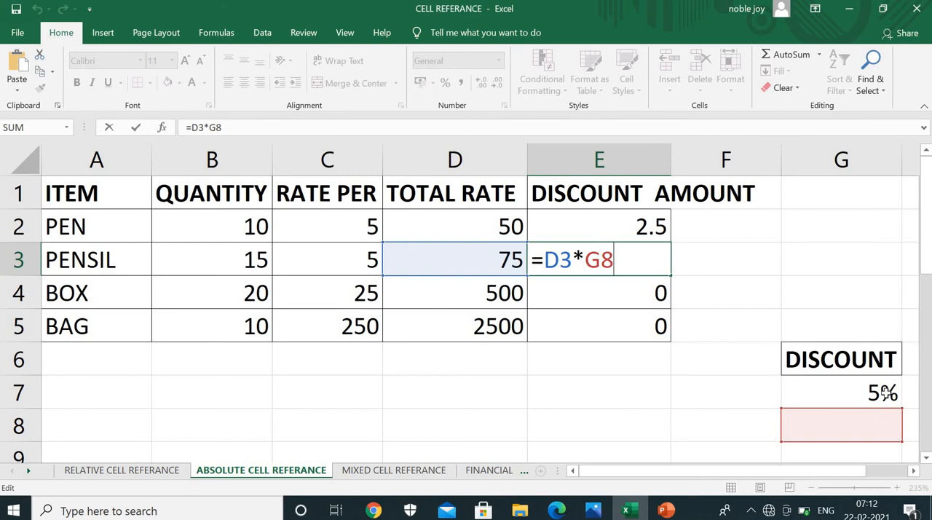
pyautogui.press('Return')
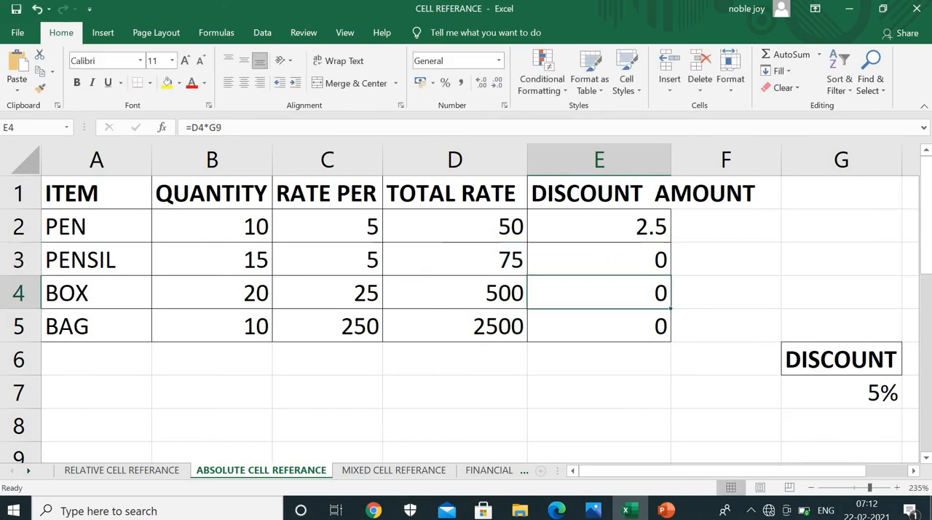
pyautogui.doubleClick(626, 293)
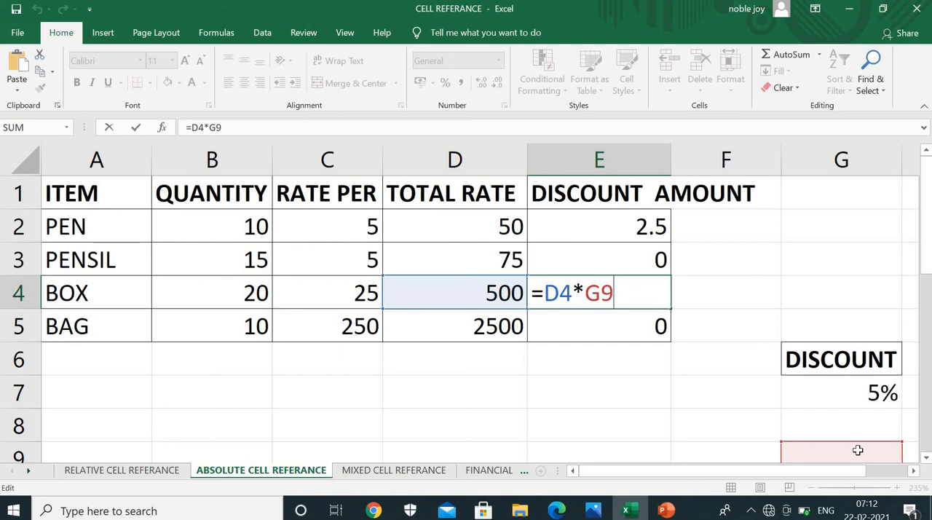
pyautogui.press('Return')
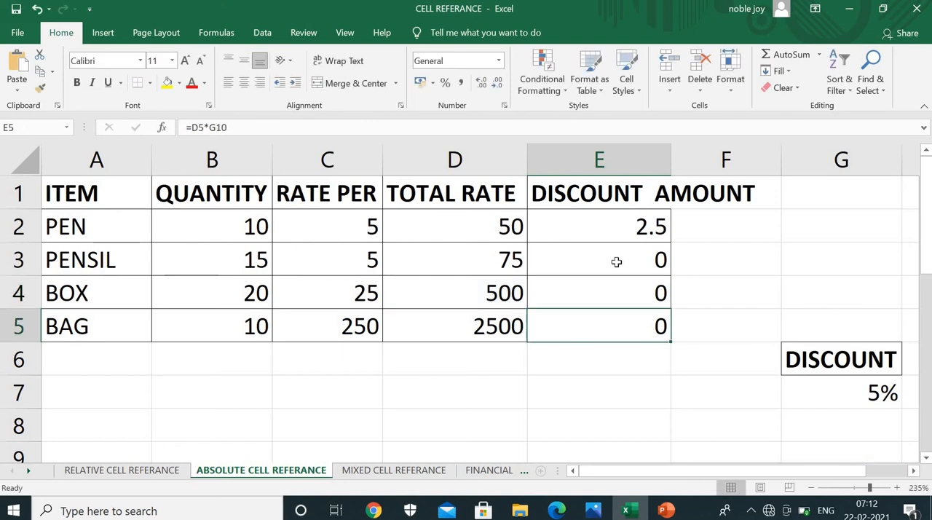
pyautogui.moveTo(616, 261); pyautogui.dragTo(614, 363)
pyautogui.press('Delete')
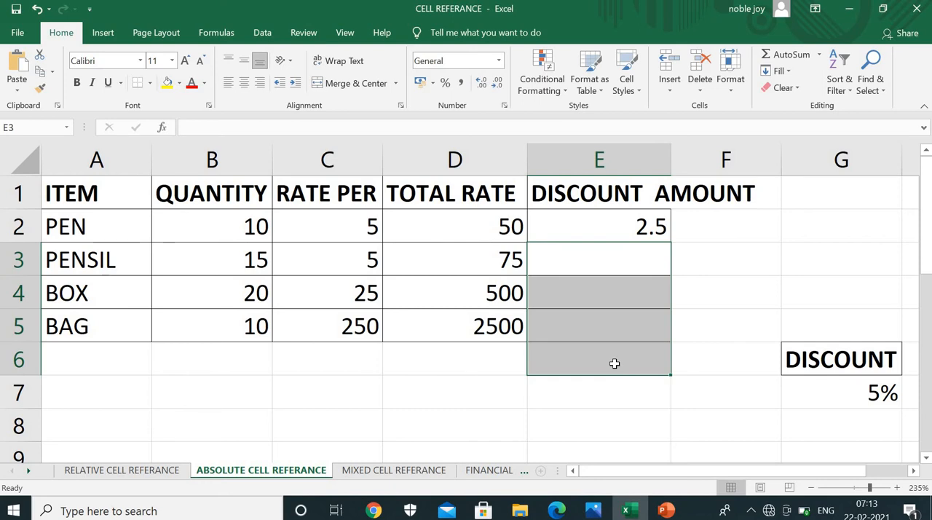
# Recheck the PEN discount formula in E2 and fill it down to the BAG row again
pyautogui.click(590, 224)
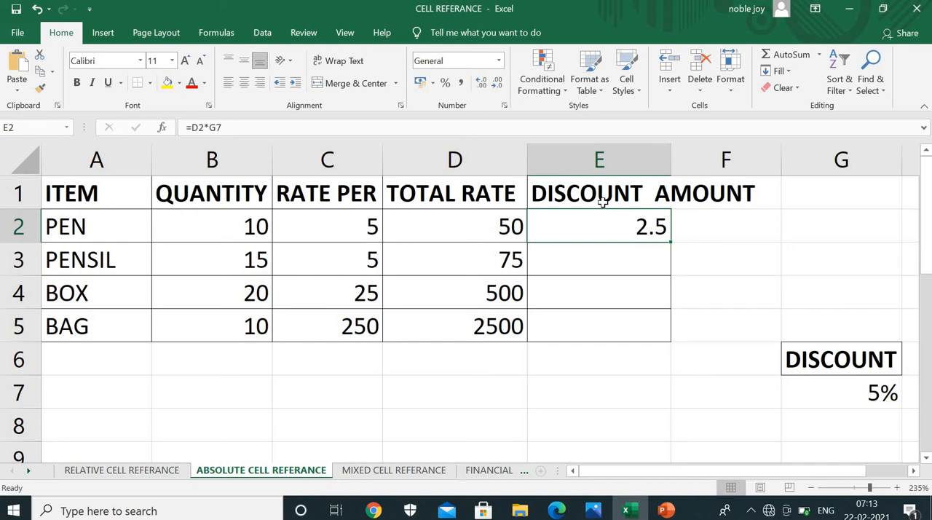
pyautogui.click(603, 202)
pyautogui.doubleClick(610, 223)
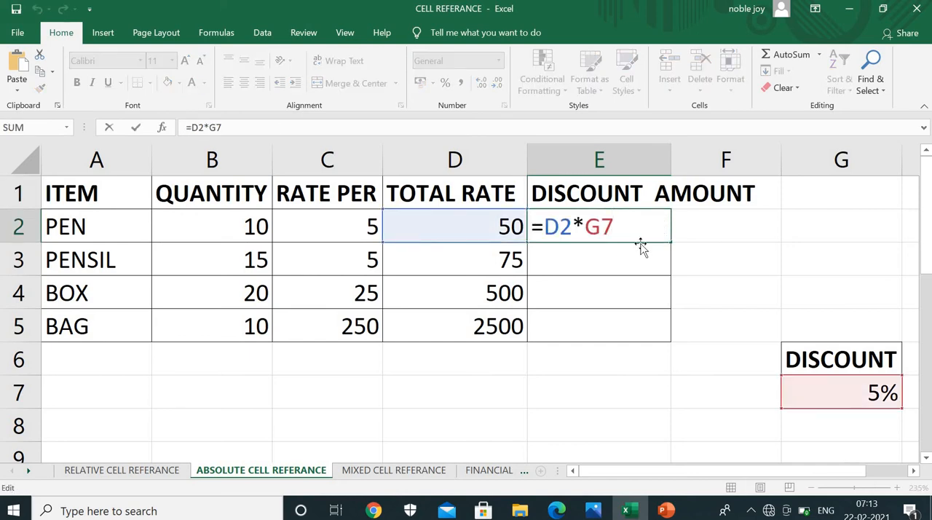
pyautogui.press('Return')
pyautogui.click(656, 225)
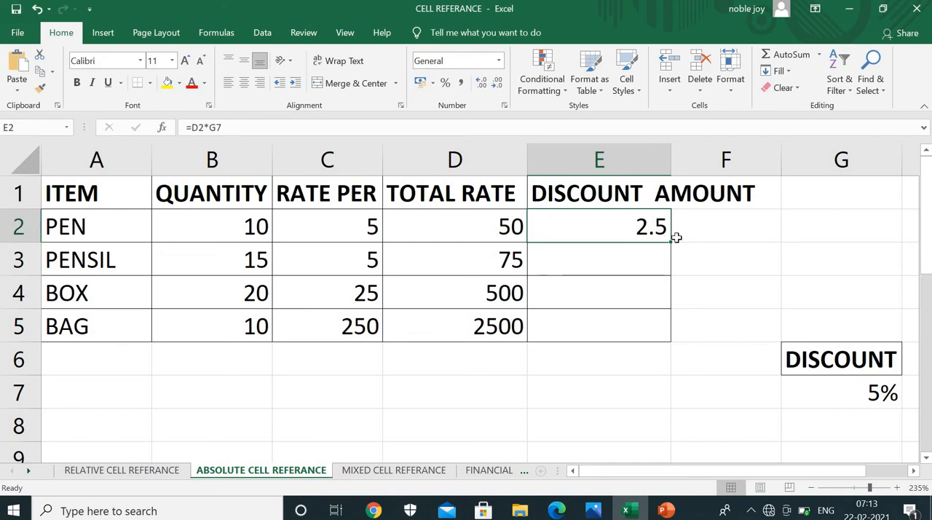
pyautogui.moveTo(671, 242); pyautogui.dragTo(659, 331)
# Compare the cell references in the discount formulas of E2, E3 and E4 with the discount rate cell G7
pyautogui.click(642, 259)
pyautogui.doubleClick(642, 259)
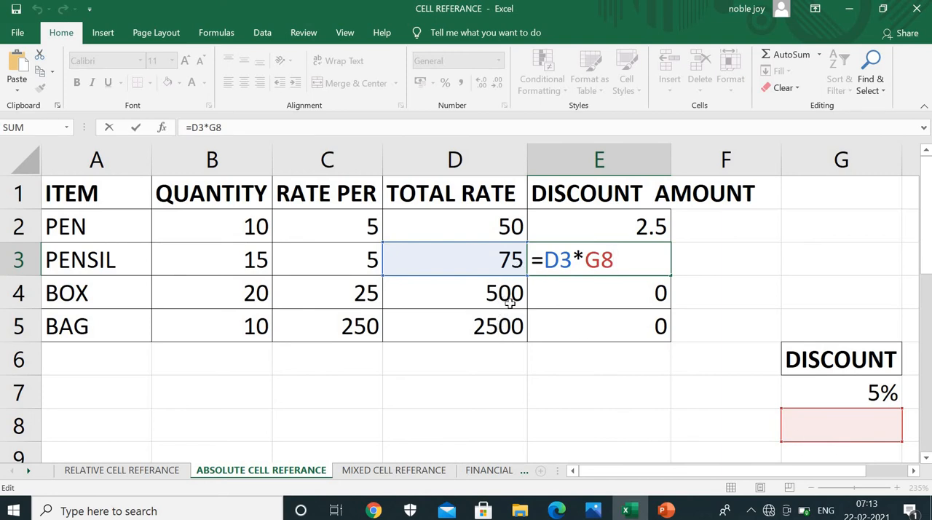
pyautogui.press('Return')
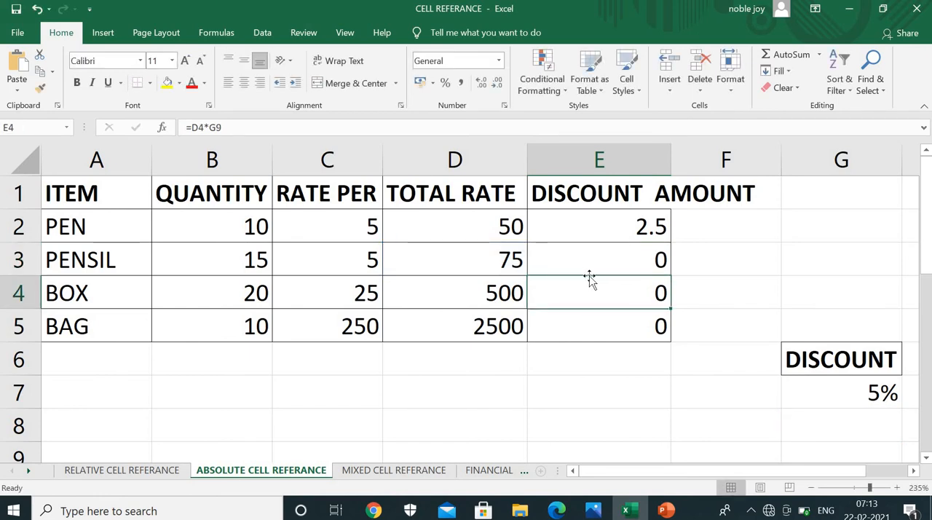
pyautogui.doubleClick(601, 228)
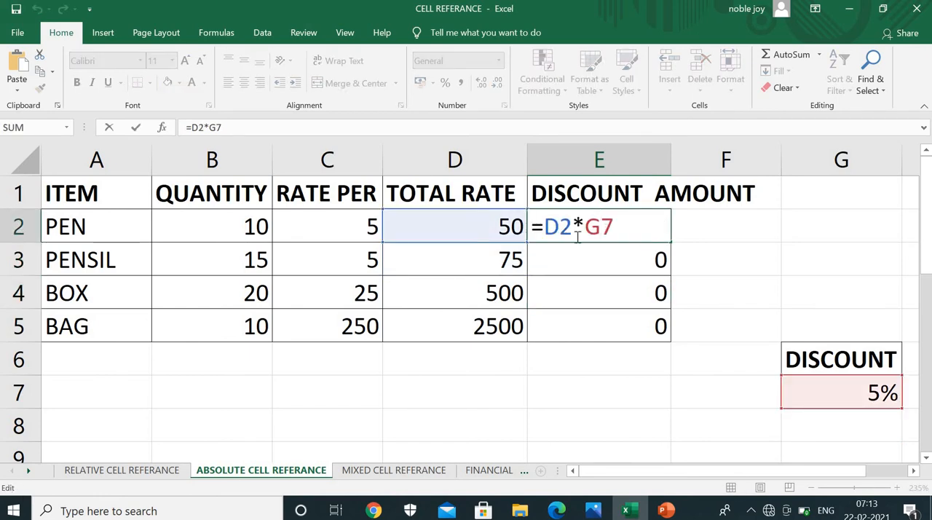
pyautogui.press('Return')
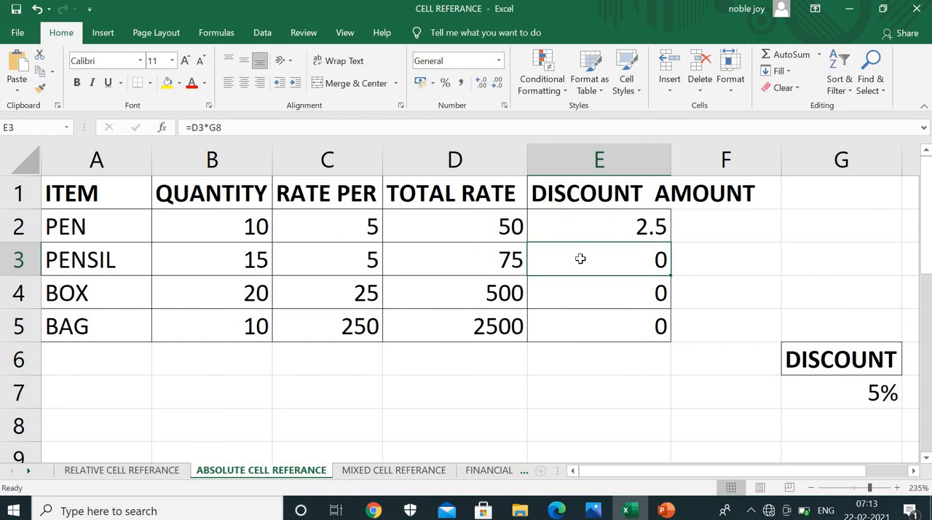
pyautogui.doubleClick(580, 260)
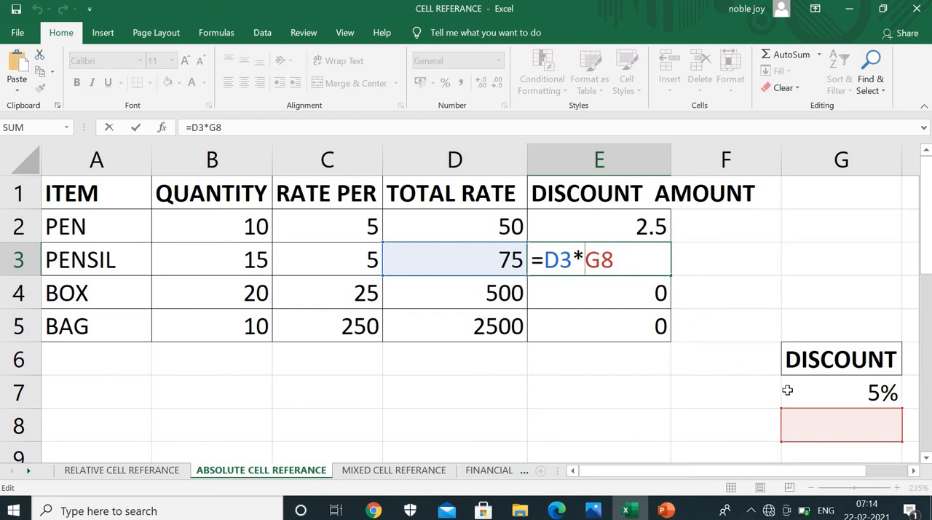
pyautogui.press('Return')
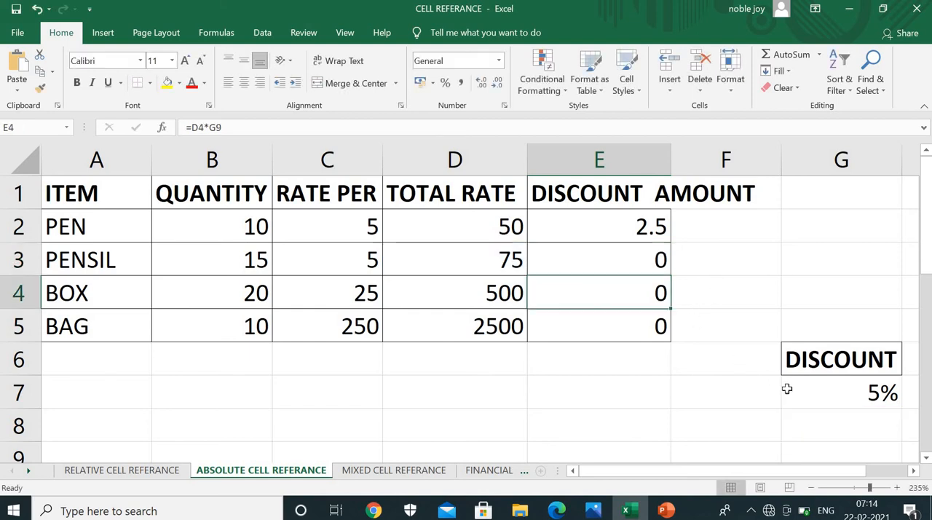
pyautogui.doubleClick(597, 297)
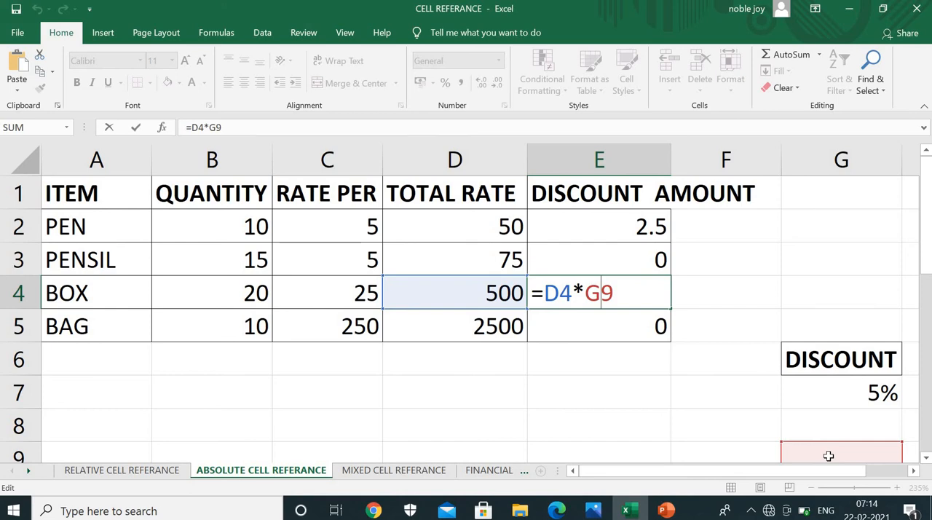
pyautogui.press('Return')
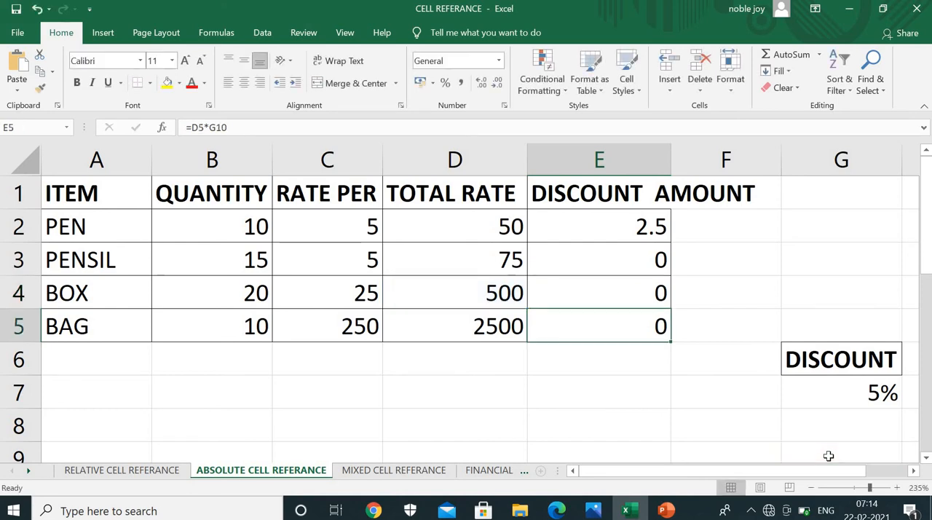
pyautogui.click(872, 395)
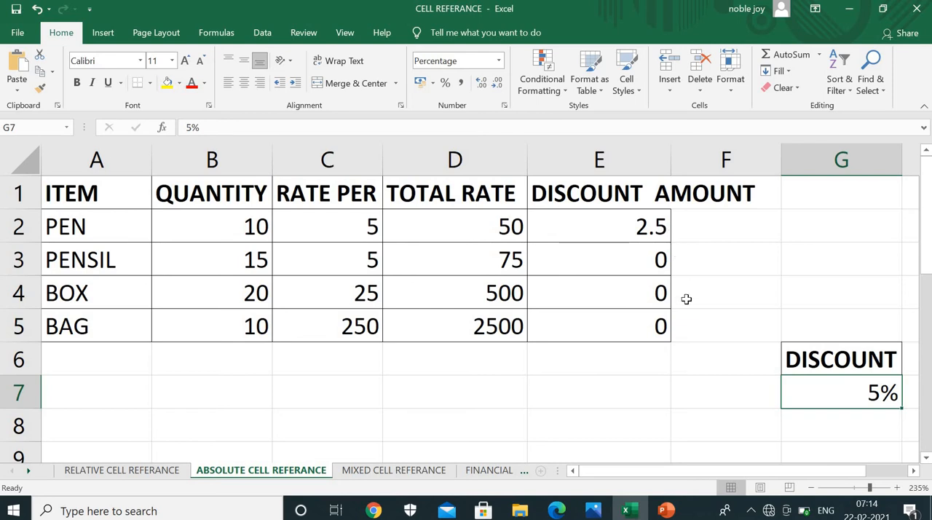
# Clear the discount amounts in the range E2:E5 and select E2
pyautogui.moveTo(665, 509)
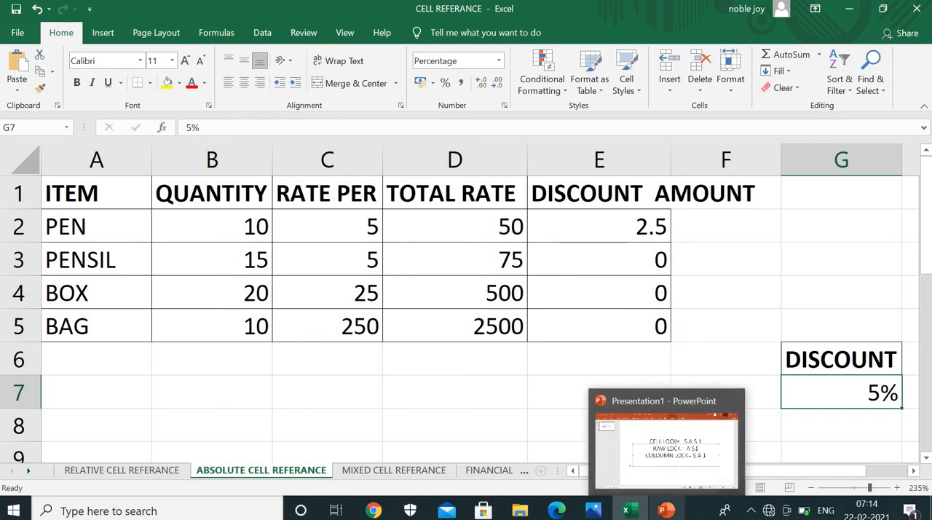
pyautogui.click(753, 255)
pyautogui.moveTo(605, 231); pyautogui.dragTo(603, 329)
pyautogui.press('Delete')
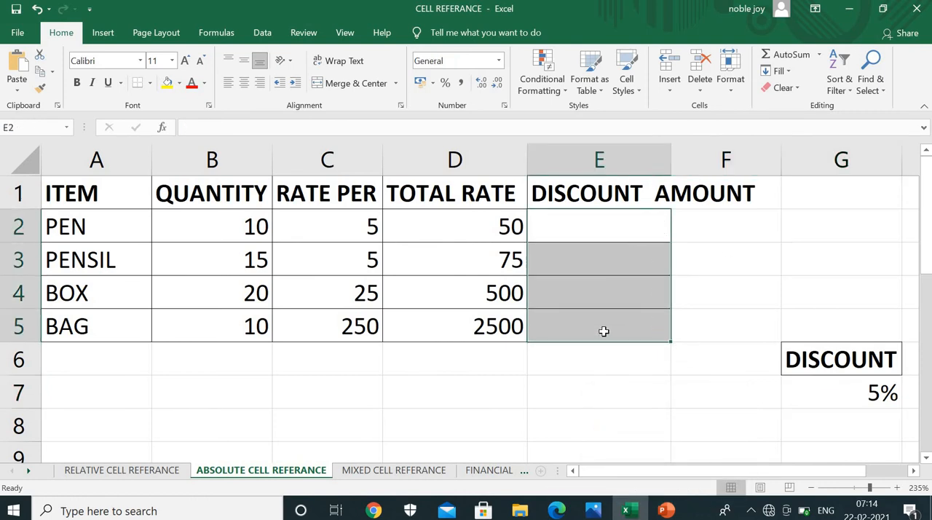
pyautogui.click(567, 231)
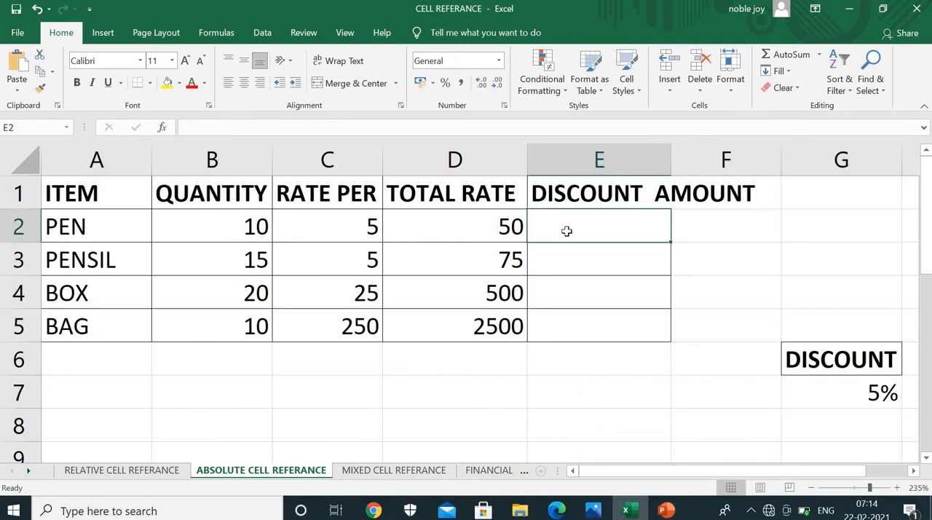
# Highlight the discount rate cell G7 with a yellow fill and select the PEN discount amount cell E2
pyautogui.click(849, 401)
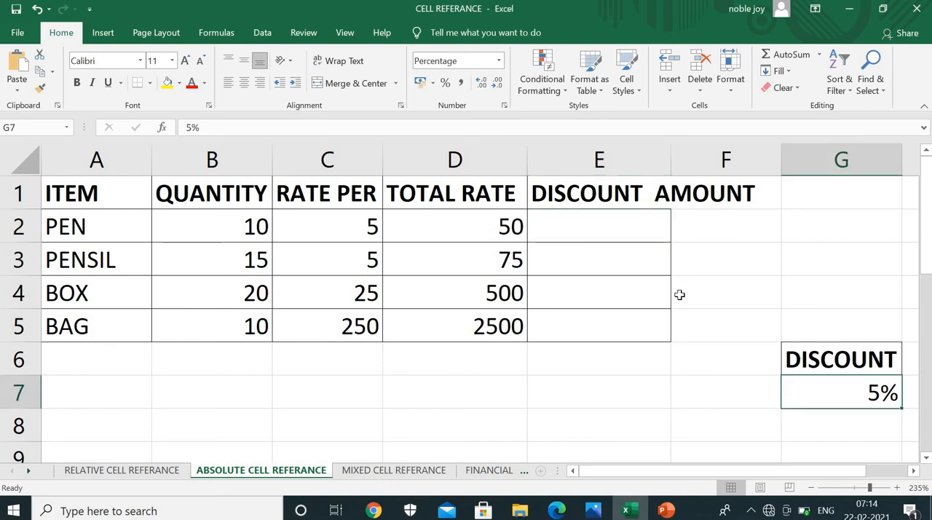
pyautogui.click(167, 83)
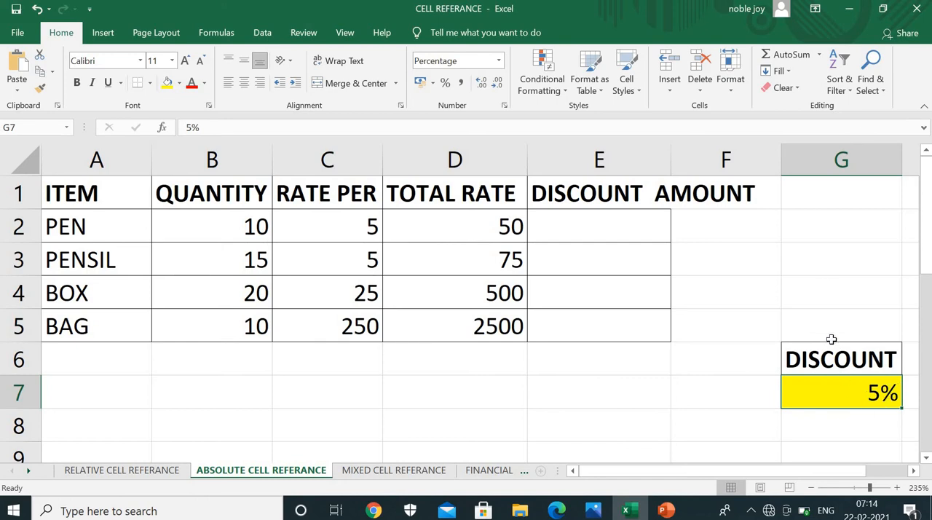
pyautogui.click(548, 231)
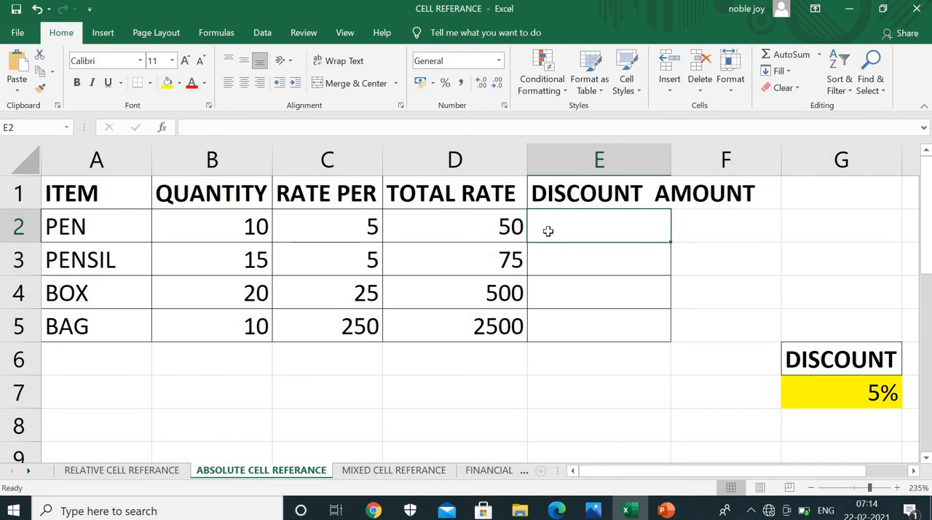
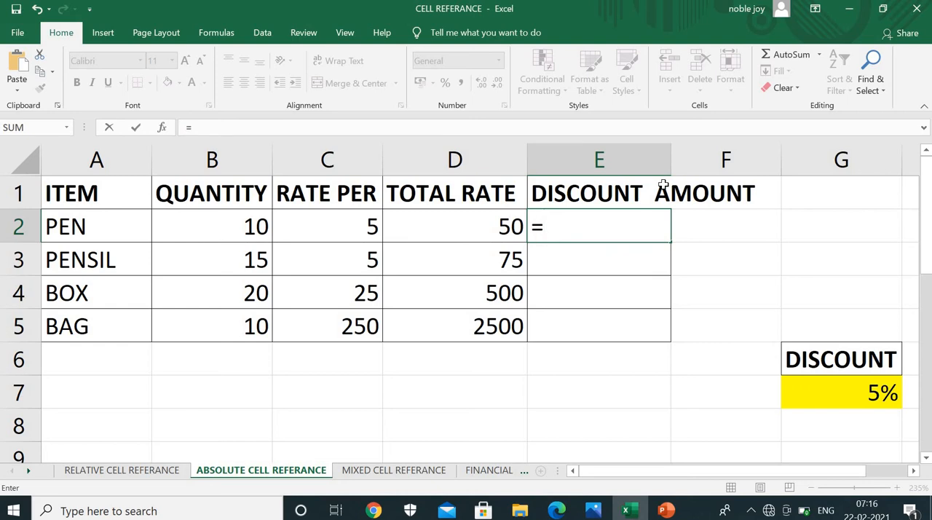
# Enter the formula =D2*$G$7 in the PEN discount amount cell E2, consulting the cell lock notes in PowerPoint before confirming it
pyautogui.press('BackSpace')
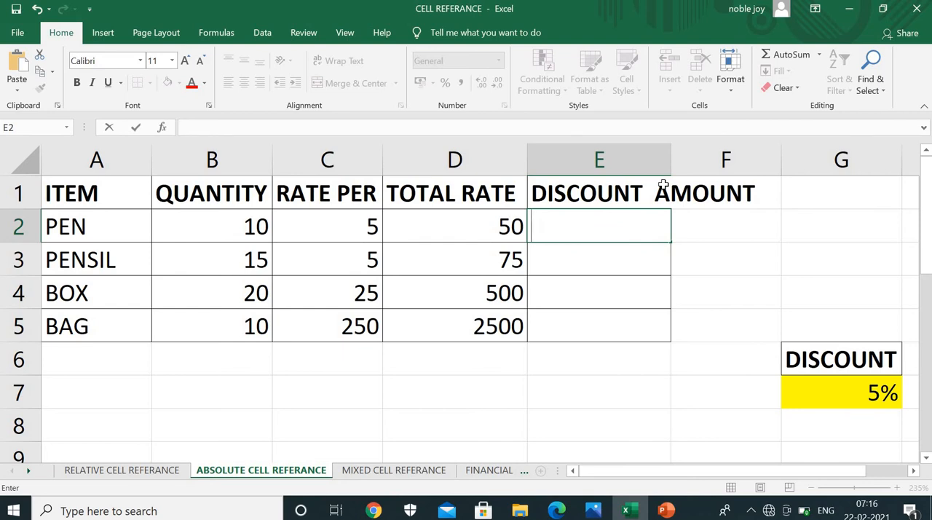
pyautogui.write('=')
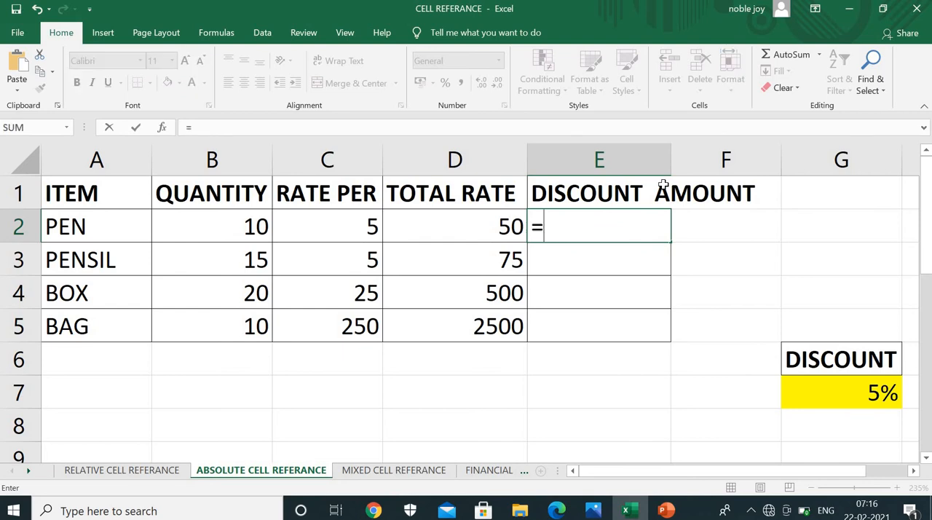
pyautogui.click(482, 232)
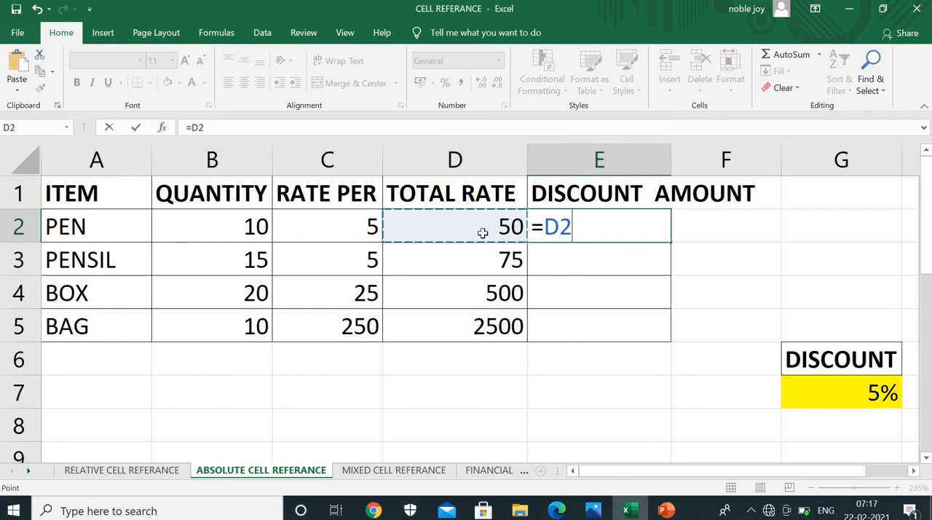
pyautogui.write('*')
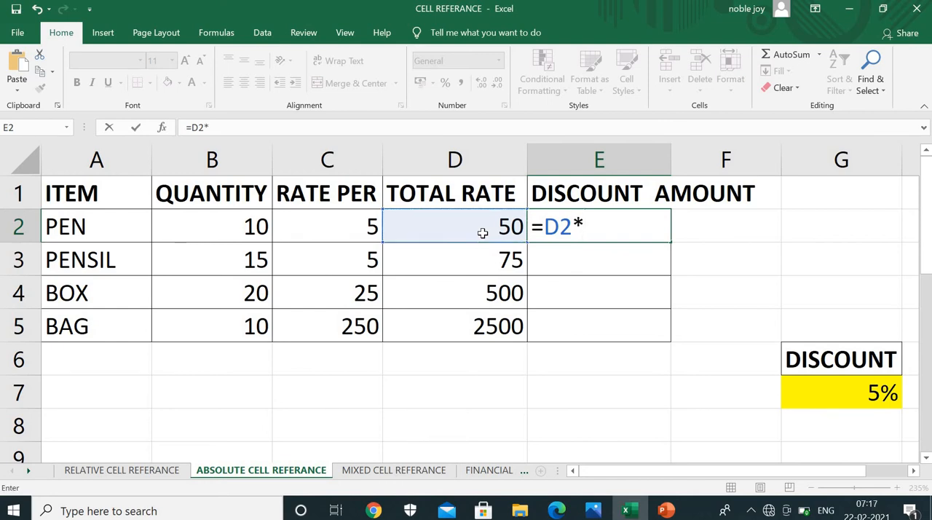
pyautogui.click(836, 399)
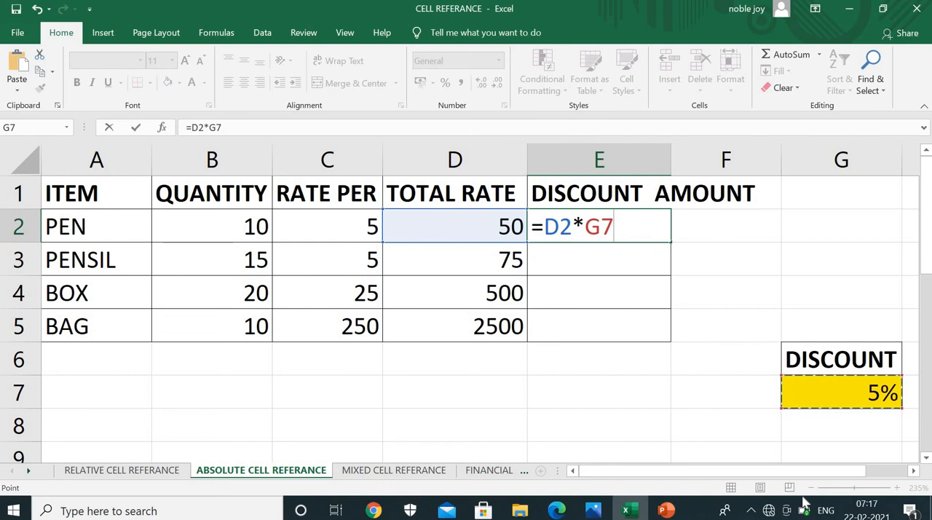
pyautogui.press('F4')
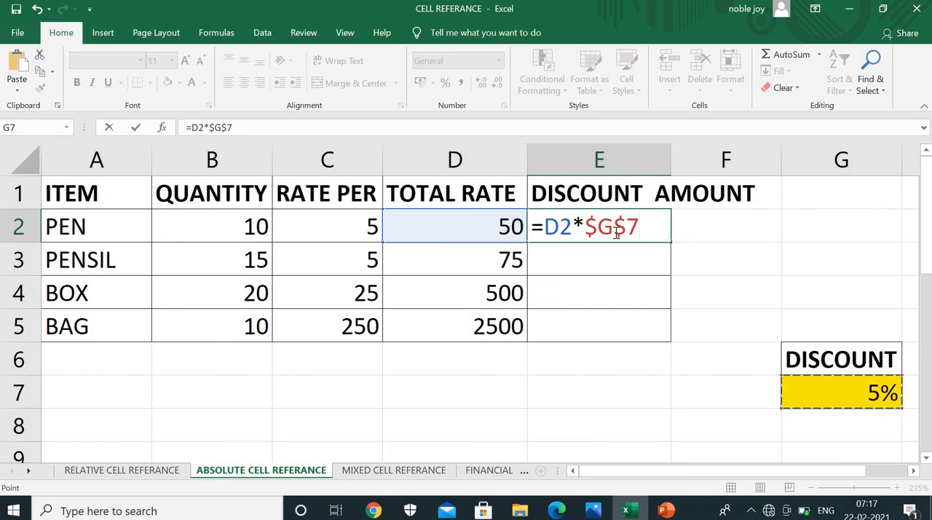
pyautogui.hotkey('alt', 'Tab')
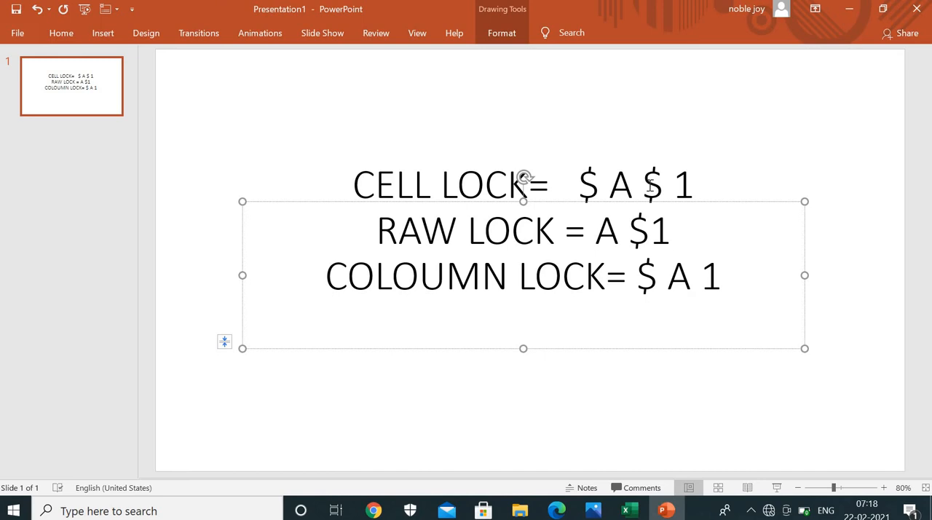
pyautogui.hotkey('alt', 'Tab')
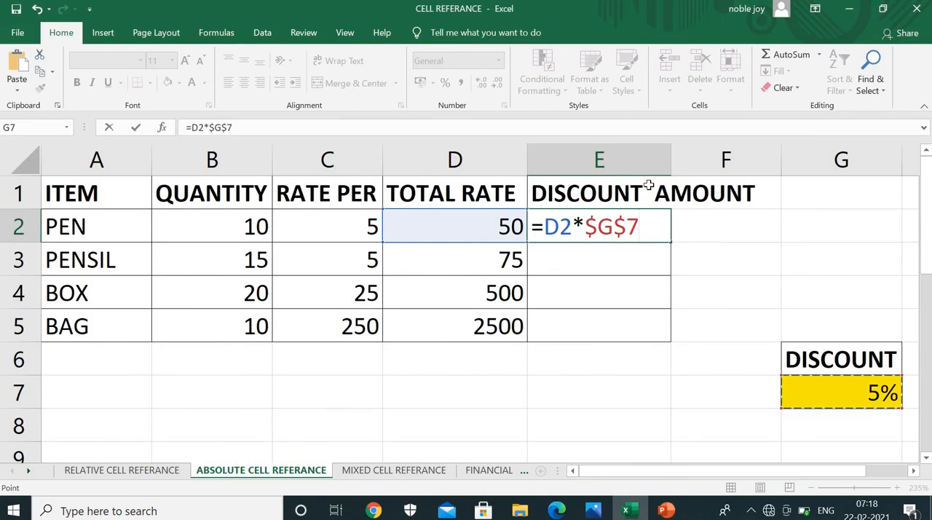
pyautogui.press('Return')
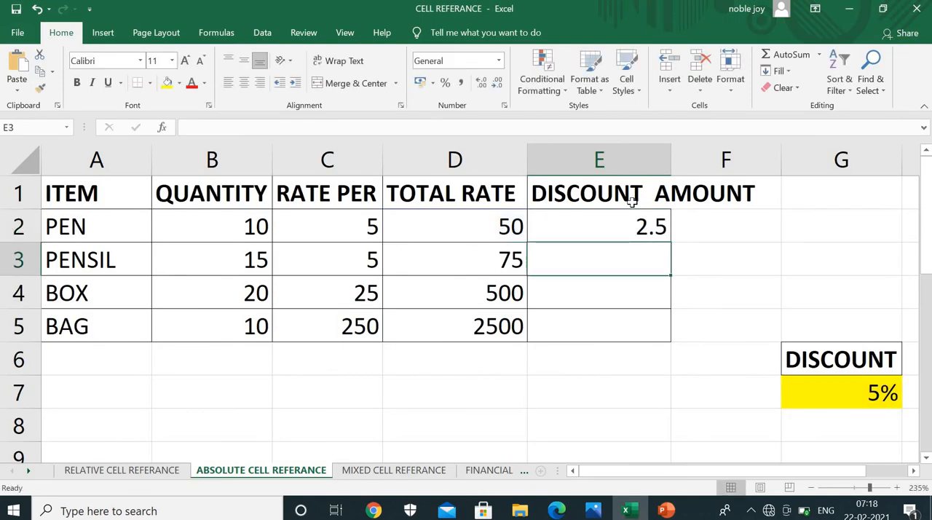
# Fill the E2 discount formula down to the BAG row and check the cell references in E5, E3 and E4
pyautogui.click(623, 226)
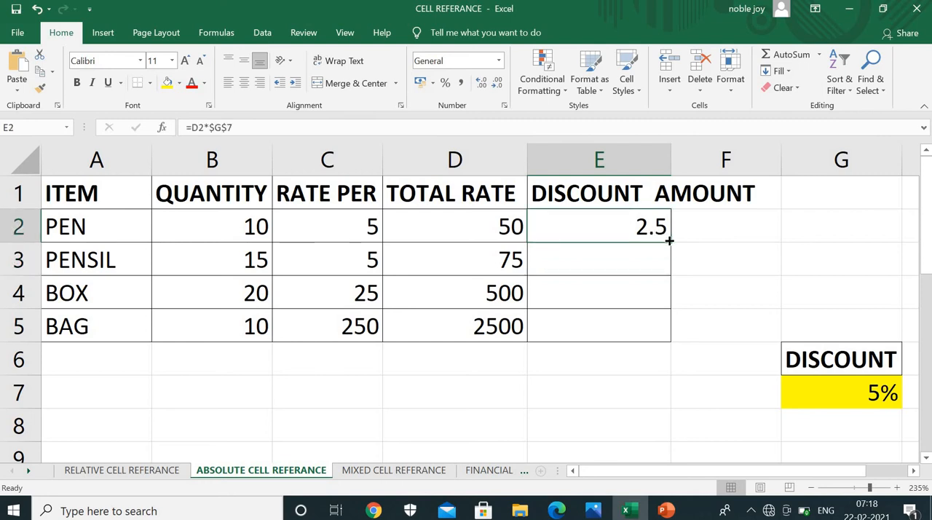
pyautogui.doubleClick(669, 240)
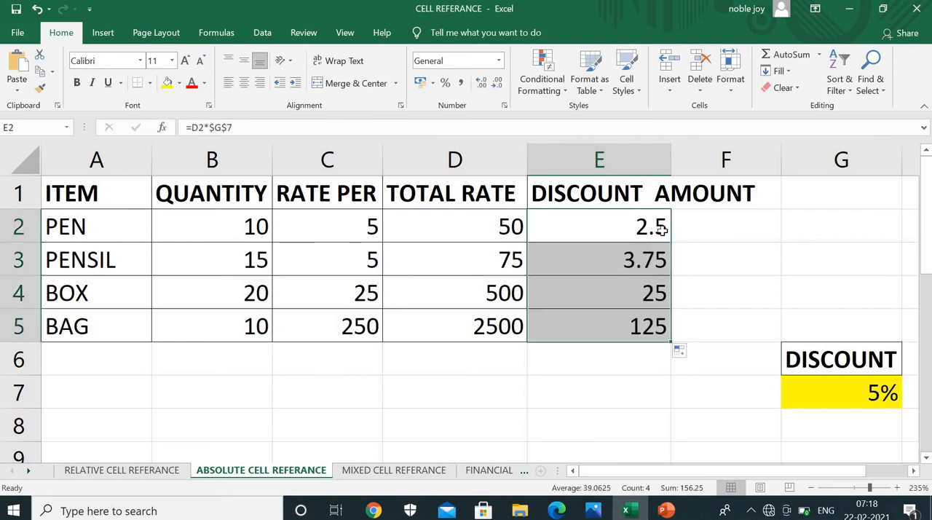
pyautogui.click(631, 328)
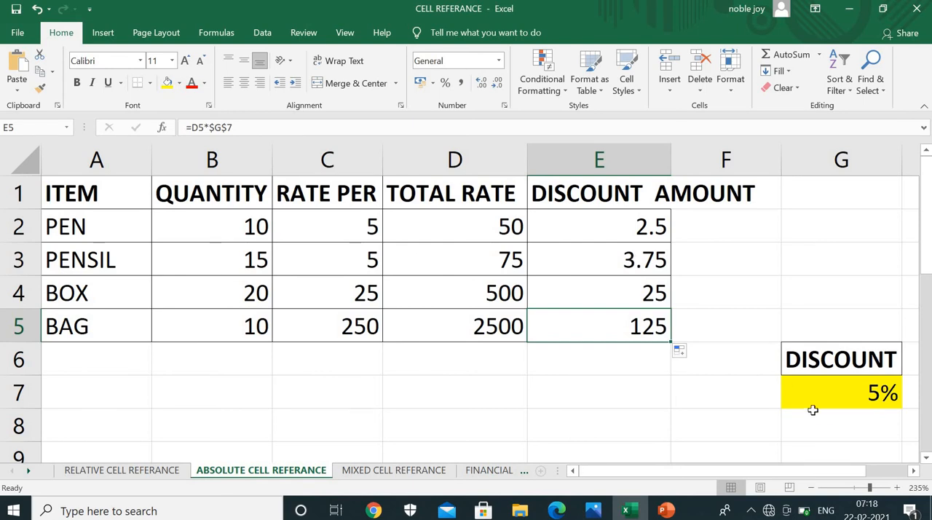
pyautogui.doubleClick(654, 258)
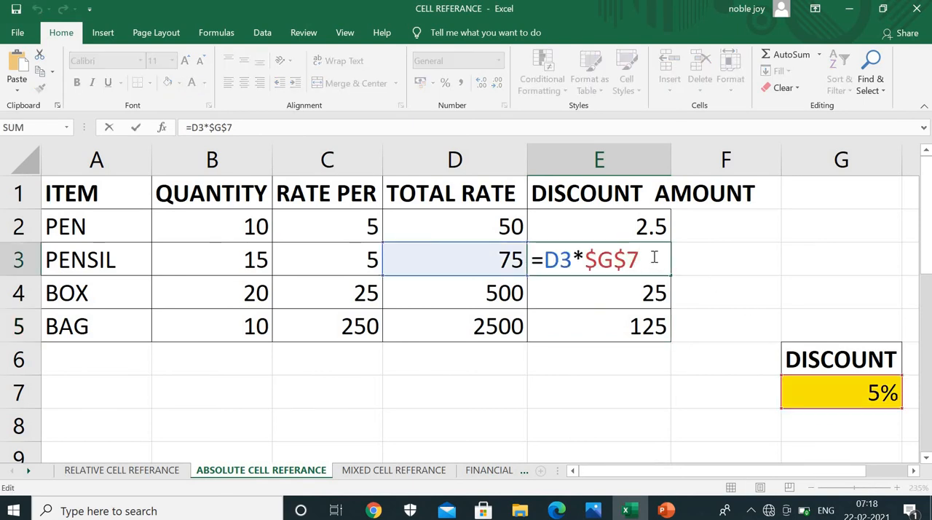
pyautogui.press('Return')
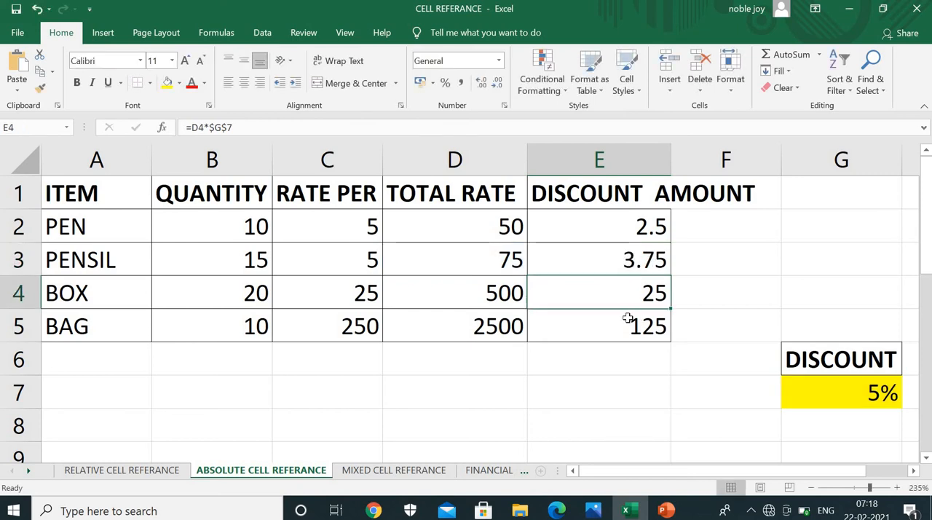
pyautogui.doubleClick(638, 289)
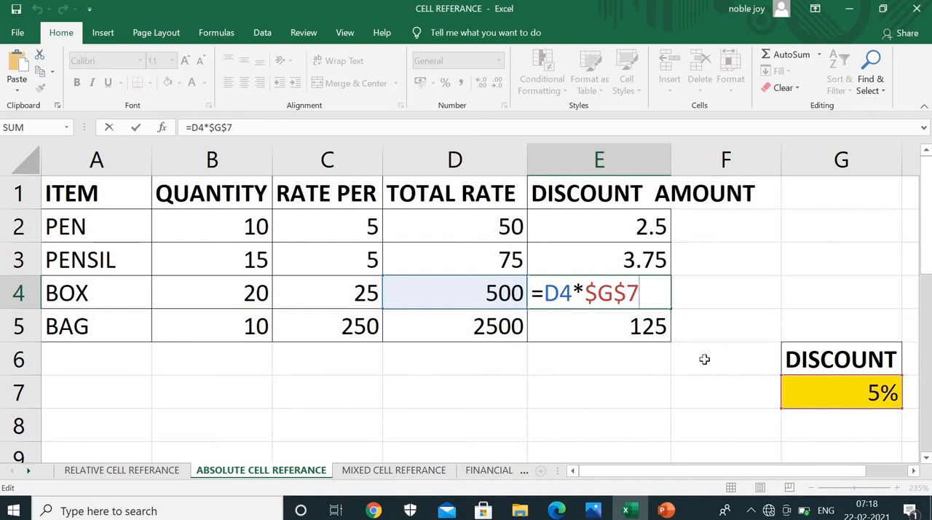
pyautogui.press('Return')
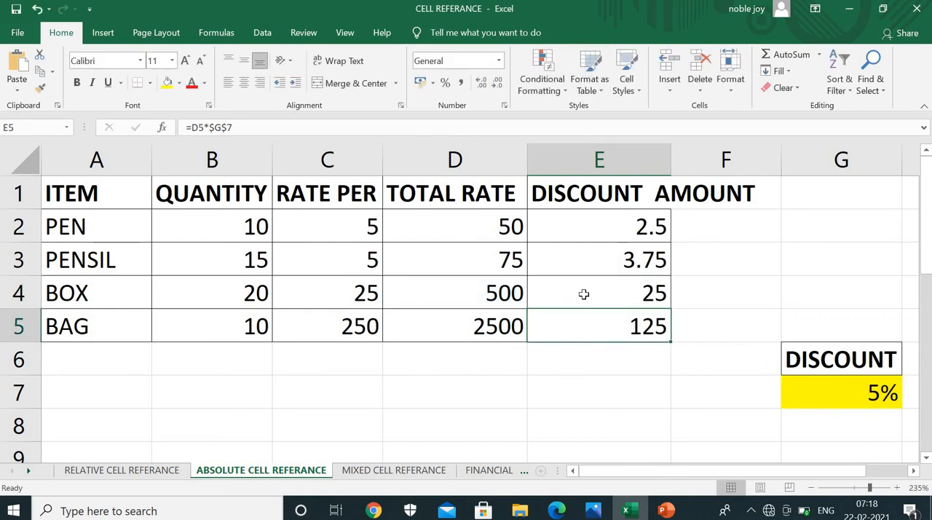
# Clear the discount amounts in the range E2:E6
pyautogui.moveTo(628, 228); pyautogui.dragTo(624, 348)
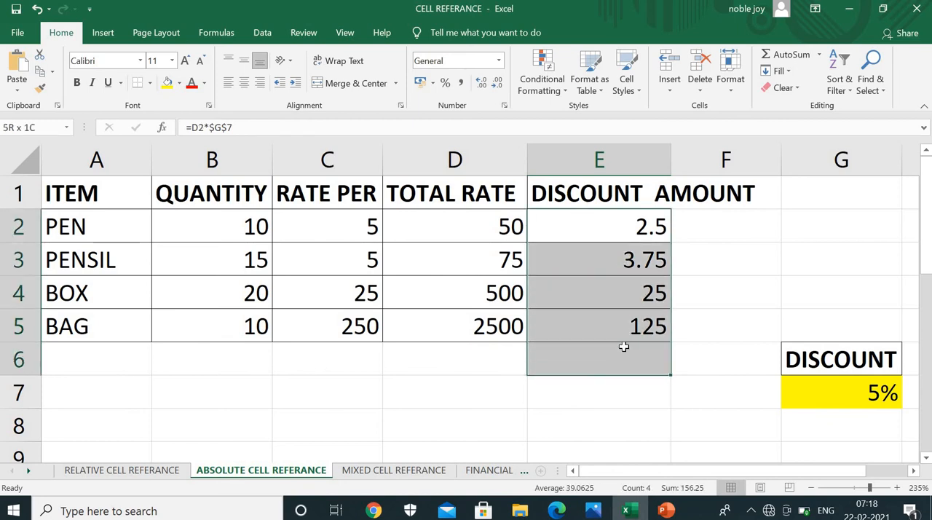
pyautogui.press('Delete')
pyautogui.write('=')
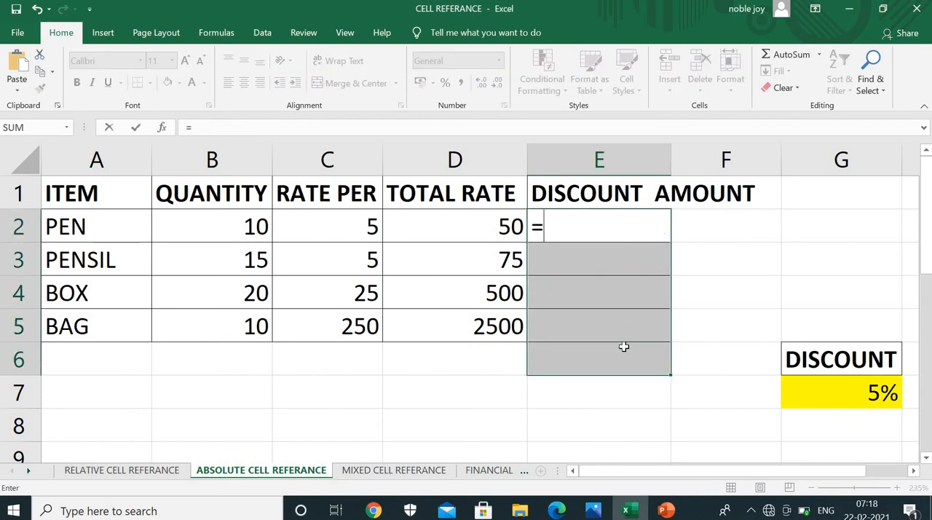
pyautogui.click(736, 279)
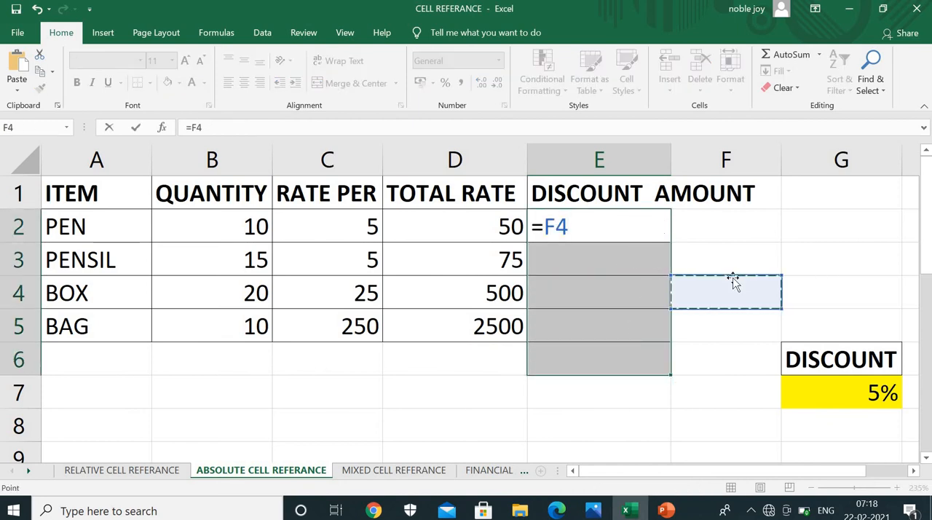
pyautogui.press('Escape')
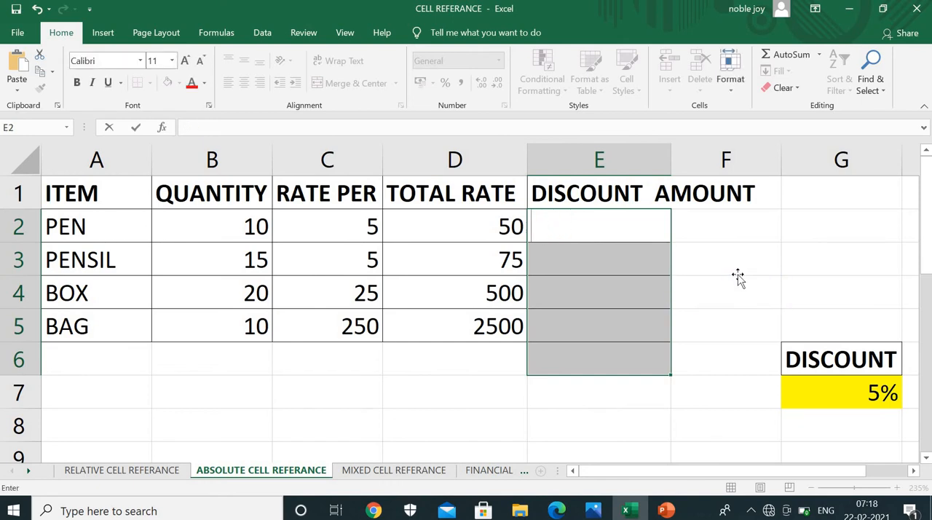
pyautogui.click(735, 274)
# Calculate the PEN discount amount in E2 with the formula =D2*$G$7, locking the discount rate cell as an absolute reference
pyautogui.click(595, 232)
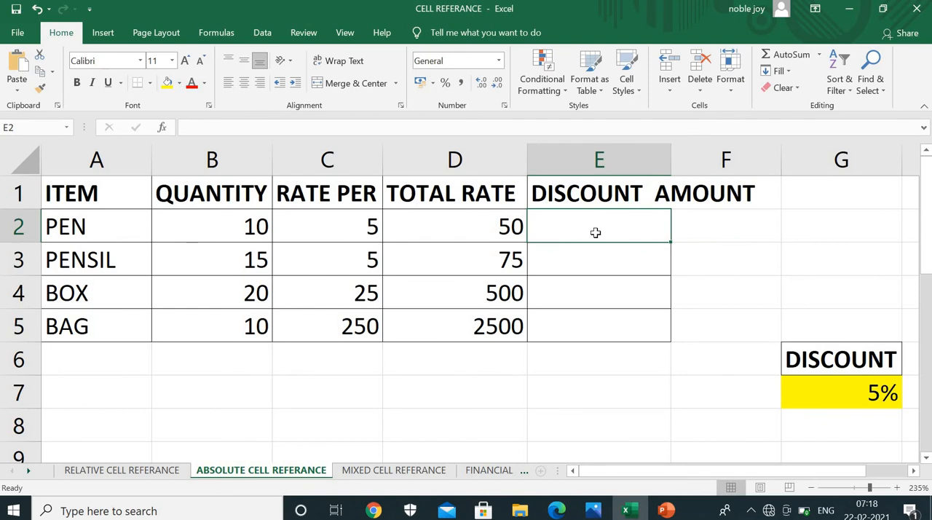
pyautogui.write('=')
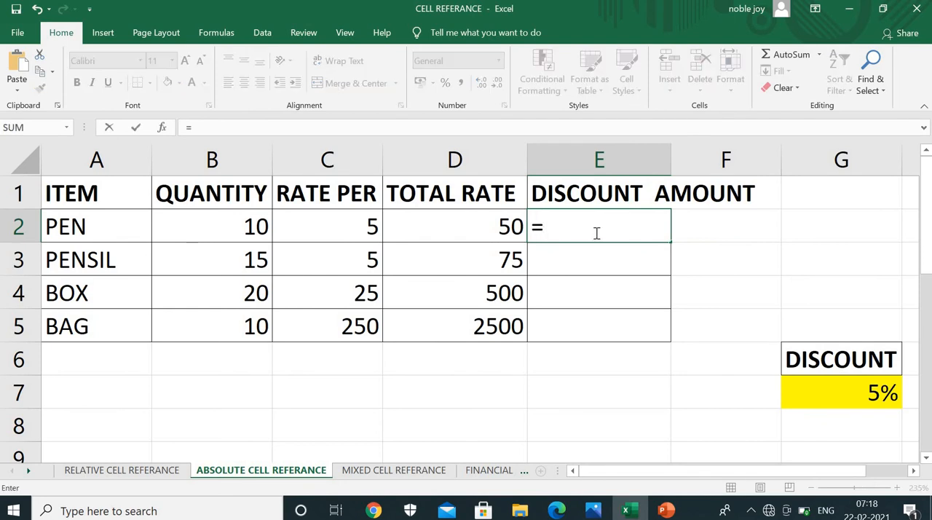
pyautogui.click(502, 231)
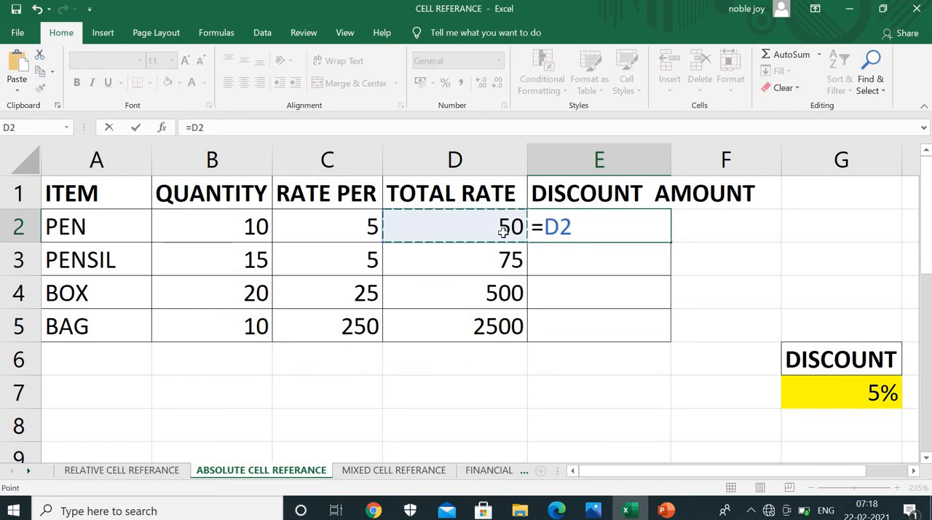
pyautogui.write('*')
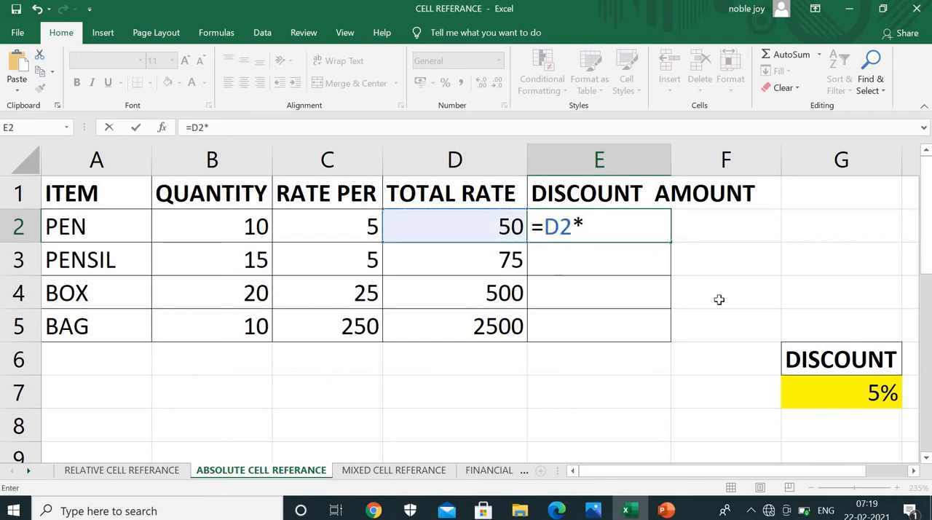
pyautogui.click(866, 394)
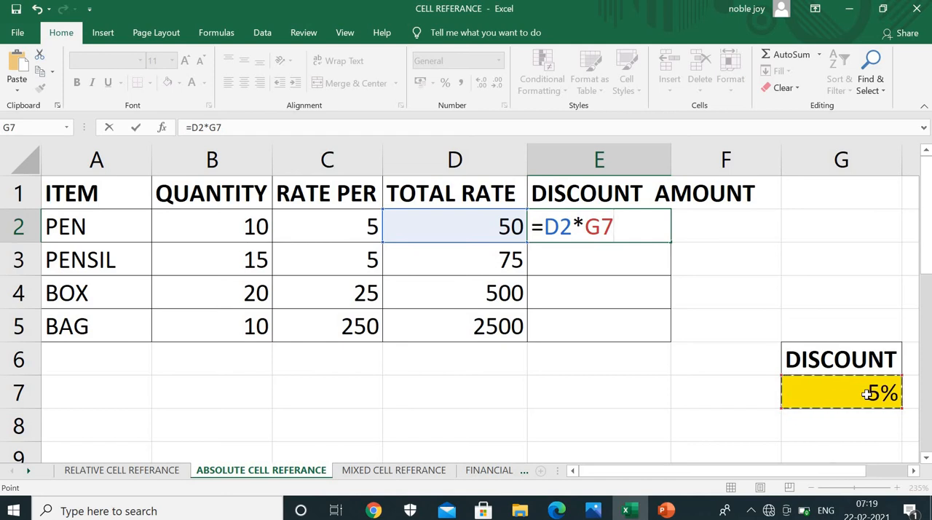
pyautogui.press('F4')
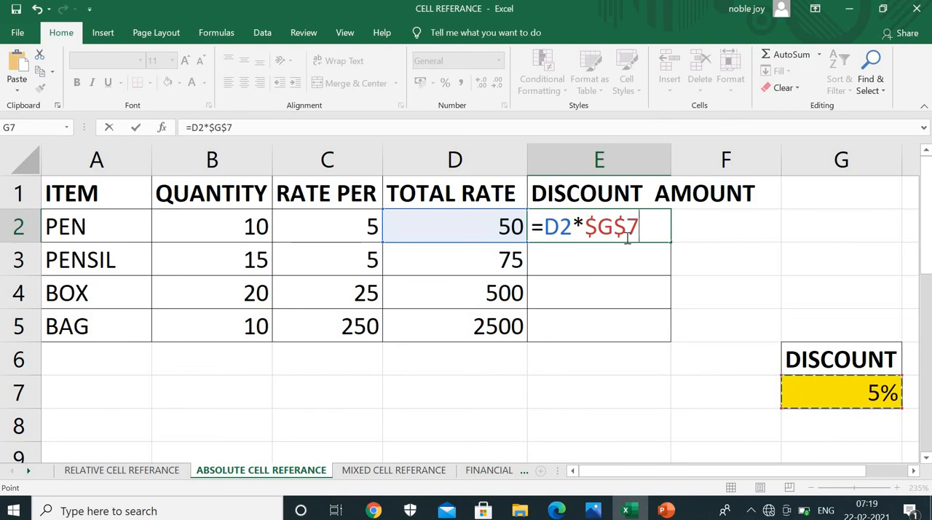
pyautogui.press('Return')
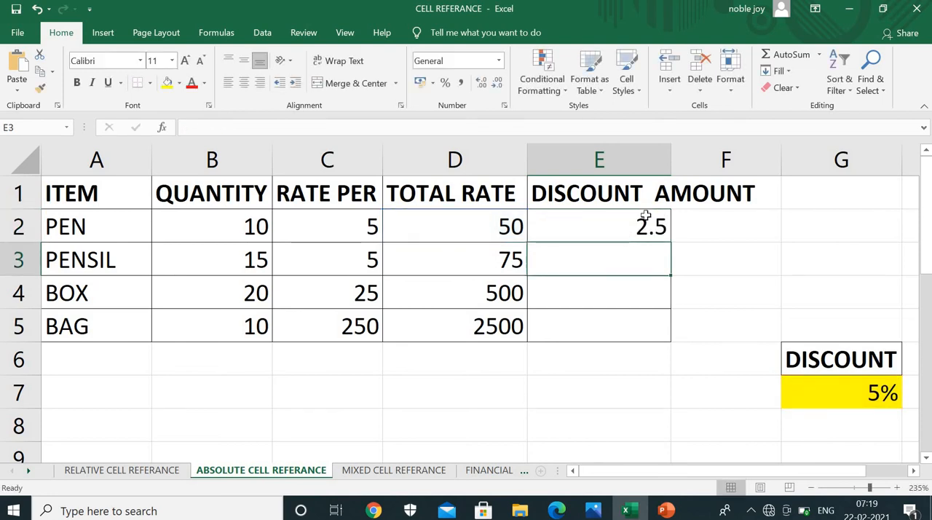
# Review the absolute reference in the E2 formula and fill the formula down the discount amount column
pyautogui.doubleClick(626, 222)
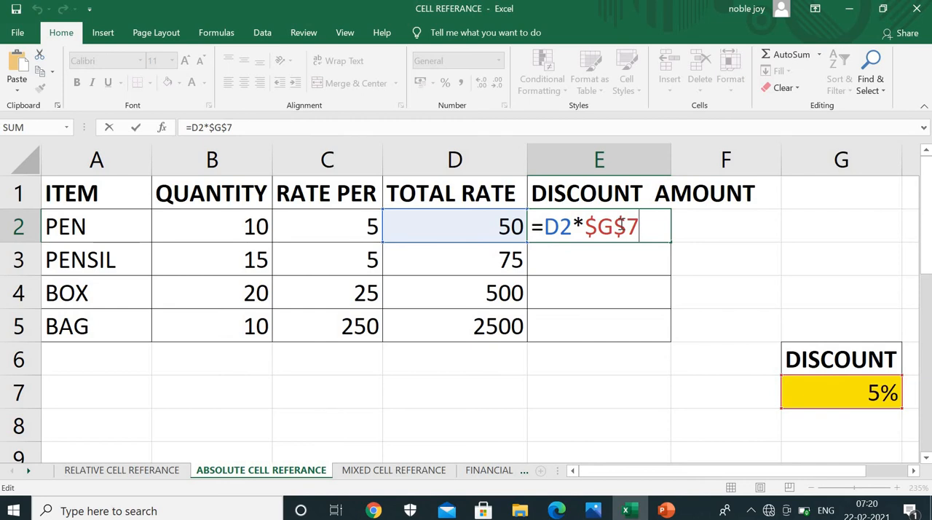
pyautogui.press('Return')
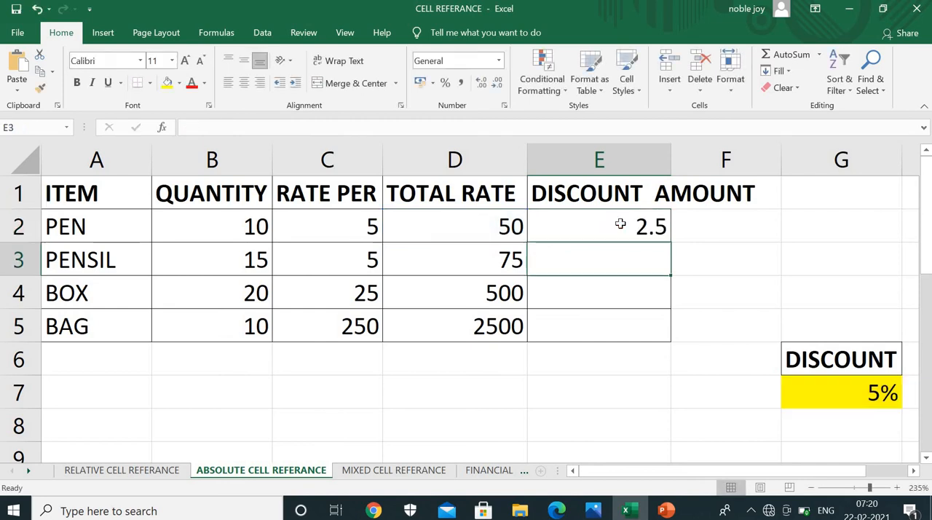
pyautogui.click(638, 229)
pyautogui.doubleClick(638, 229)
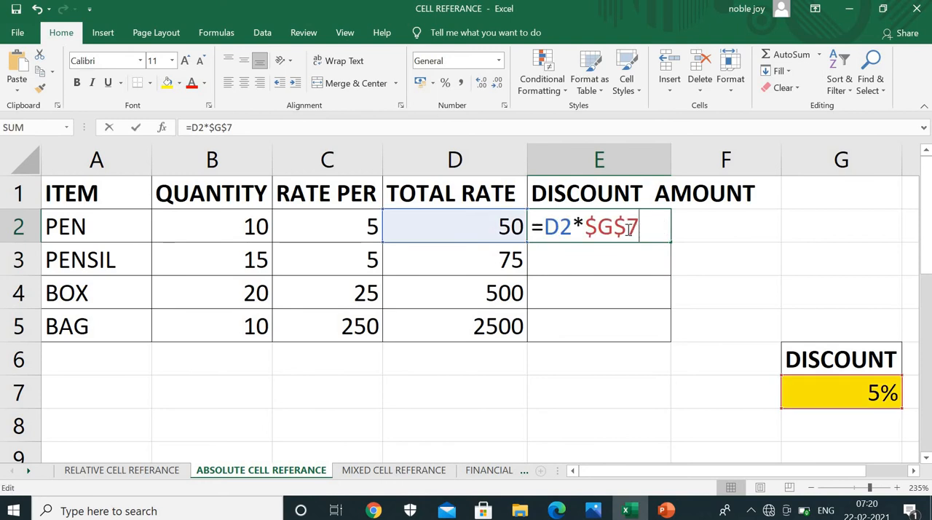
pyautogui.press('Return')
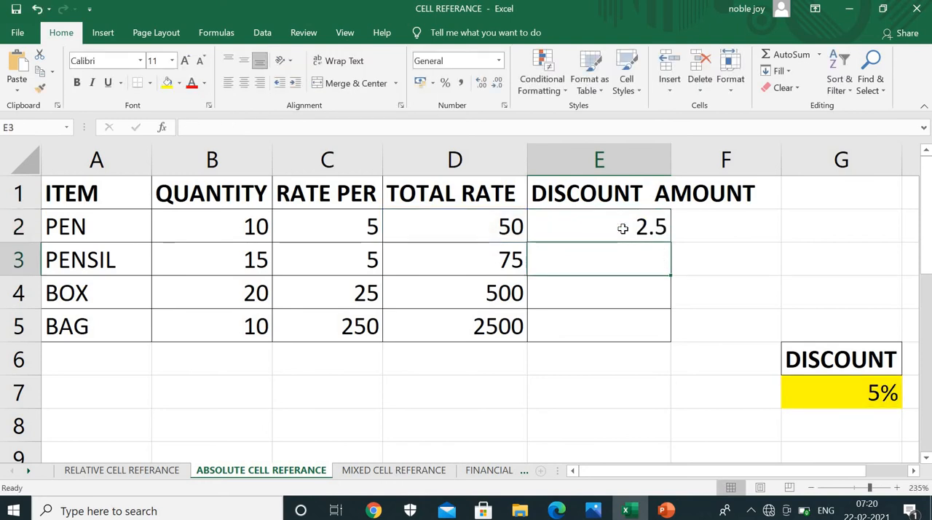
pyautogui.click(650, 232)
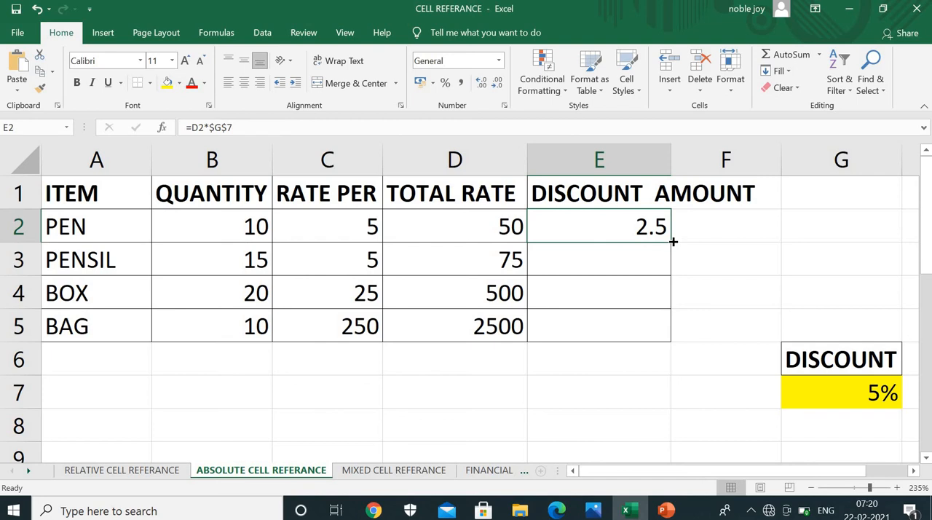
pyautogui.moveTo(672, 241); pyautogui.dragTo(657, 312)
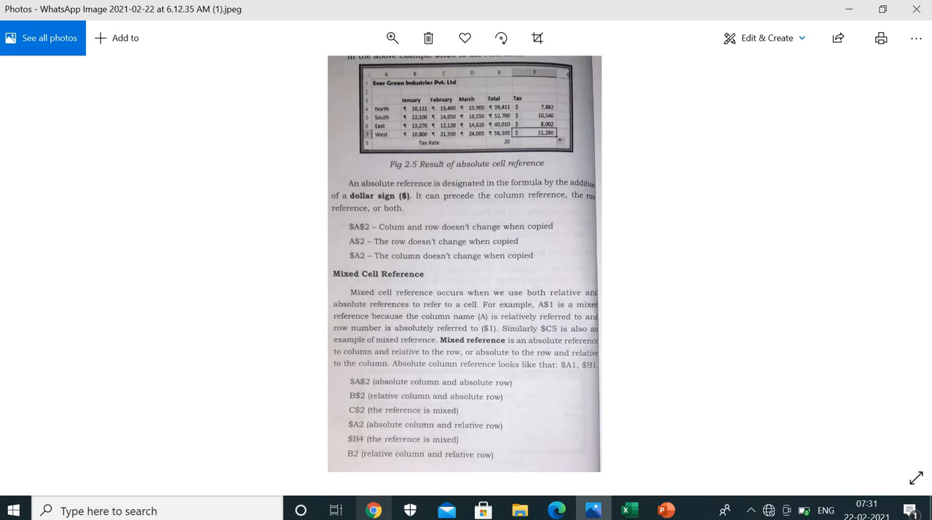
# Switch back to Excel, reference B1 in cell A1 and cycle it through $B$1, B$1, $B1 and back to B1
pyautogui.hotkey('alt', 'Tab')
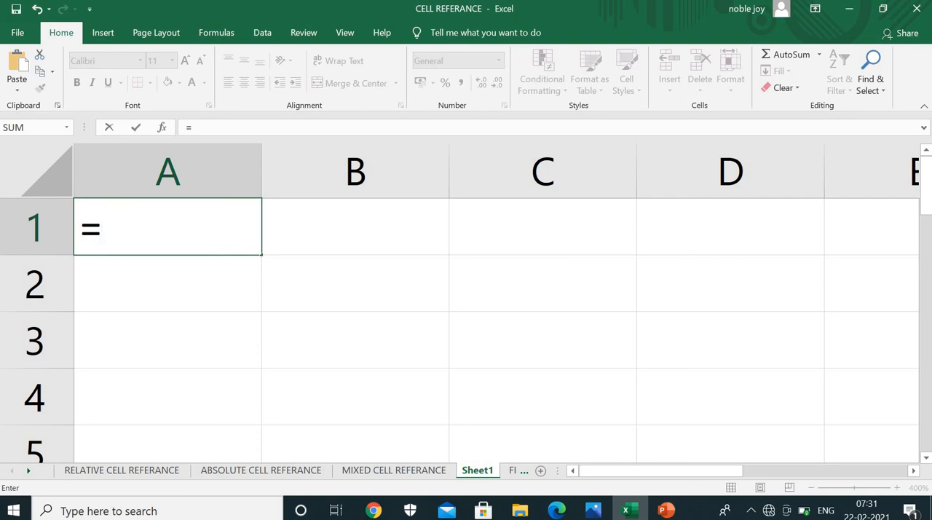
pyautogui.click(355, 227)
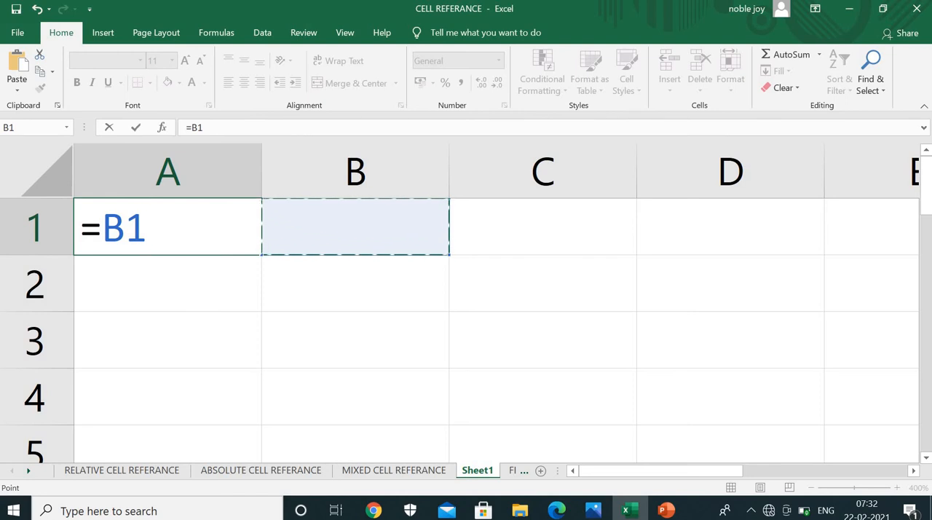
pyautogui.press('F4')
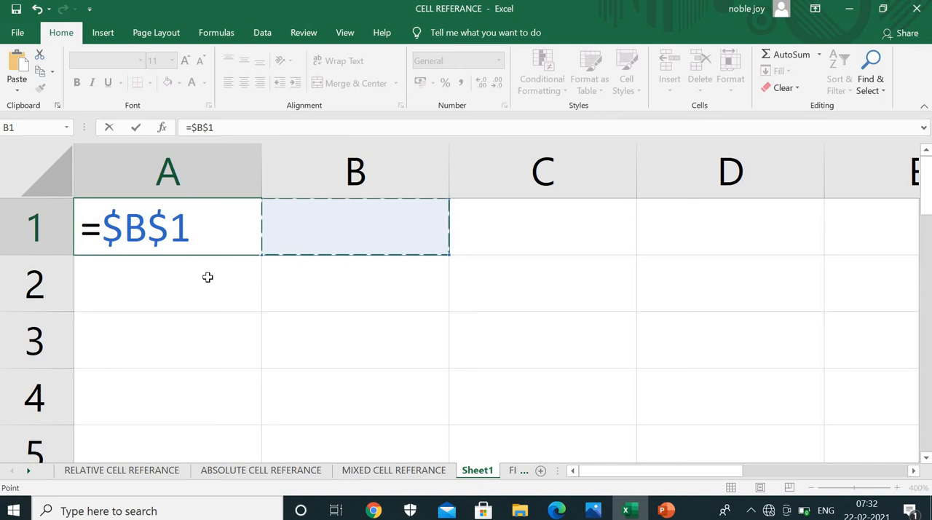
pyautogui.press('F4')
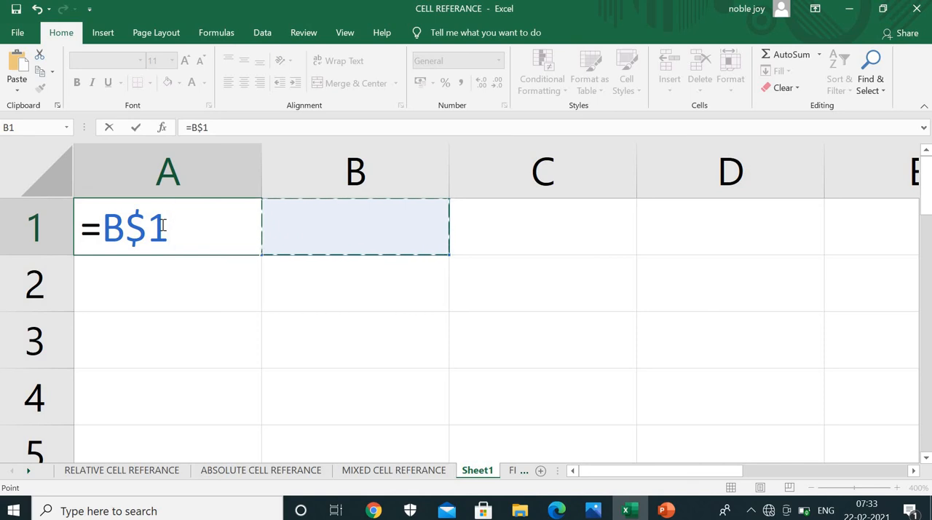
pyautogui.press('F4')
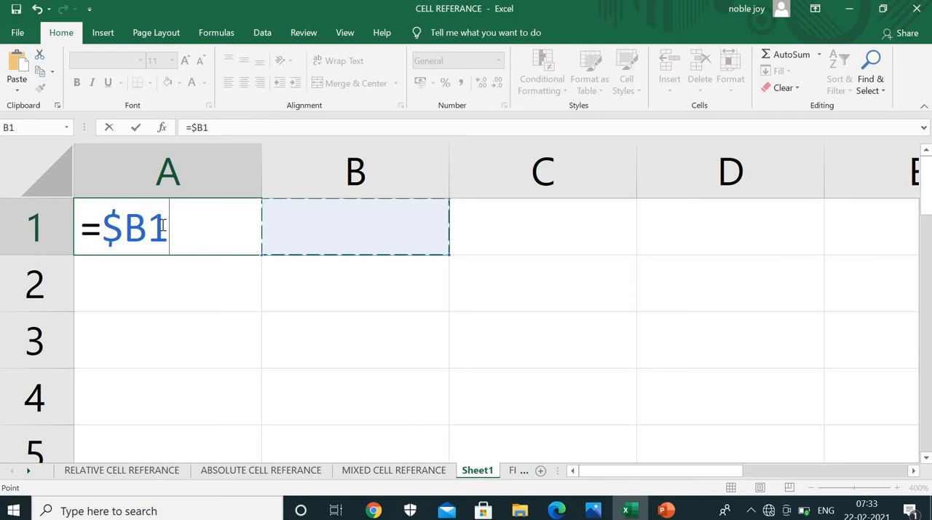
pyautogui.press('F4')
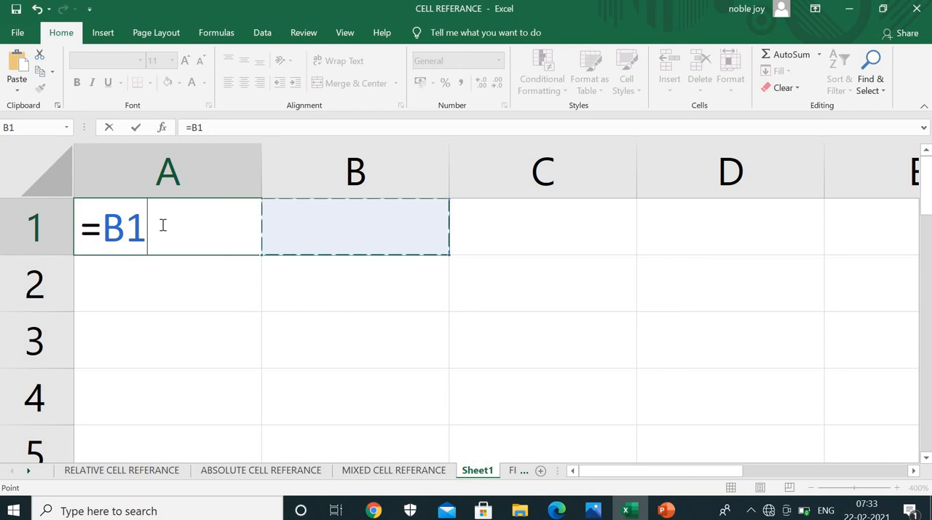
# Re-enter the A1 formula as =B1 and cycle its reference through $B$1 and B$1 to the column-locked $B1
pyautogui.press('BackSpace')
pyautogui.press('BackSpace')
pyautogui.press('BackSpace')
pyautogui.write('=')
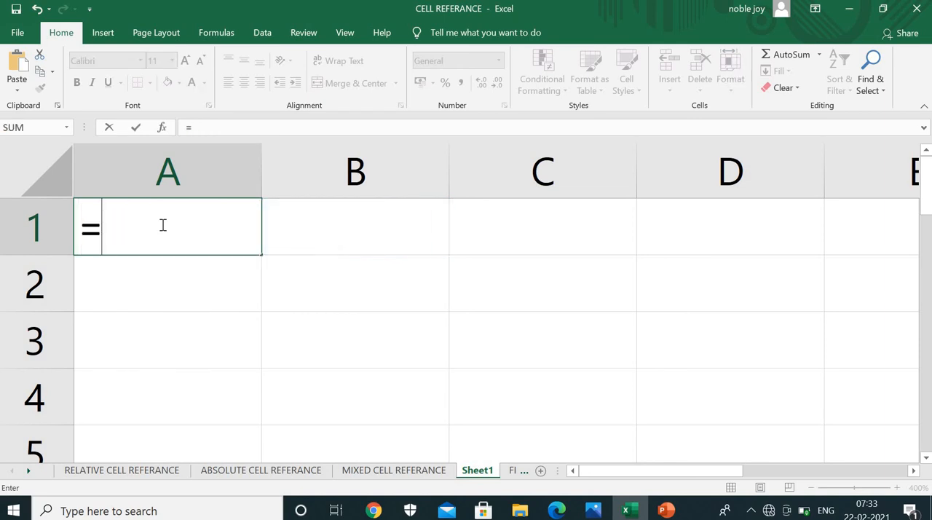
pyautogui.click(319, 226)
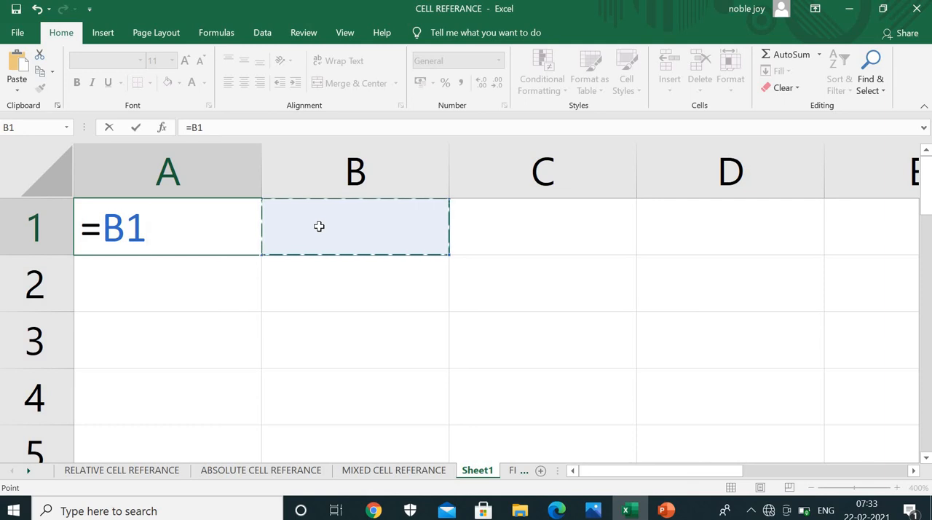
pyautogui.press('F4')
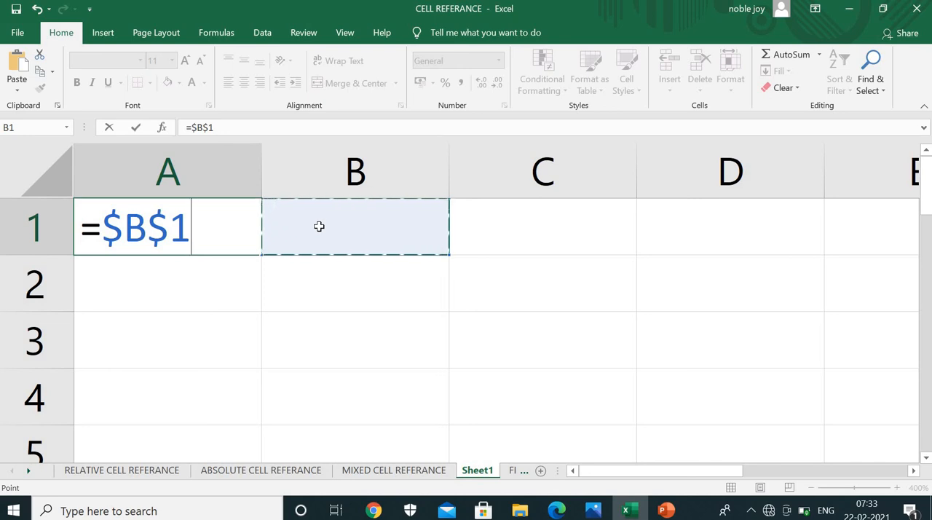
pyautogui.press('F4')
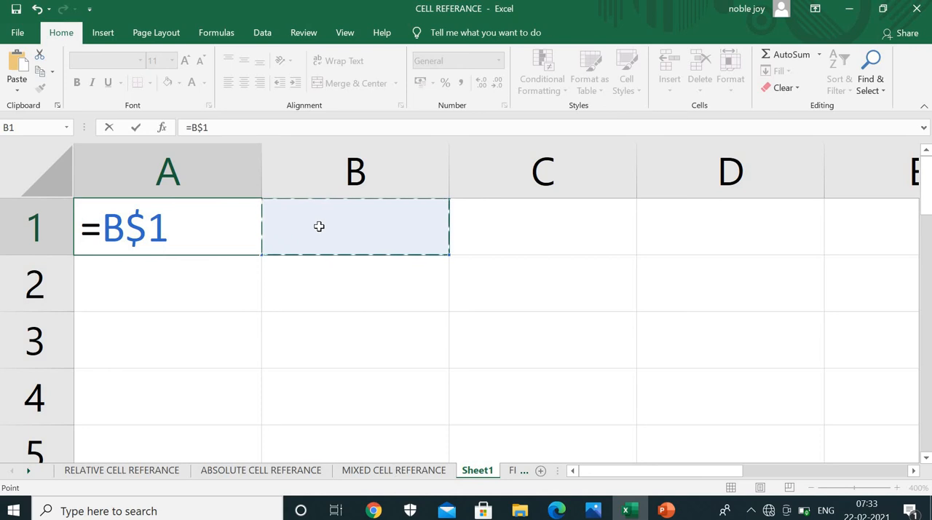
pyautogui.press('F4')
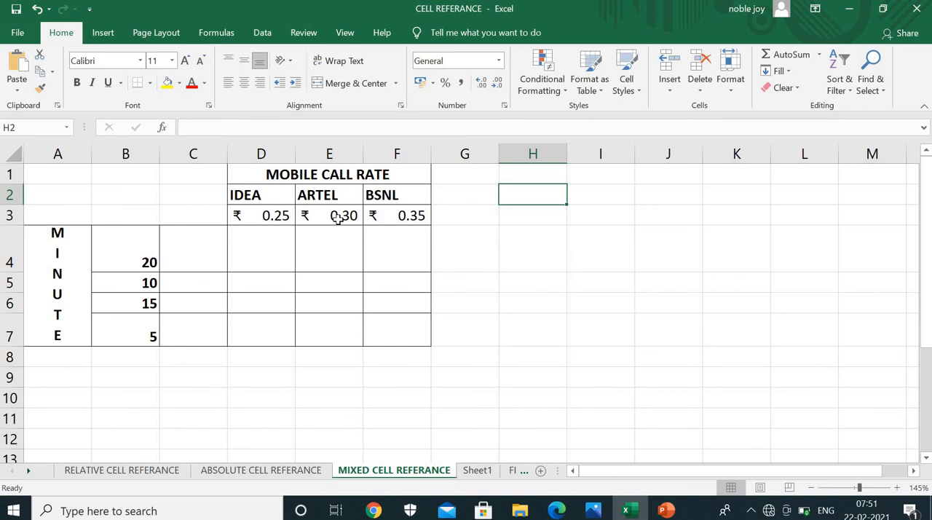
# Examine the minutes in B4:B7, the operator names in D2:F2 and their call rates in D3:F3
pyautogui.click(127, 263)
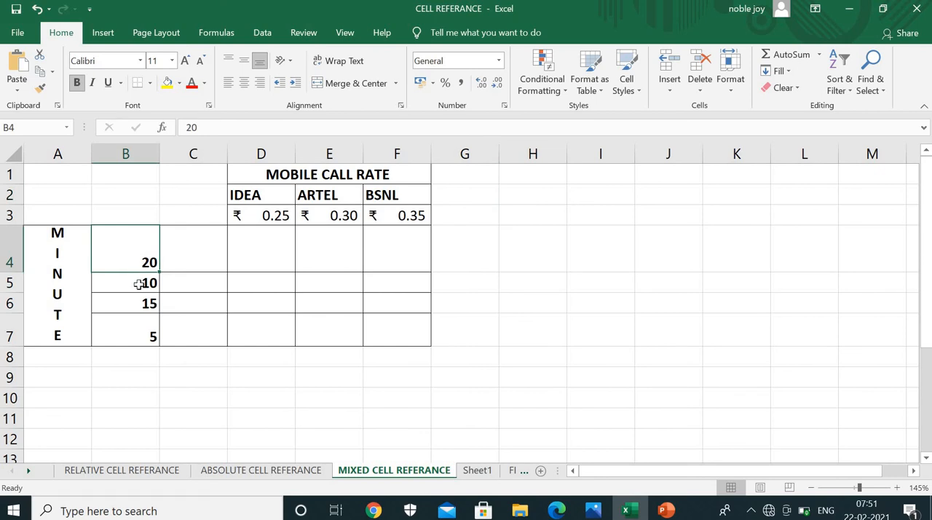
pyautogui.click(138, 284)
pyautogui.click(137, 299)
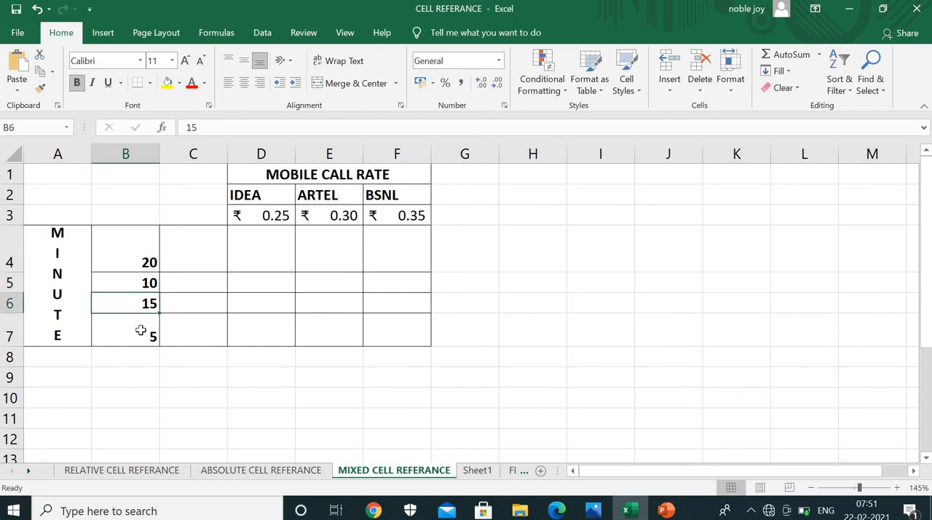
pyautogui.click(140, 330)
pyautogui.click(268, 191)
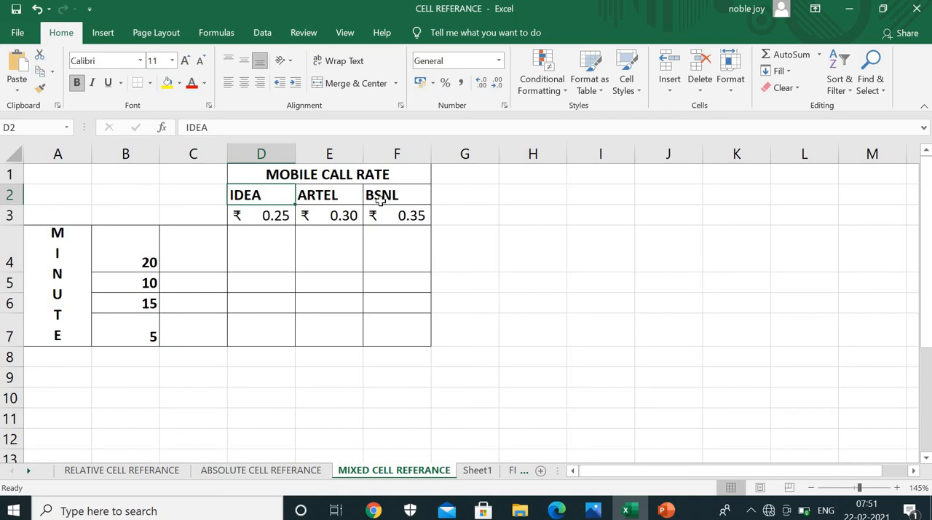
pyautogui.click(314, 195)
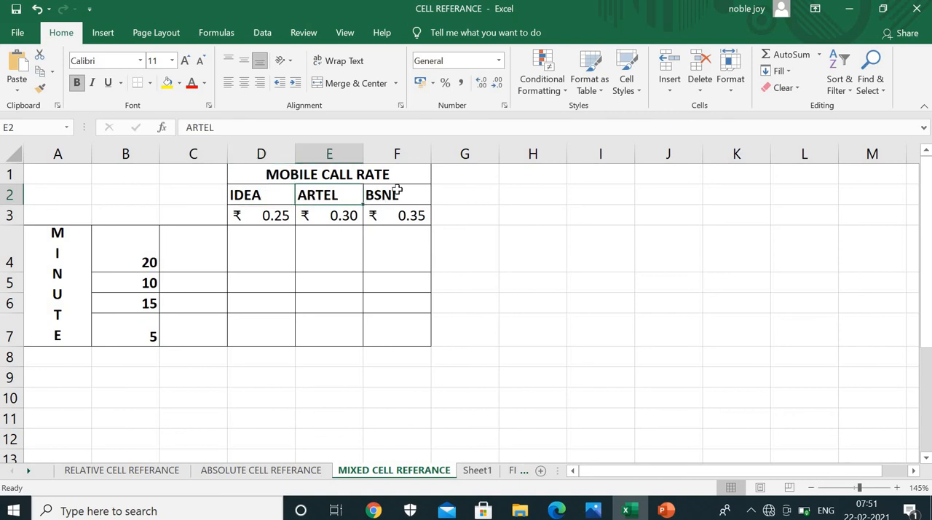
pyautogui.click(395, 188)
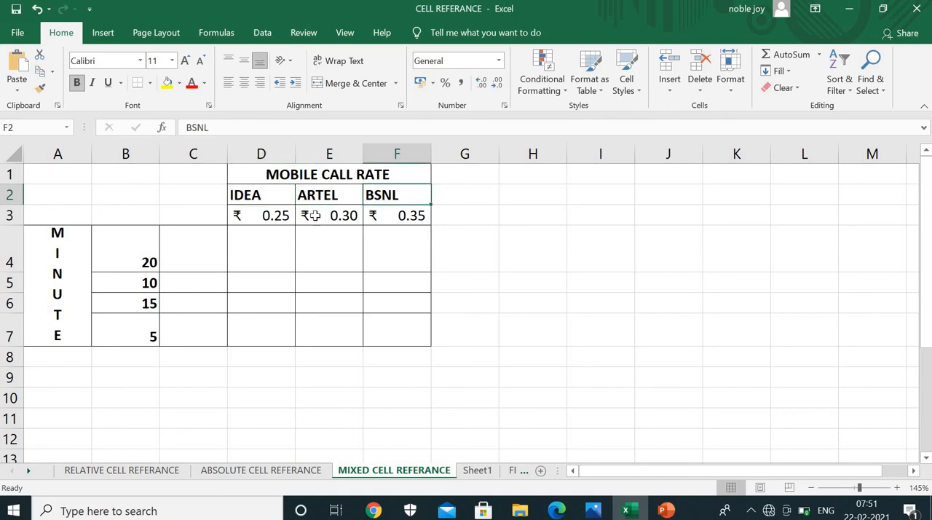
pyautogui.click(278, 217)
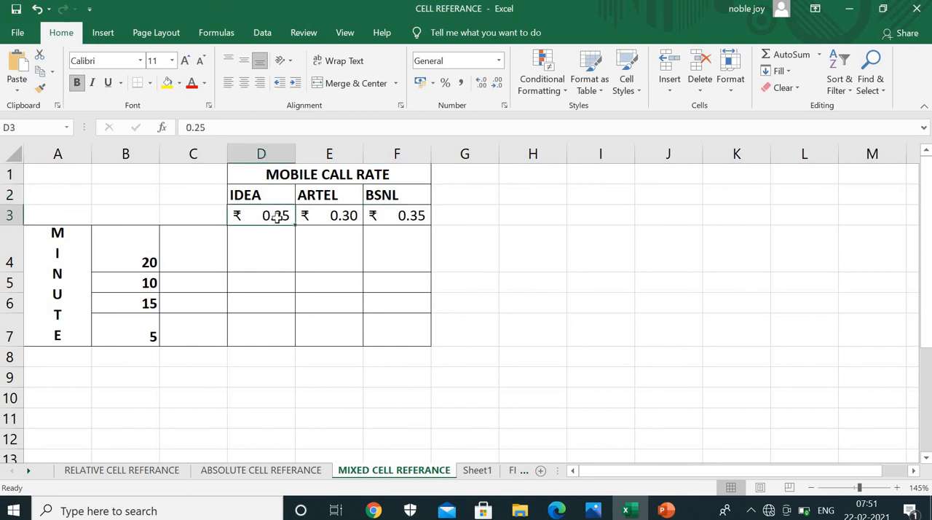
pyautogui.click(332, 217)
pyautogui.click(405, 217)
# Fill the empty call cost range D4:F7 with yellow
pyautogui.moveTo(270, 252); pyautogui.dragTo(375, 322)
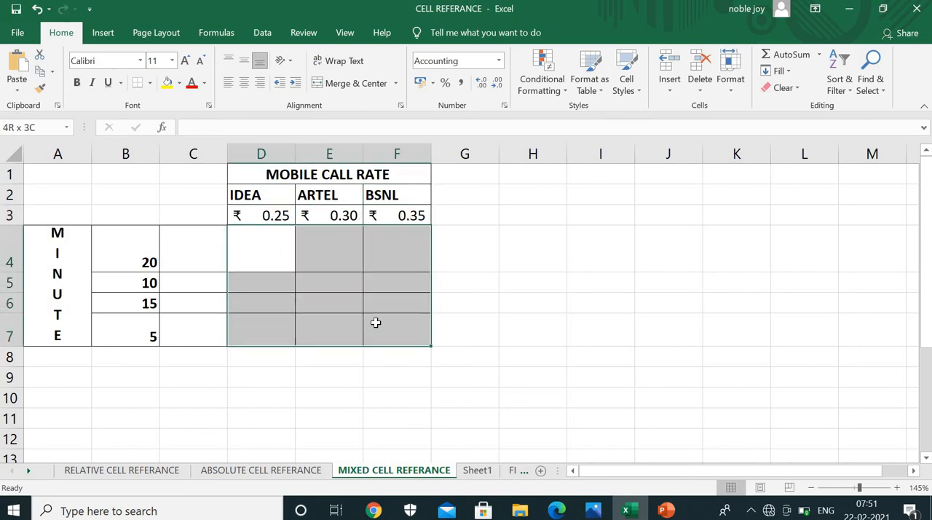
pyautogui.click(167, 84)
pyautogui.click(257, 255)
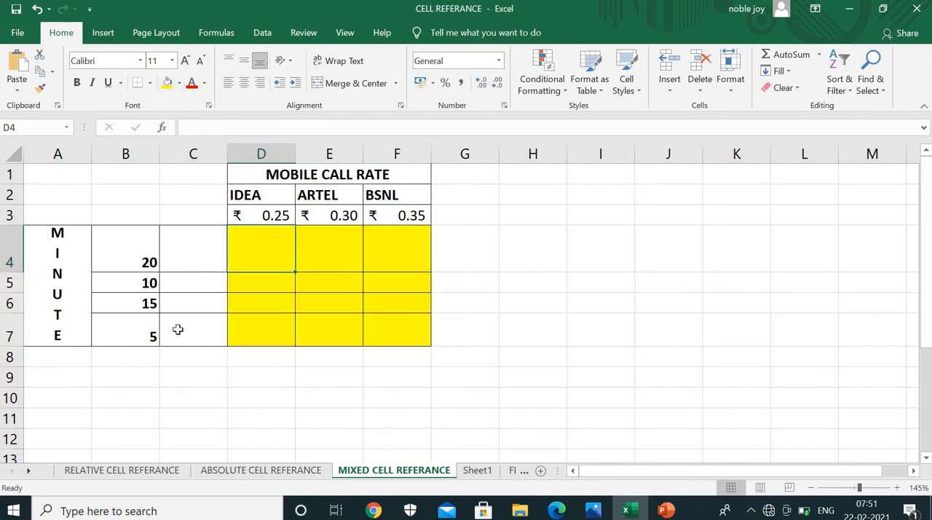
# Examine which minute cell and operator rate cell each yellow call cost cell needs, including D4, E4, F4 and F7
pyautogui.click(136, 252)
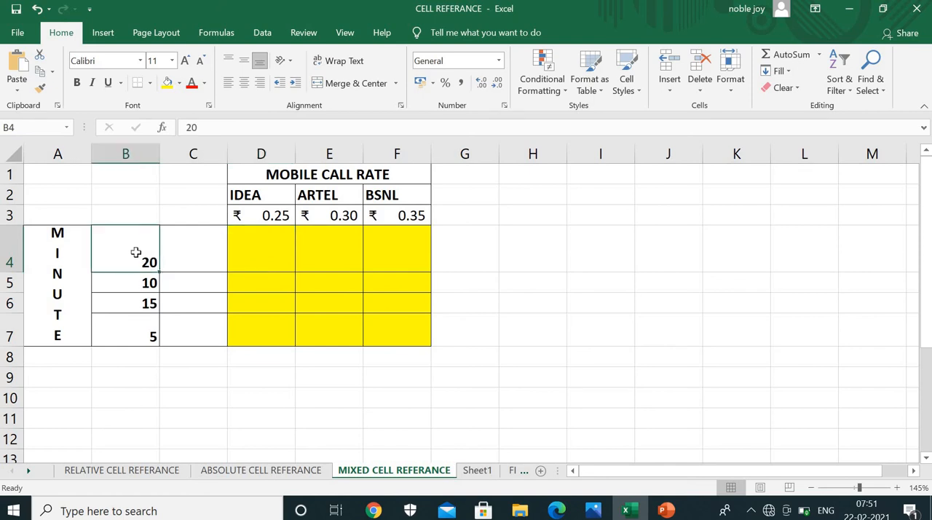
pyautogui.click(250, 215)
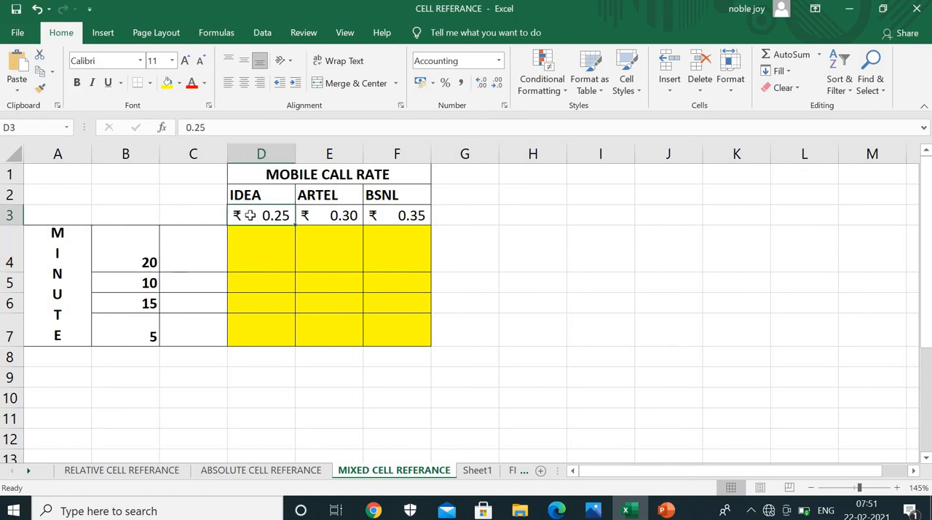
pyautogui.click(260, 255)
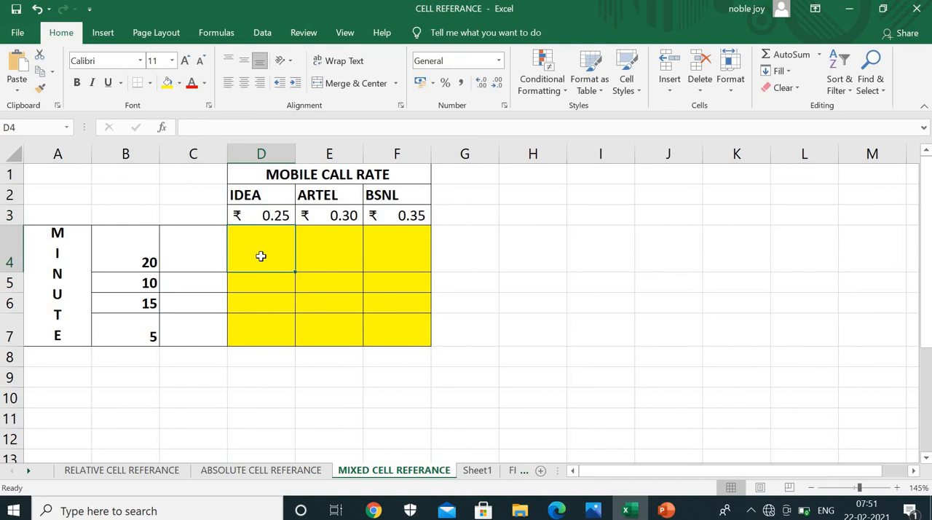
pyautogui.click(134, 259)
pyautogui.click(314, 252)
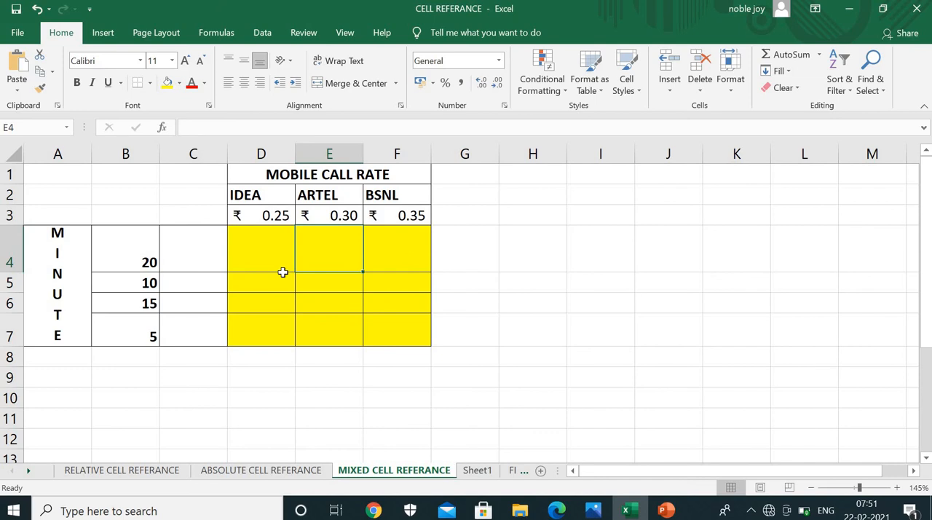
pyautogui.click(115, 249)
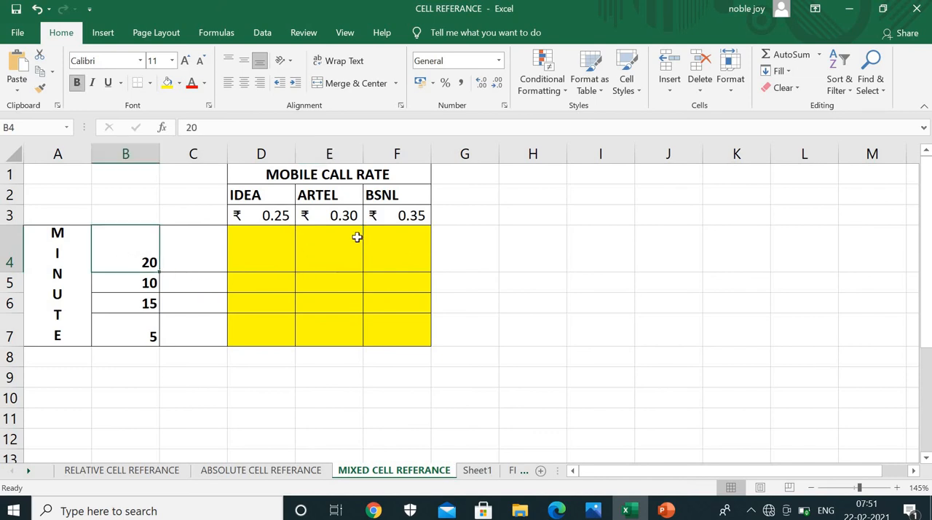
pyautogui.click(412, 248)
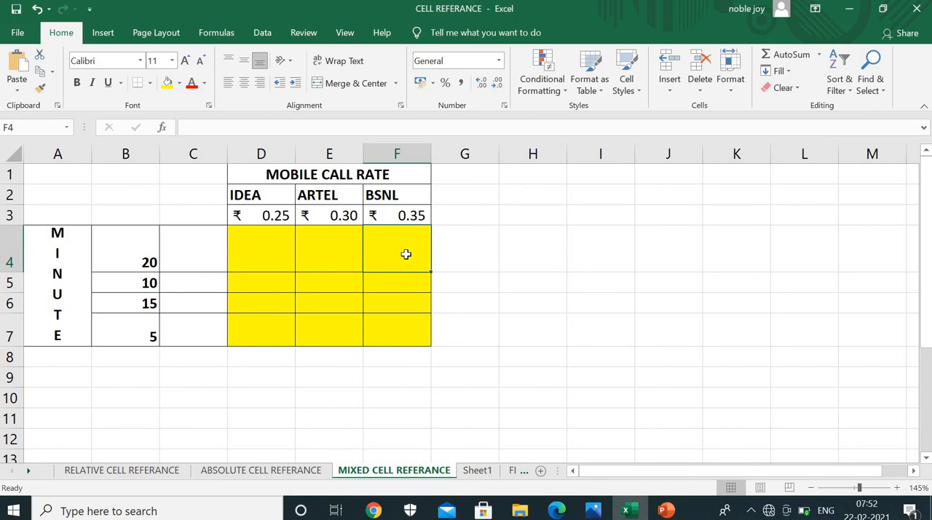
pyautogui.click(147, 338)
pyautogui.click(396, 328)
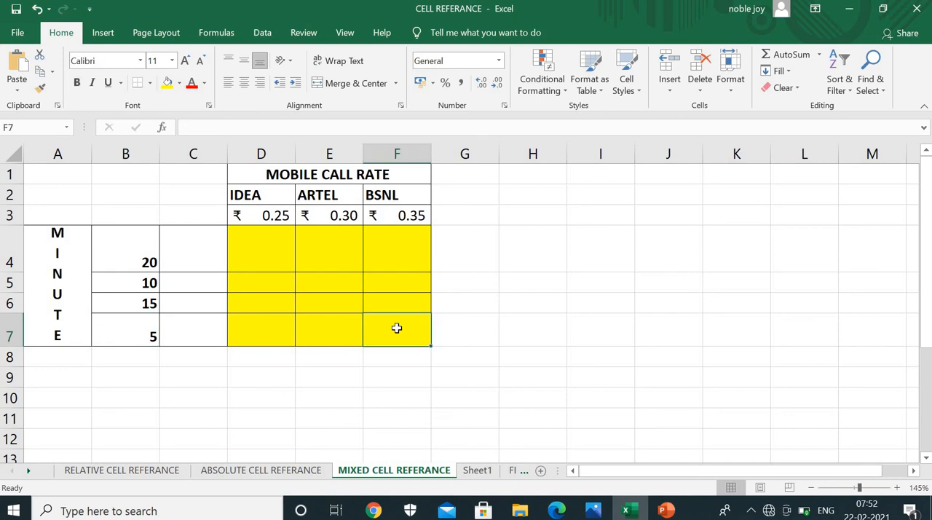
pyautogui.click(399, 215)
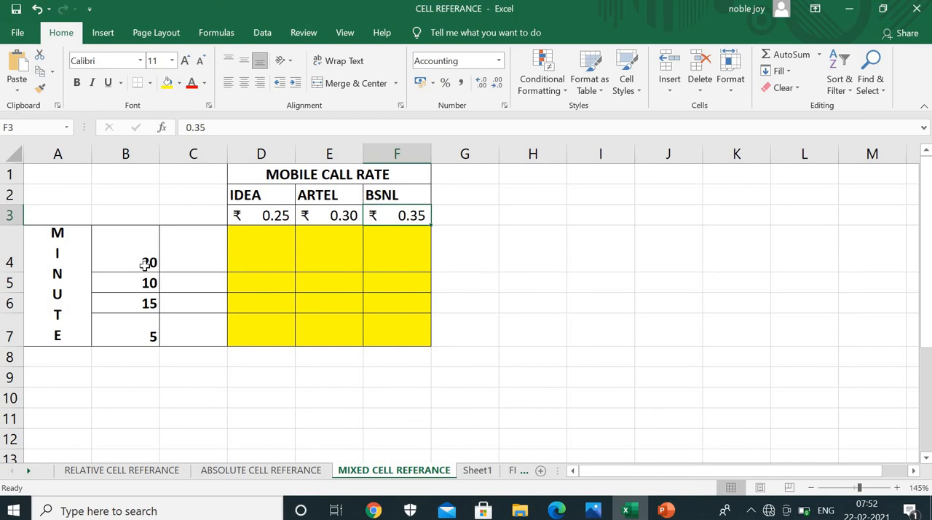
pyautogui.click(266, 250)
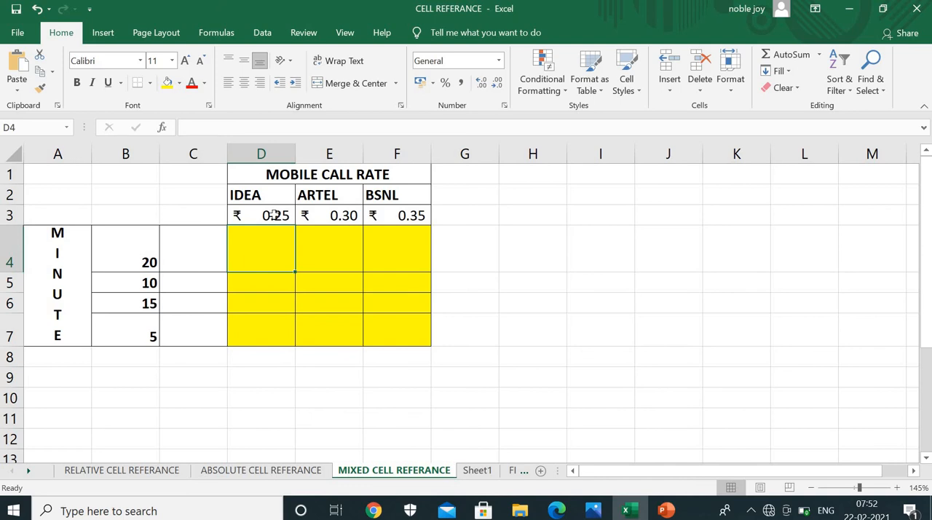
pyautogui.click(271, 214)
pyautogui.click(145, 258)
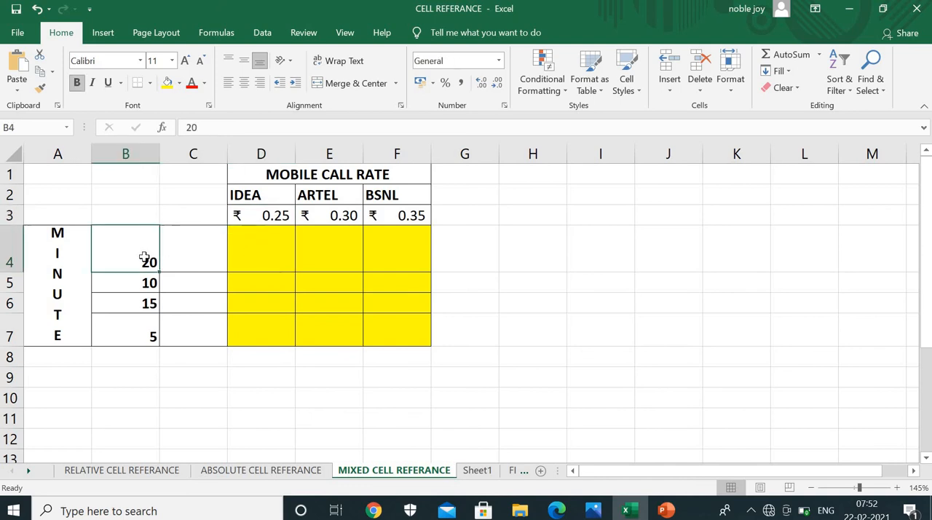
# Calculate the IDEA call cost for 20 minutes in D4 with the relative formula =B4*D3
pyautogui.click(268, 248)
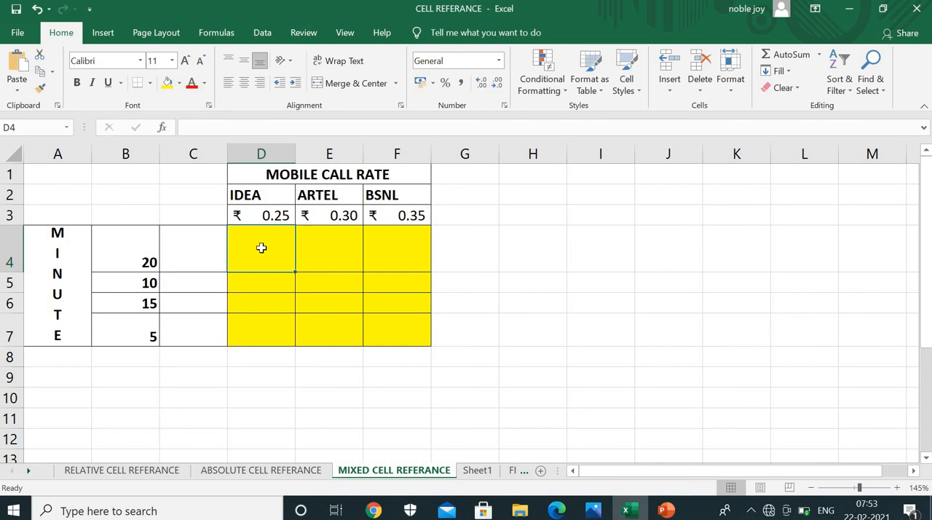
pyautogui.write('=')
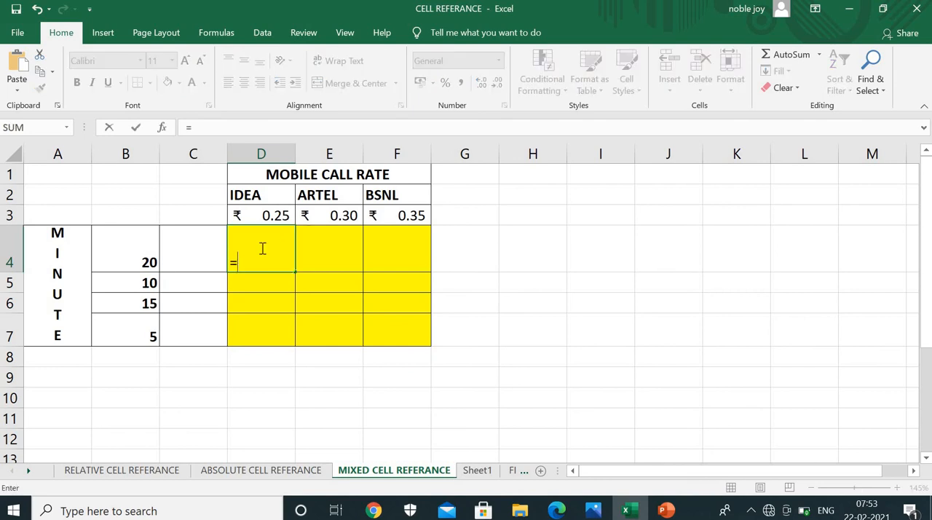
pyautogui.click(124, 262)
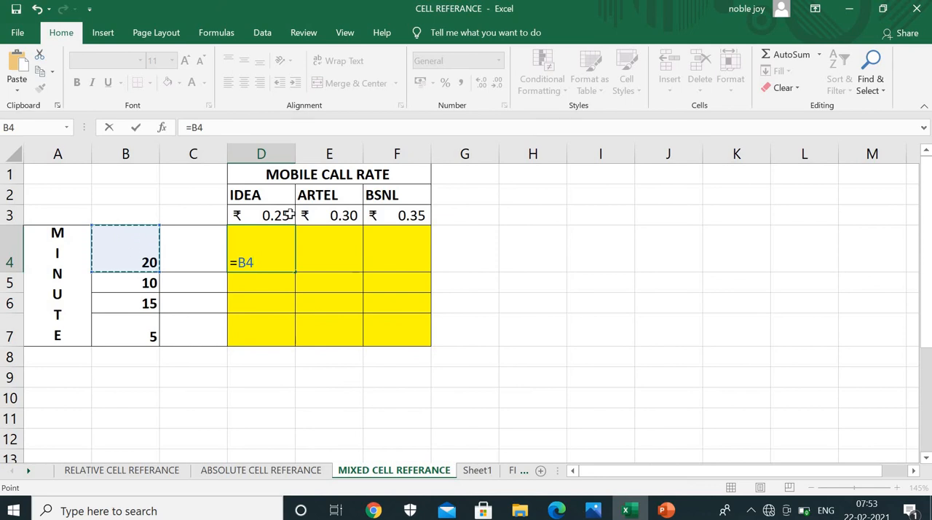
pyautogui.write('*')
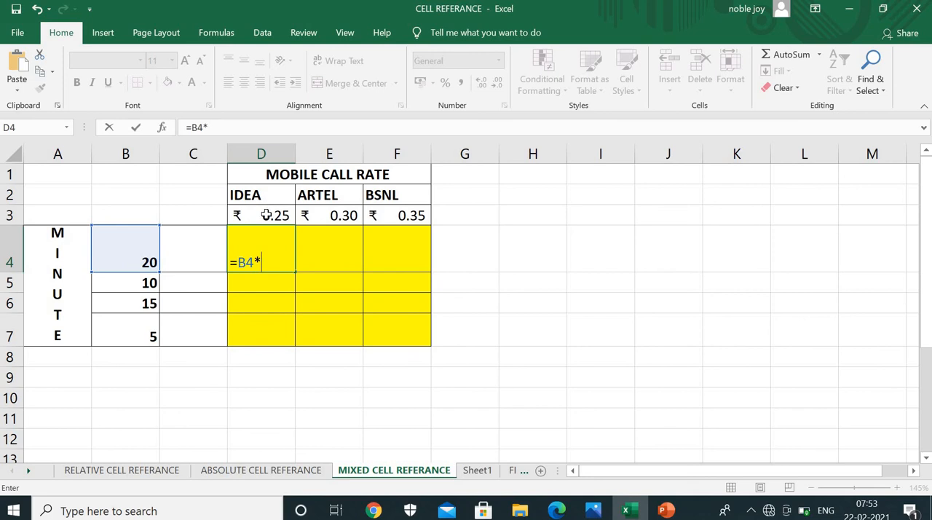
pyautogui.click(267, 214)
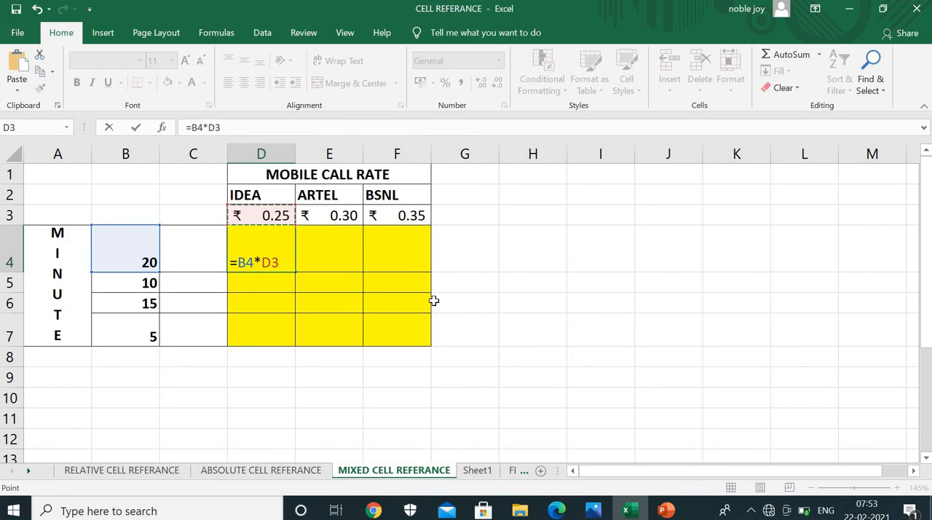
pyautogui.press('Return')
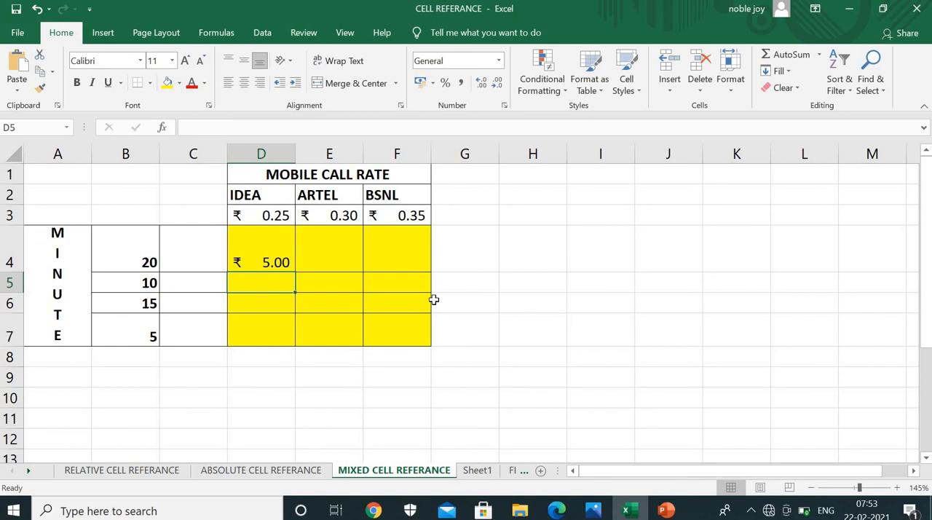
# Calculate the ARTEL call cost for 20 minutes in E4 with the relative formula =B4*E3
pyautogui.click(417, 330)
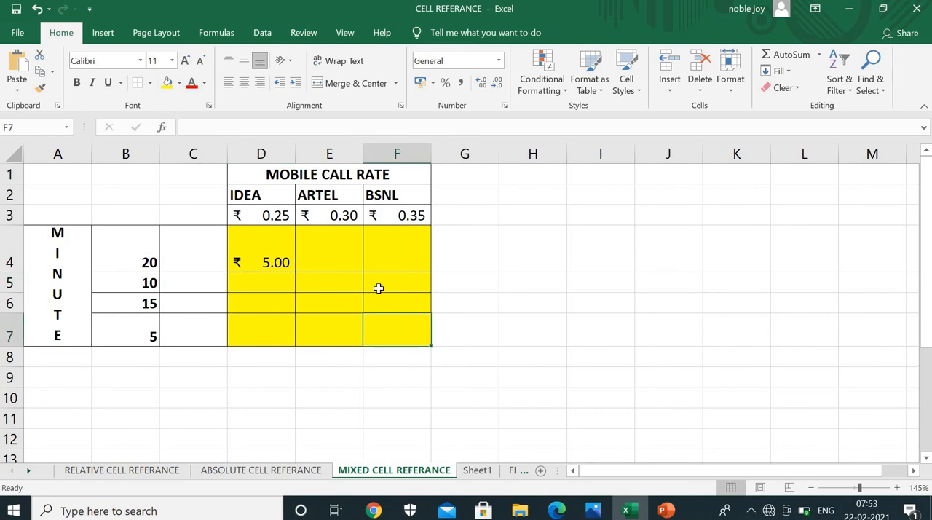
pyautogui.click(264, 244)
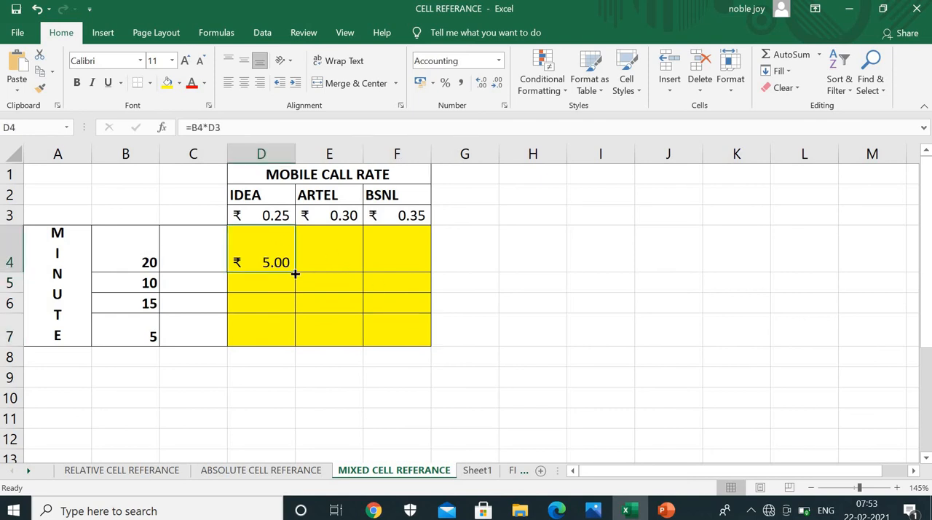
pyautogui.click(344, 260)
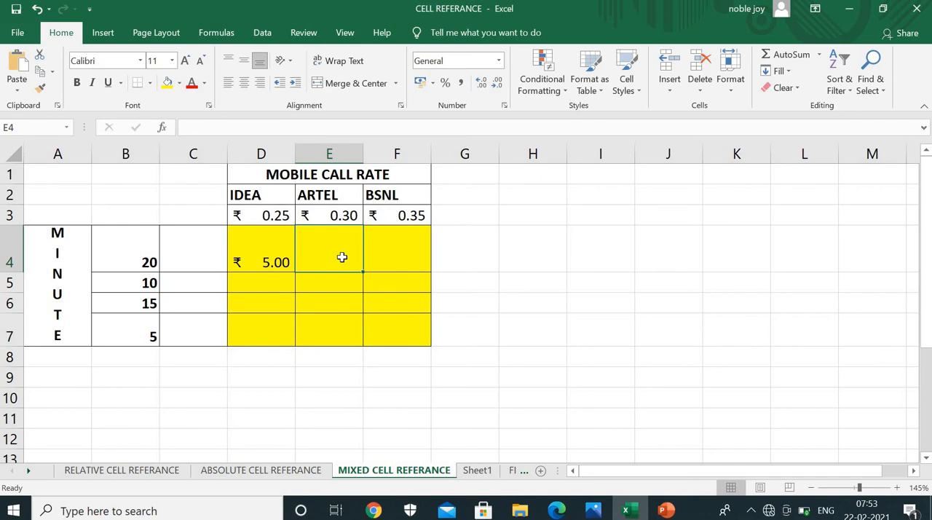
pyautogui.write('=')
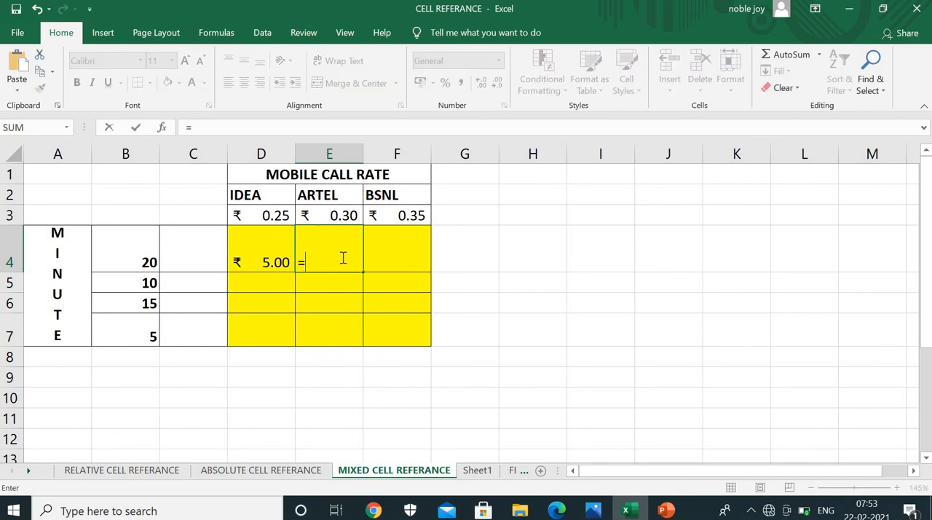
pyautogui.click(135, 258)
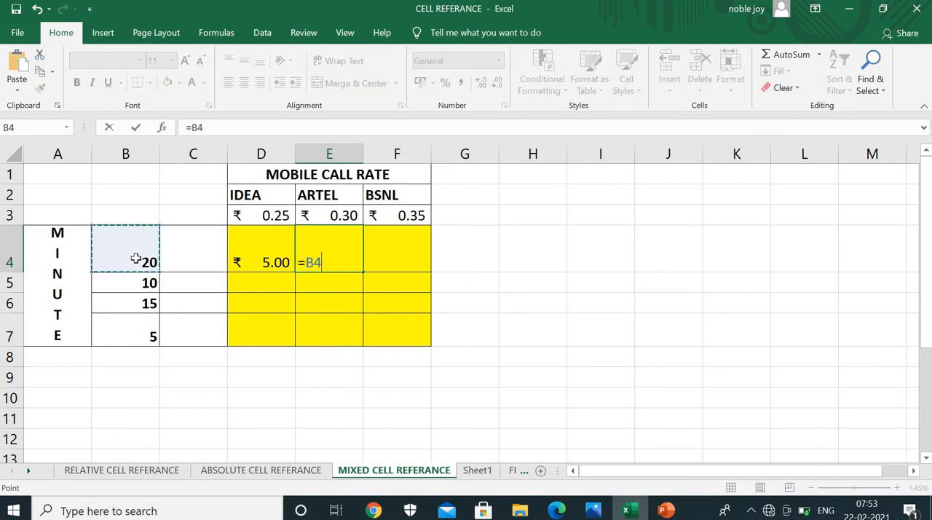
pyautogui.write('*')
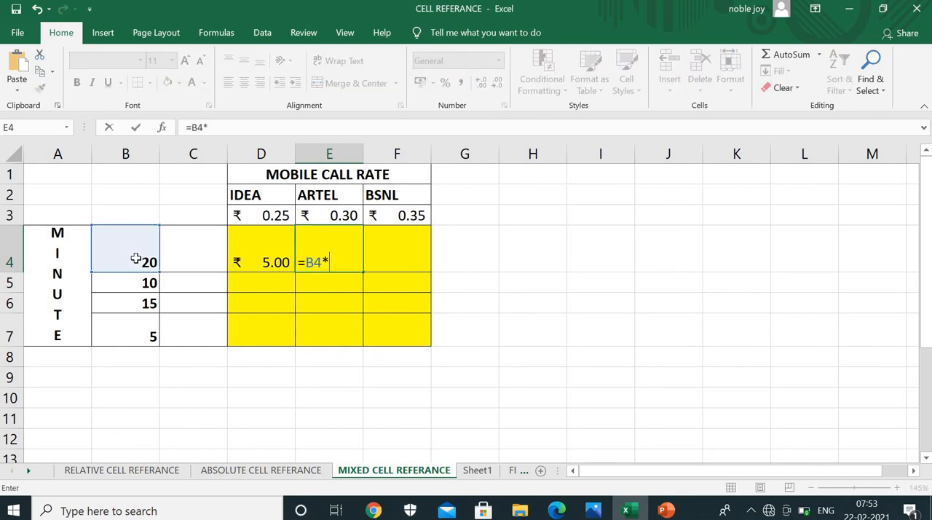
pyautogui.click(321, 216)
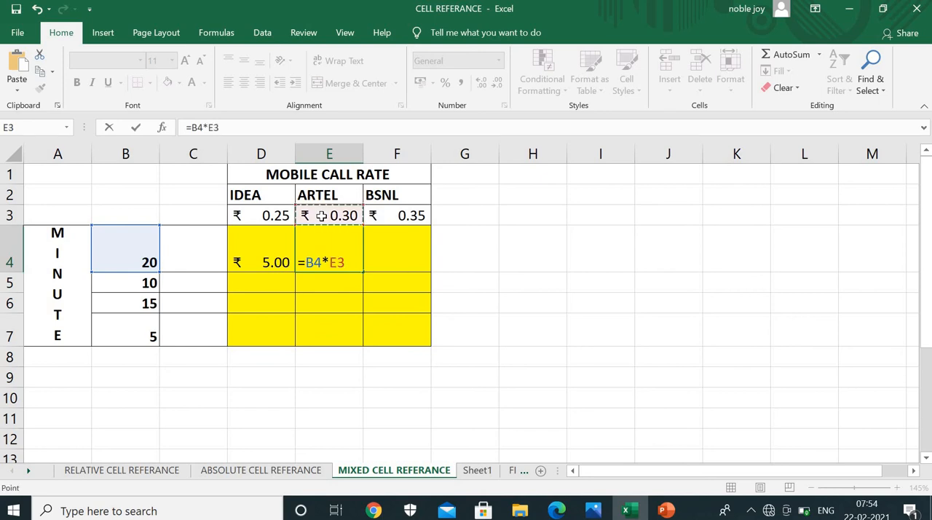
pyautogui.press('Return')
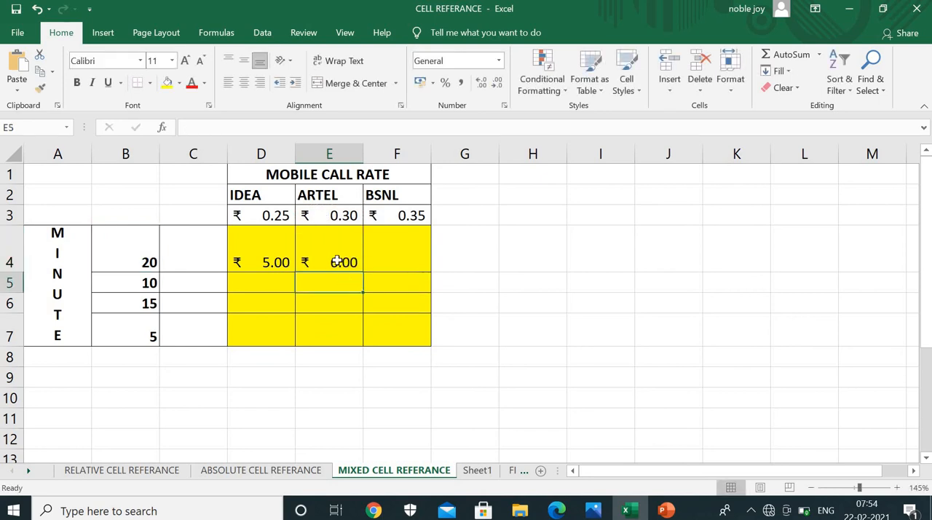
pyautogui.click(342, 260)
# Calculate the BSNL call cost for 20 minutes in F4 with the relative formula =B4*F3
pyautogui.click(421, 247)
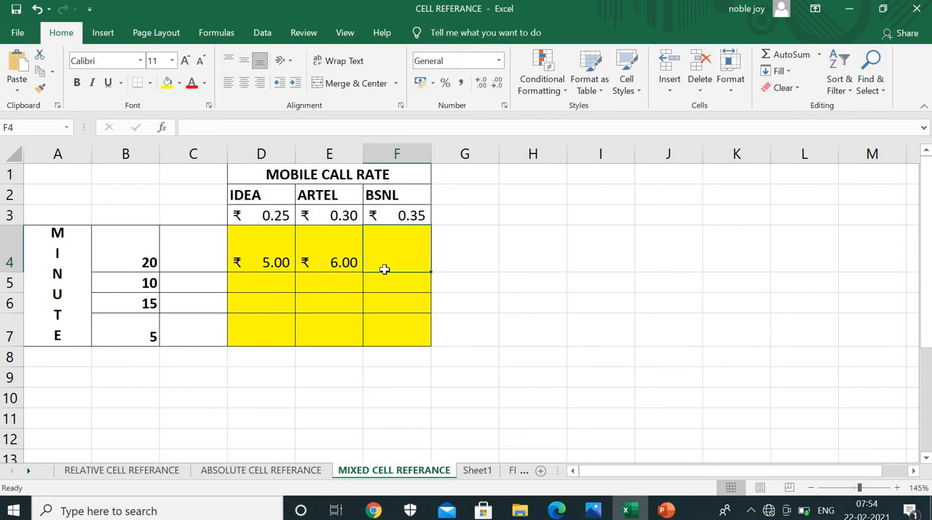
pyautogui.write('=')
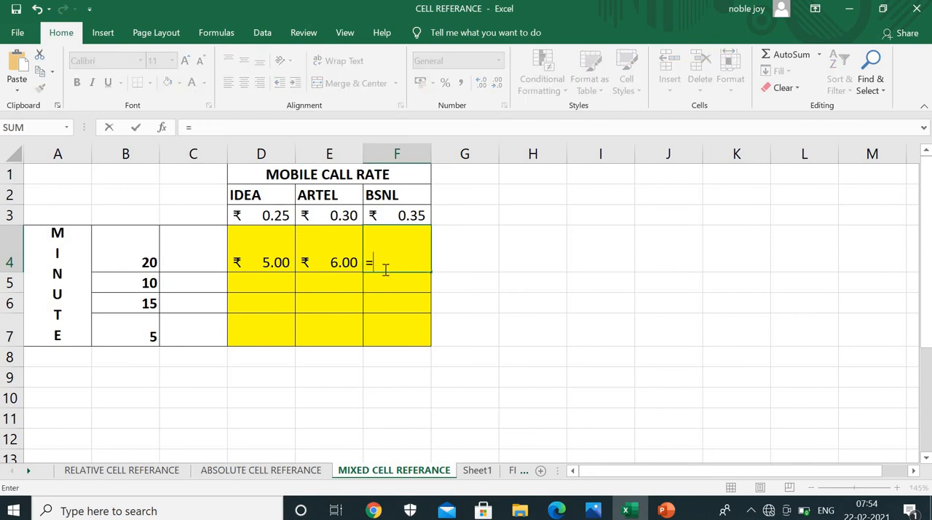
pyautogui.click(133, 248)
pyautogui.write('*')
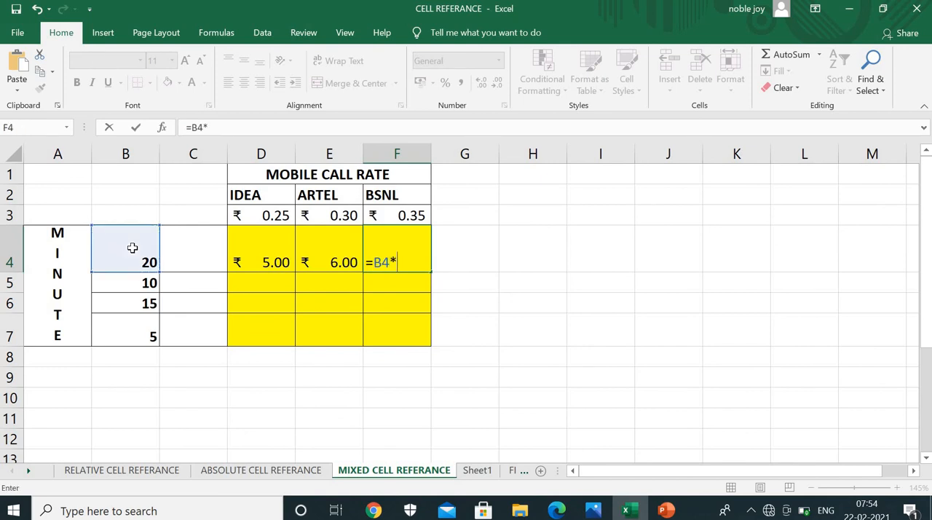
pyautogui.click(396, 214)
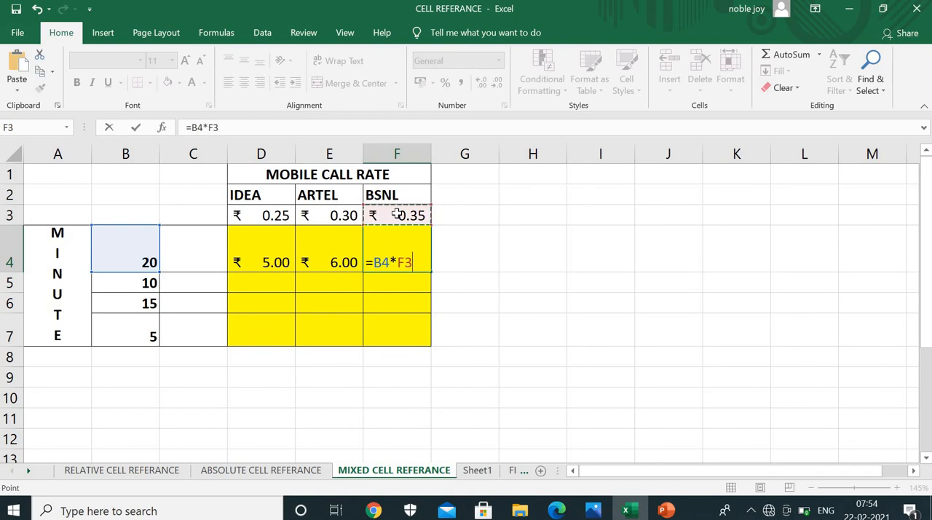
pyautogui.press('Return')
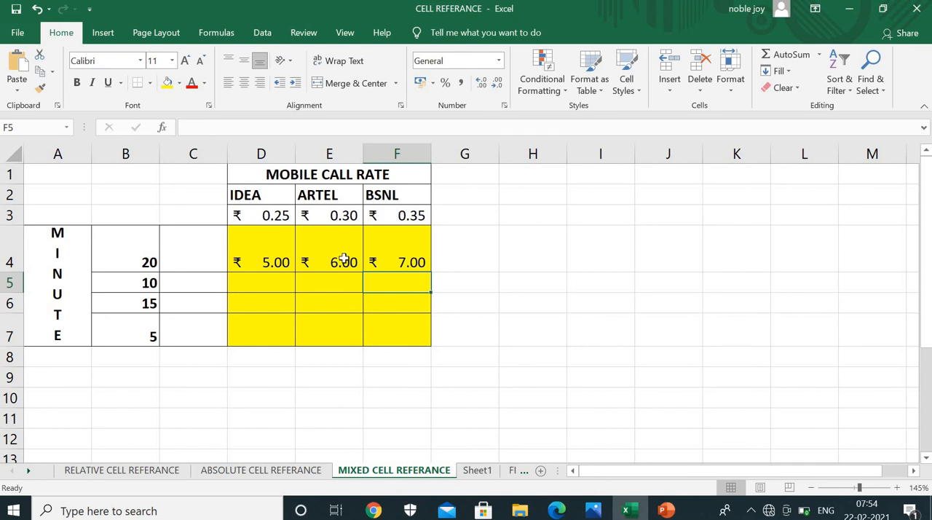
# Clear the relative call cost formulas from E4:F4 and D4, keeping the yellow fill
pyautogui.moveTo(343, 259); pyautogui.dragTo(402, 264)
pyautogui.press('Delete')
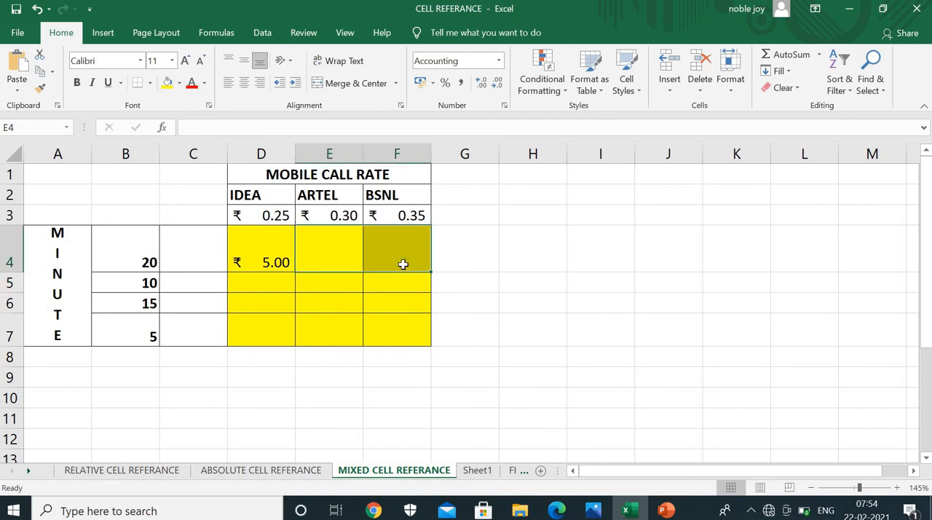
pyautogui.click(281, 254)
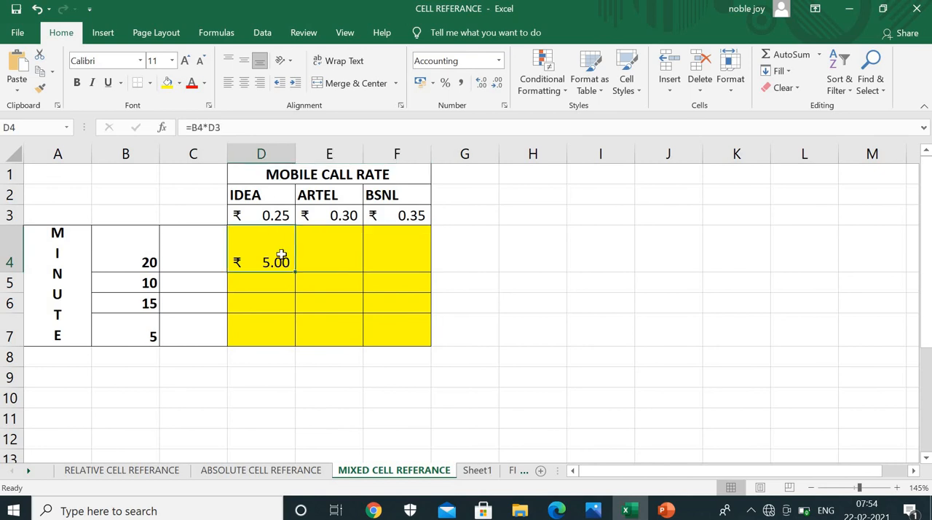
pyautogui.press('Delete')
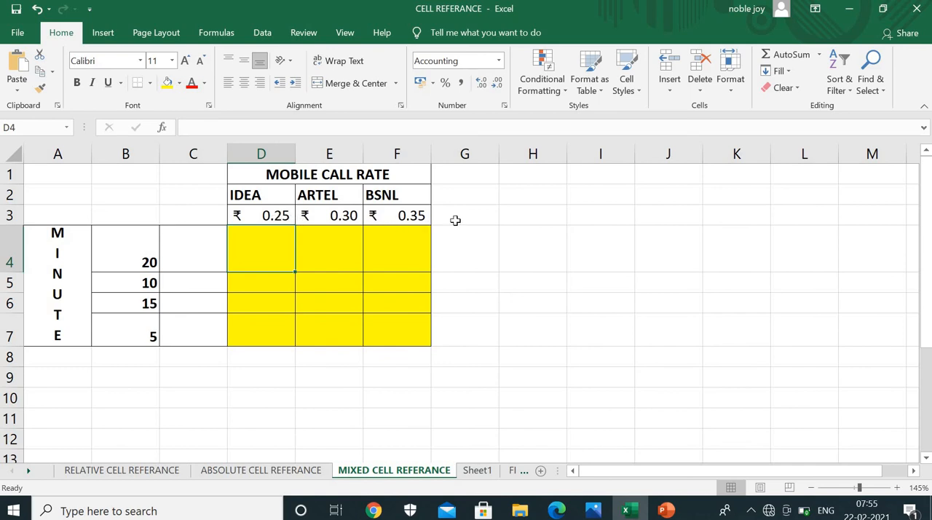
# Fill the whole of row 3, which holds the operators' call rates, with red
pyautogui.click(10, 215)
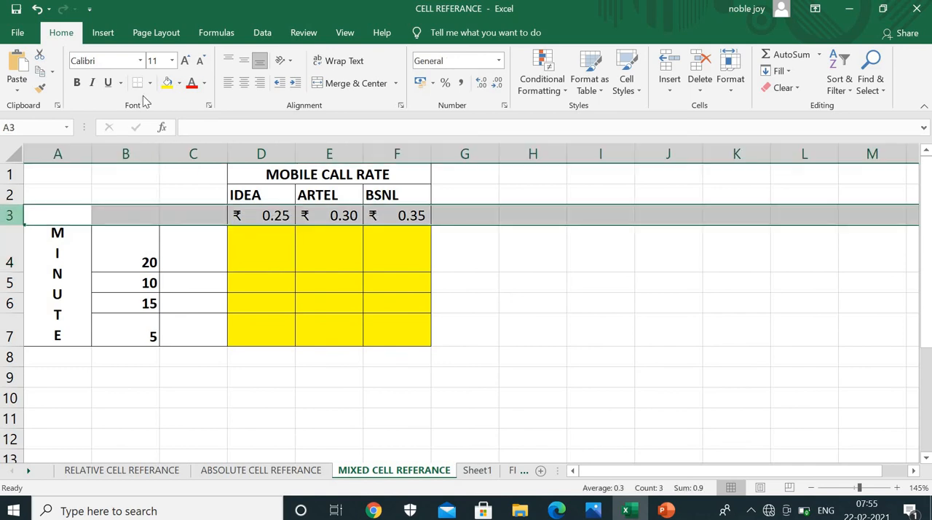
pyautogui.click(179, 82)
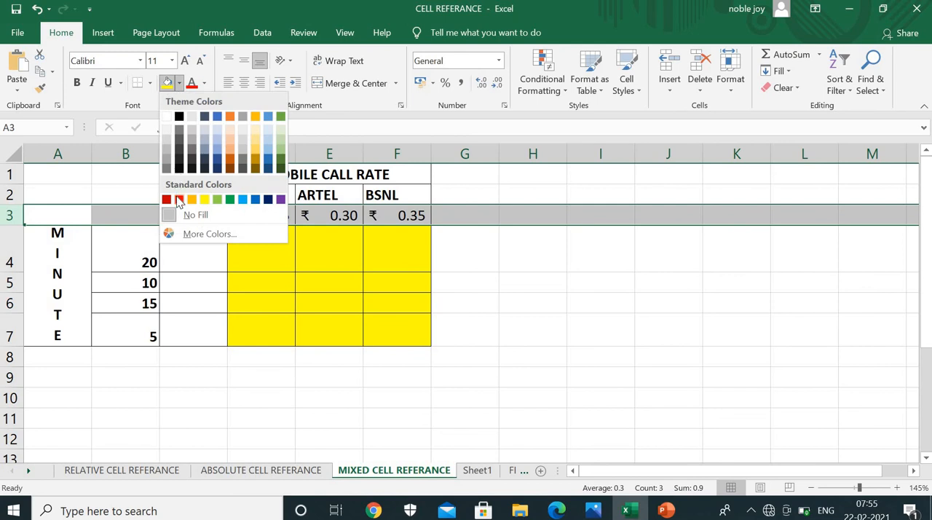
pyautogui.click(179, 199)
pyautogui.click(483, 266)
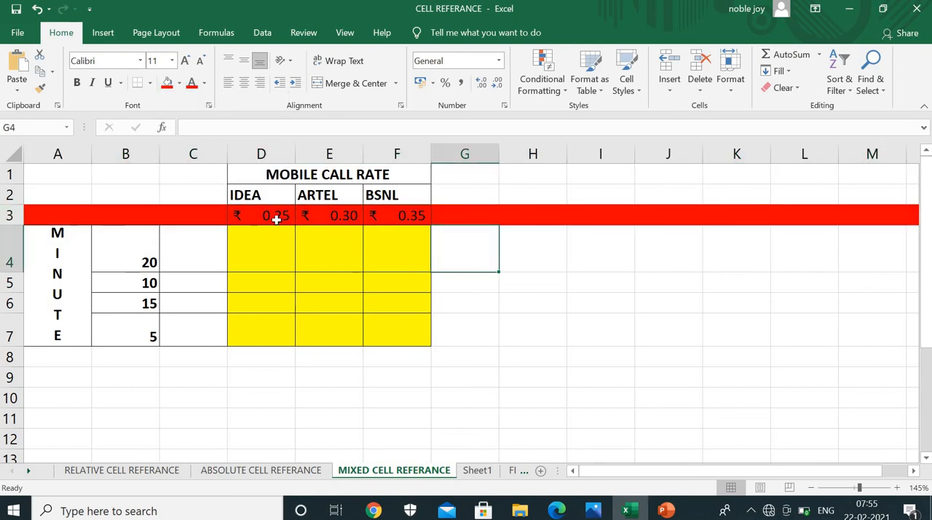
# Fill the whole of column B, which holds the minutes, with light blue
pyautogui.click(126, 148)
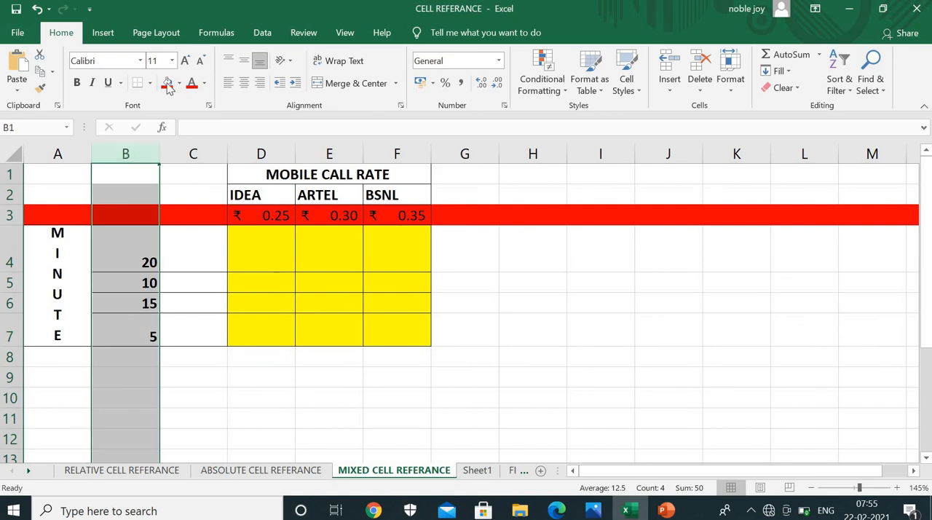
pyautogui.click(179, 82)
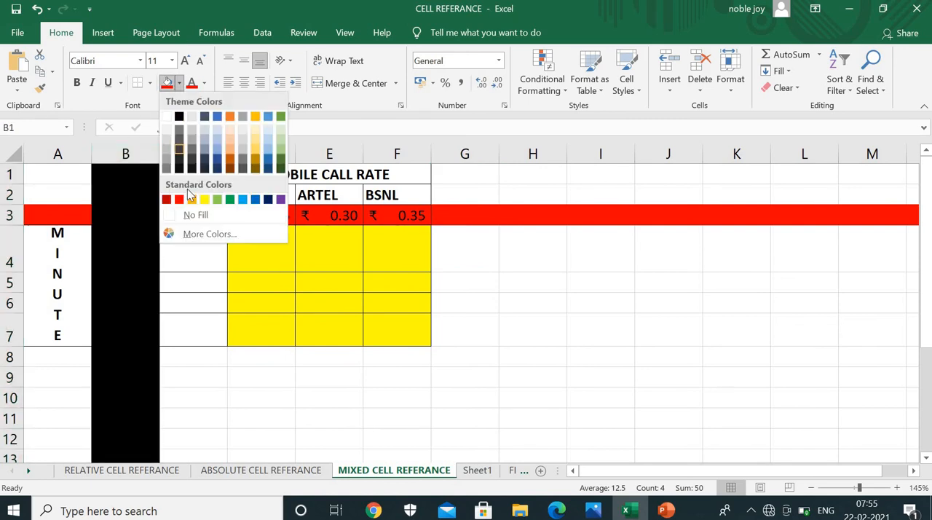
pyautogui.click(245, 206)
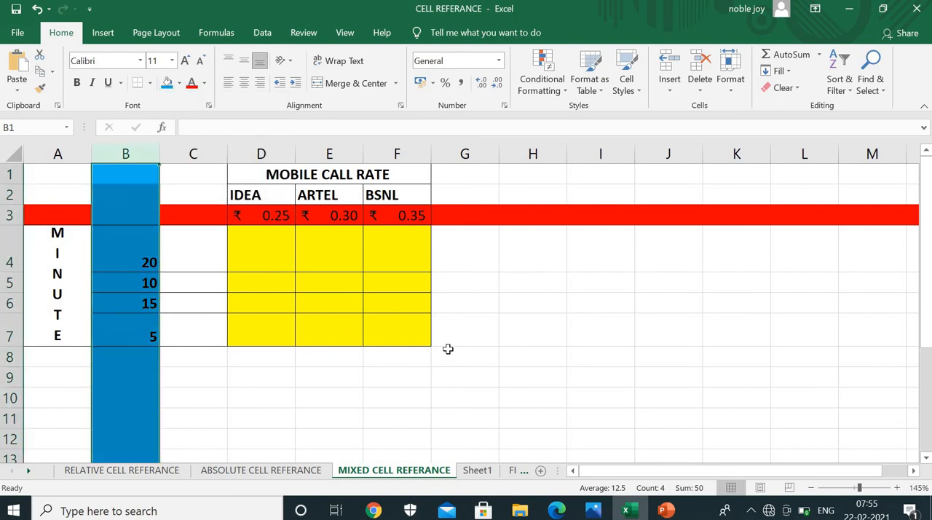
pyautogui.click(447, 353)
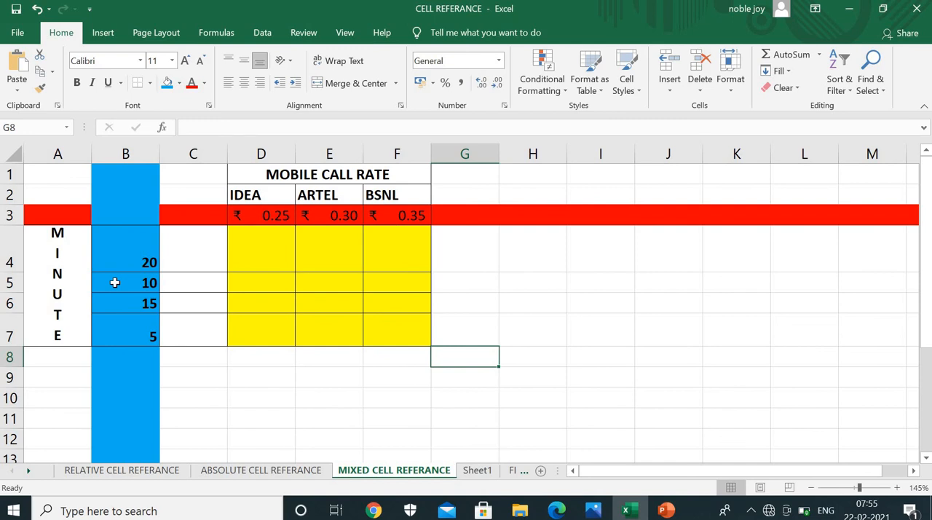
# Begin the D4 call cost formula with the 20-minute cell B4, locking only its column, as =$B4*
pyautogui.click(275, 248)
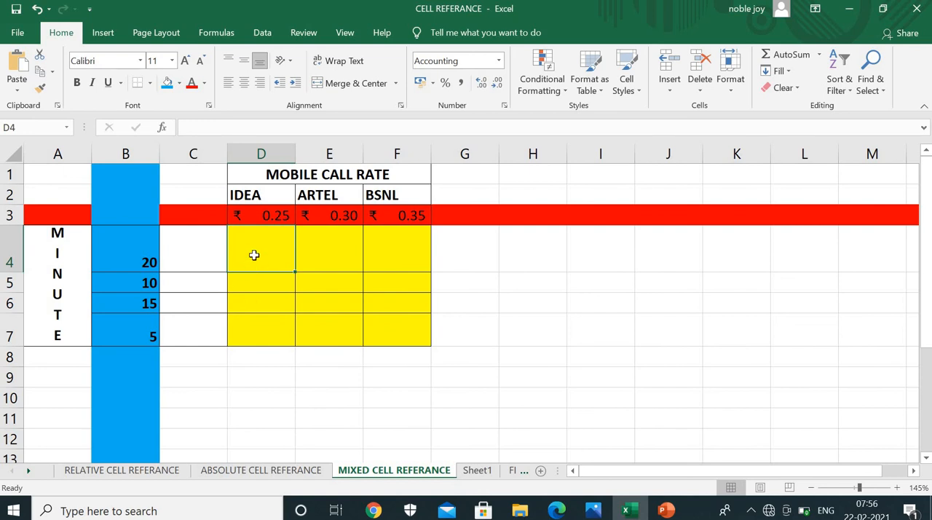
pyautogui.write('=')
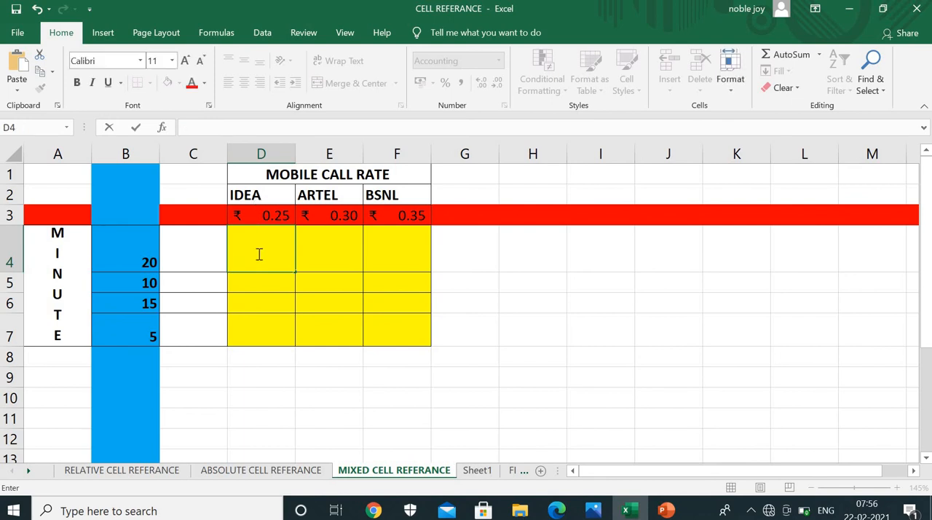
pyautogui.click(126, 262)
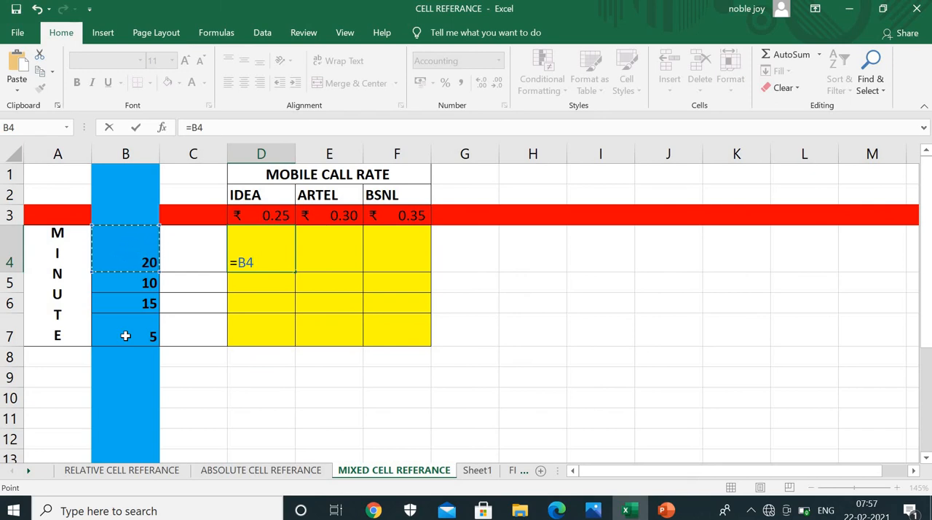
pyautogui.press('F4')
pyautogui.press('F4')
pyautogui.press('F4')
pyautogui.write('*')
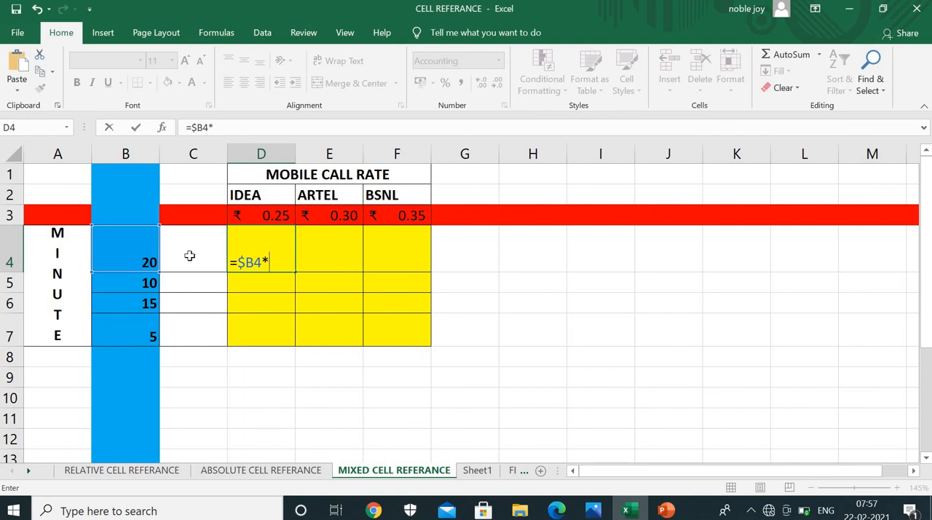
# Complete the D4 formula as =$B4*D$3 by adding the IDEA rate cell D3 with only its row locked
pyautogui.click(276, 215)
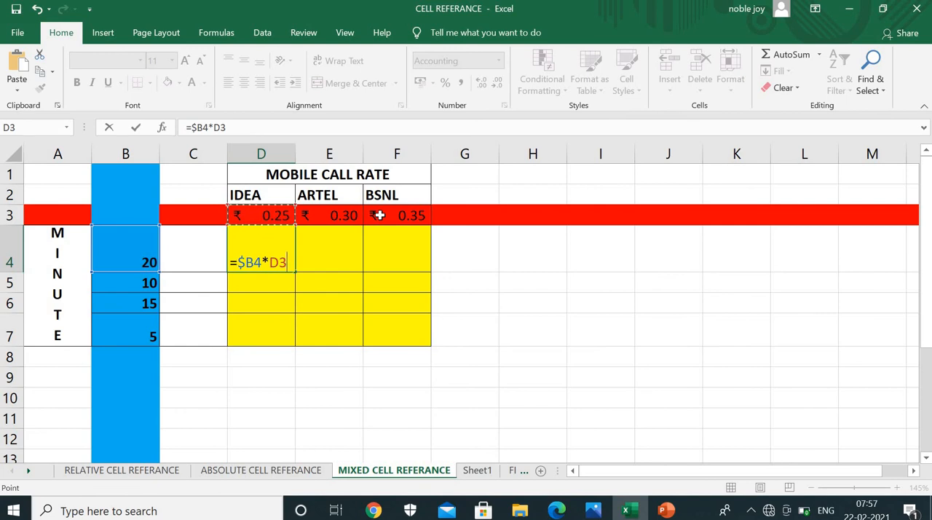
pyautogui.press('F4')
pyautogui.press('F4')
pyautogui.press('F4')
pyautogui.press('F4')
pyautogui.press('F4')
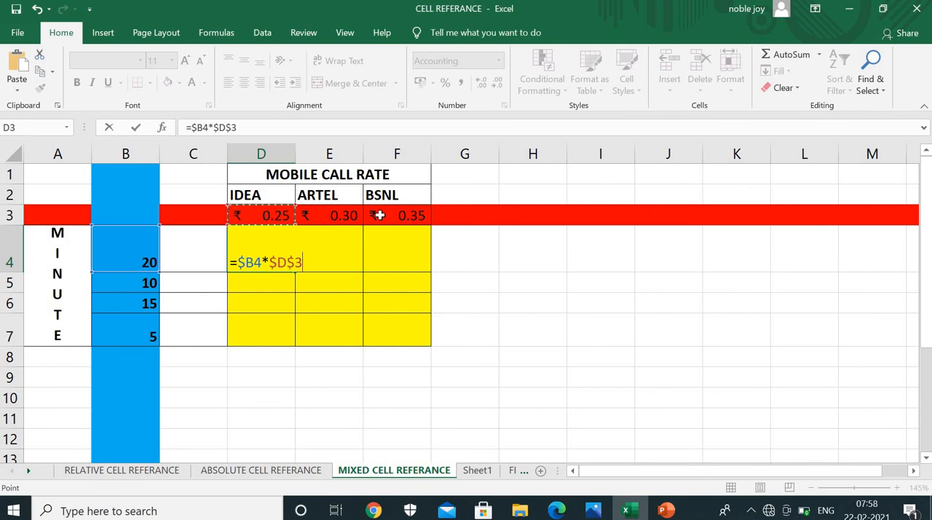
pyautogui.press('F4')
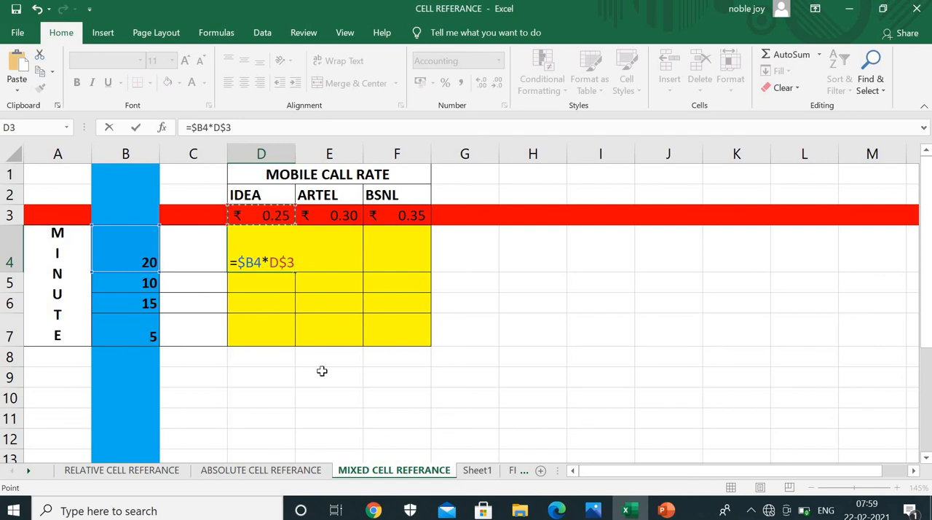
pyautogui.press('Return')
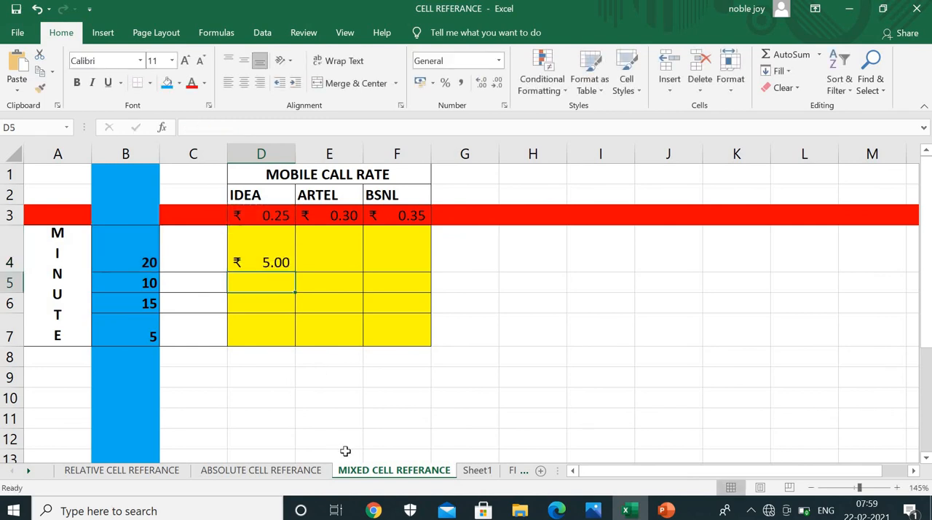
# Copy the mixed-reference formula from D4 across to F4 and down through row 7, and open the F7 formula for inspection
pyautogui.click(290, 262)
pyautogui.moveTo(298, 273); pyautogui.dragTo(423, 270)
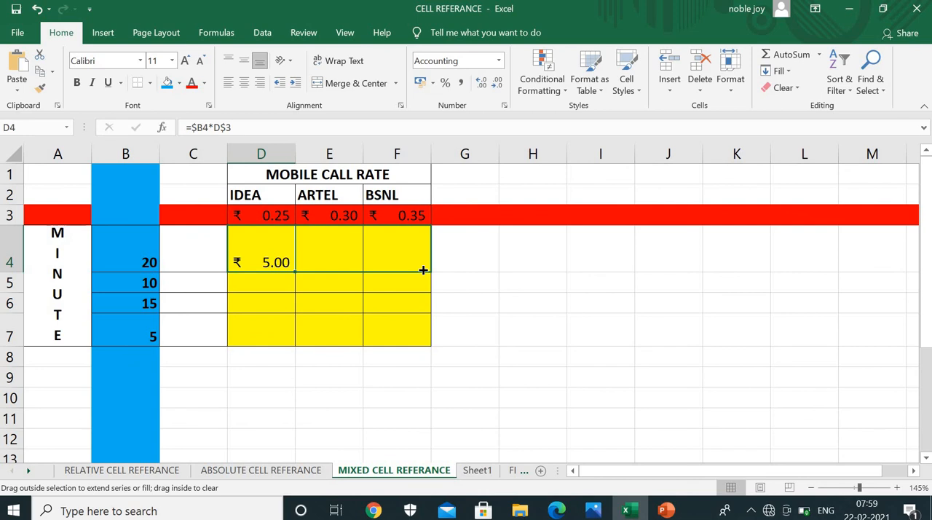
pyautogui.moveTo(423, 270); pyautogui.dragTo(423, 267)
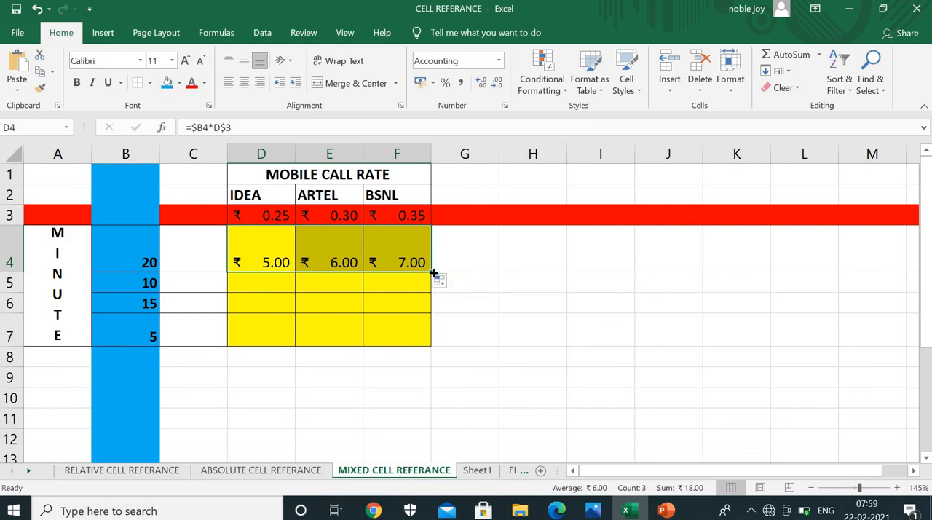
pyautogui.moveTo(430, 270); pyautogui.dragTo(412, 333)
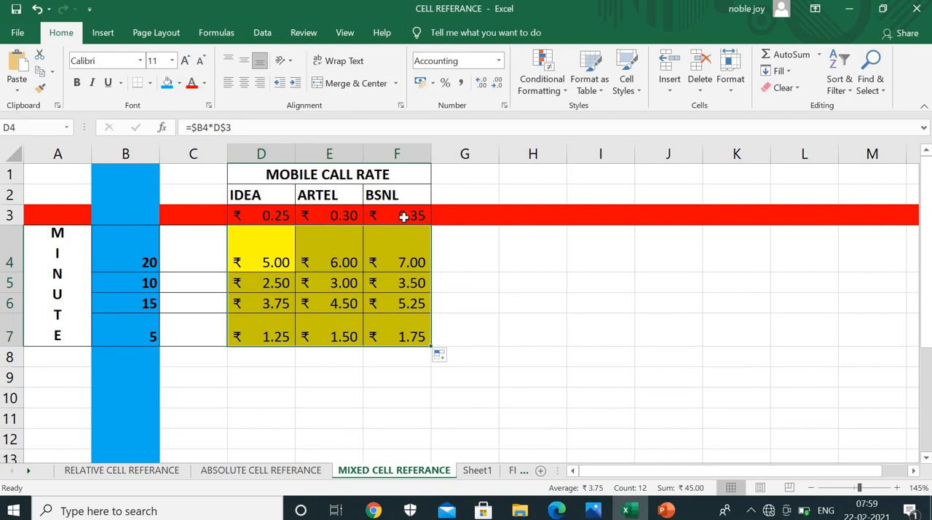
pyautogui.doubleClick(401, 341)
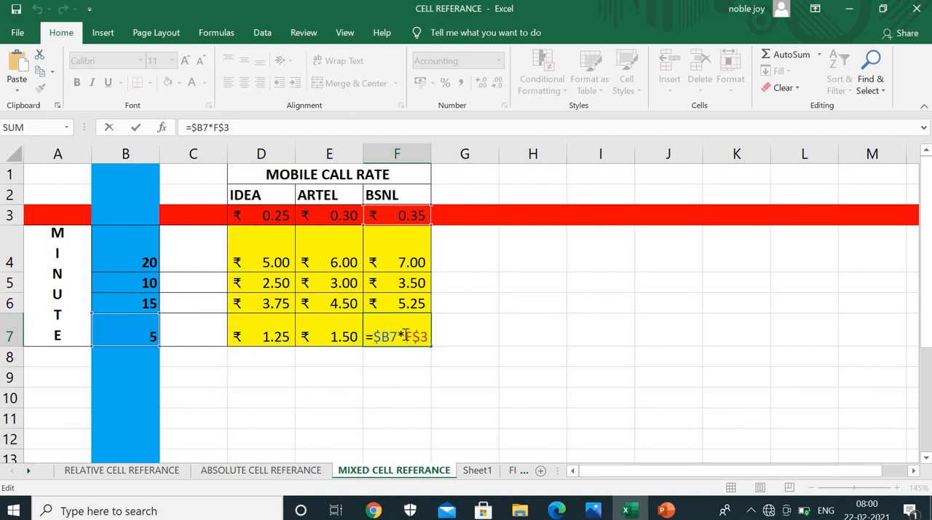
# Close the F7 formula, open the D4 formula for inspection, and return from Photos to the mixed reference sheet in Excel
pyautogui.press('Return')
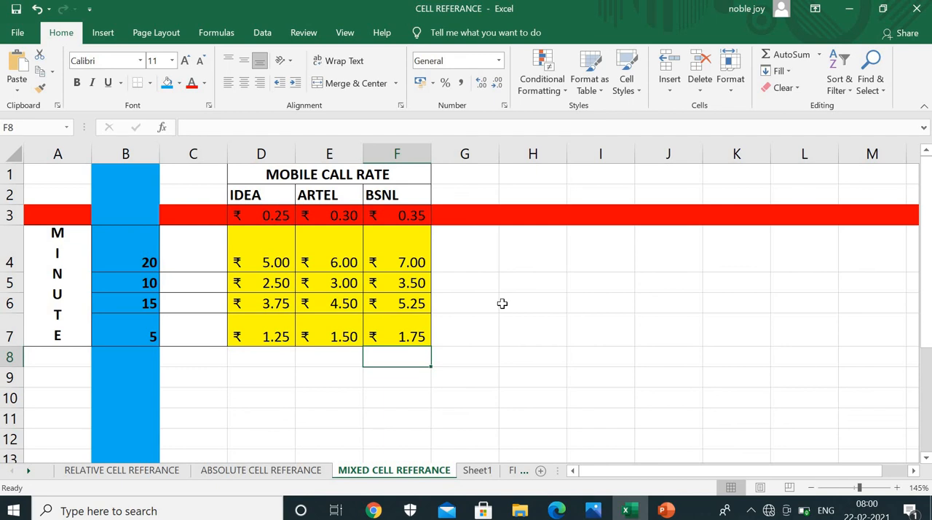
pyautogui.doubleClick(263, 251)
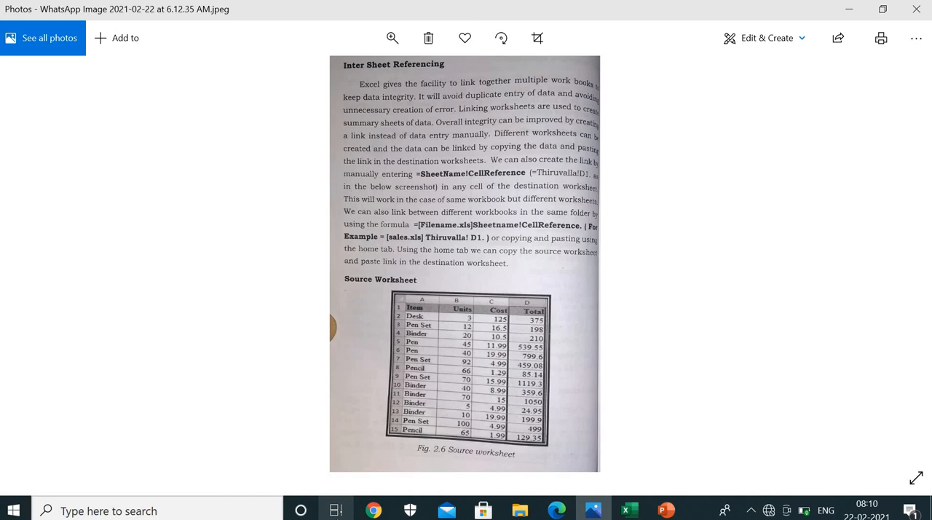
pyautogui.hotkey('alt', 'Tab')
pyautogui.click(261, 418)
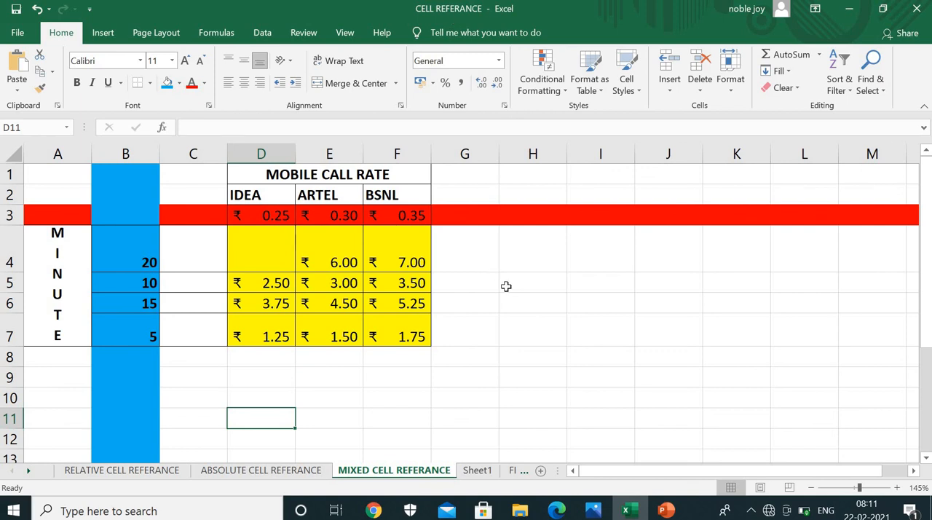
# Inspect the PEN total rate formula in D2 of the RELATIVE CELL REFERANCE sheet
pyautogui.click(133, 470)
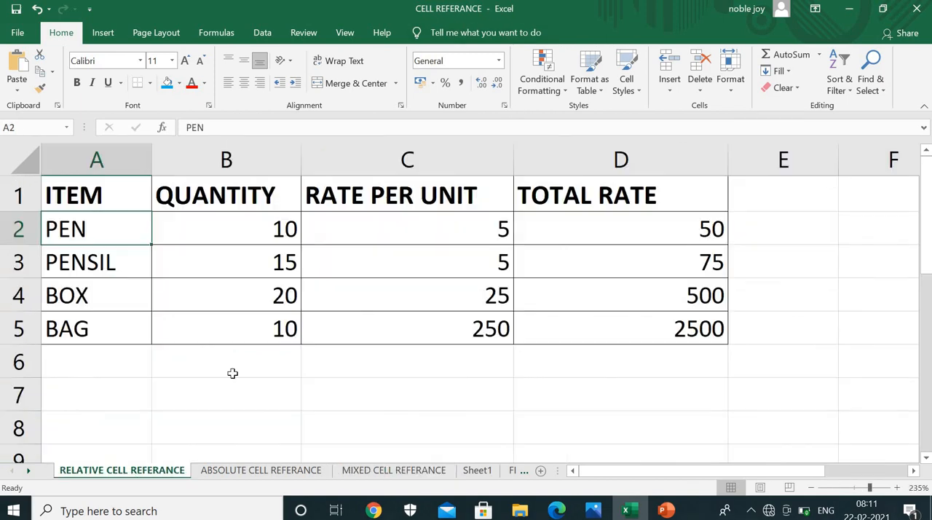
pyautogui.click(620, 209)
pyautogui.click(622, 227)
pyautogui.doubleClick(622, 227)
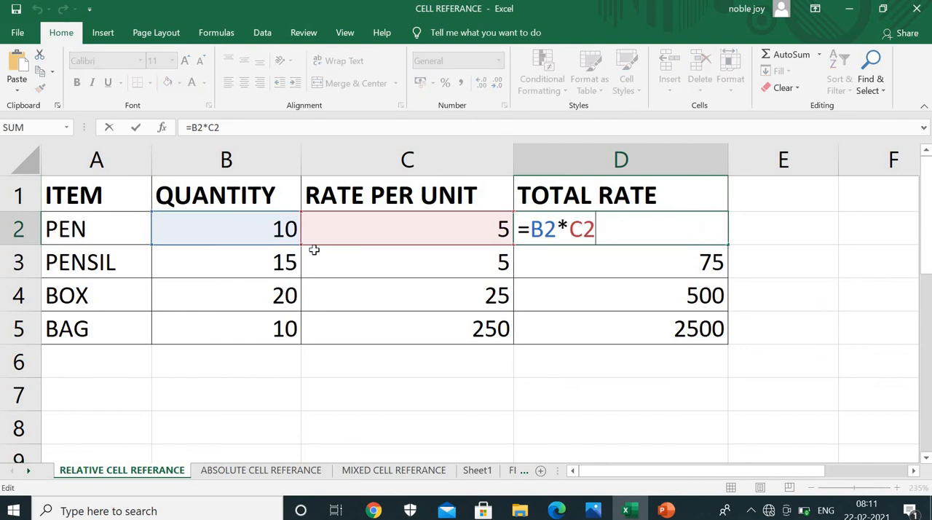
pyautogui.press('Return')
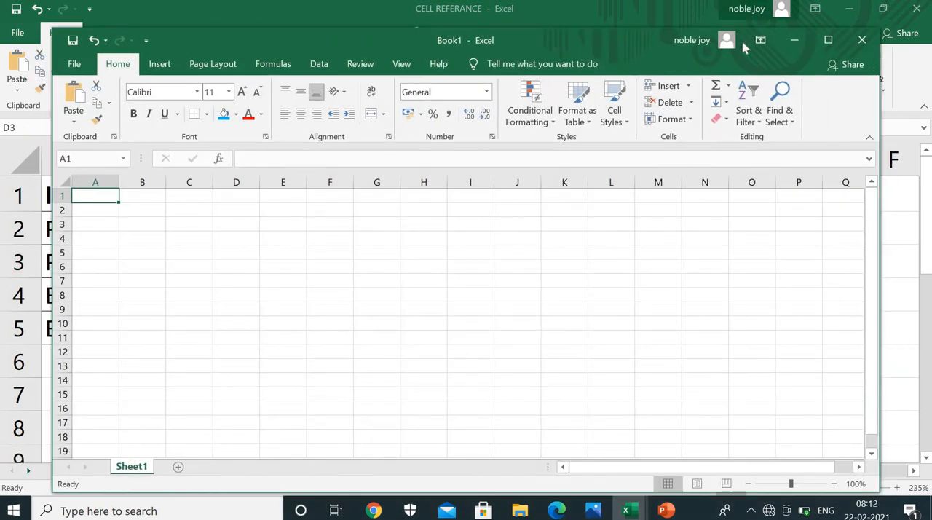
# Restore the CELL REFERANCE workbook to a smaller window, narrow it, and arrange it beside the blank Book1 window
pyautogui.moveTo(636, 40); pyautogui.dragTo(626, 175)
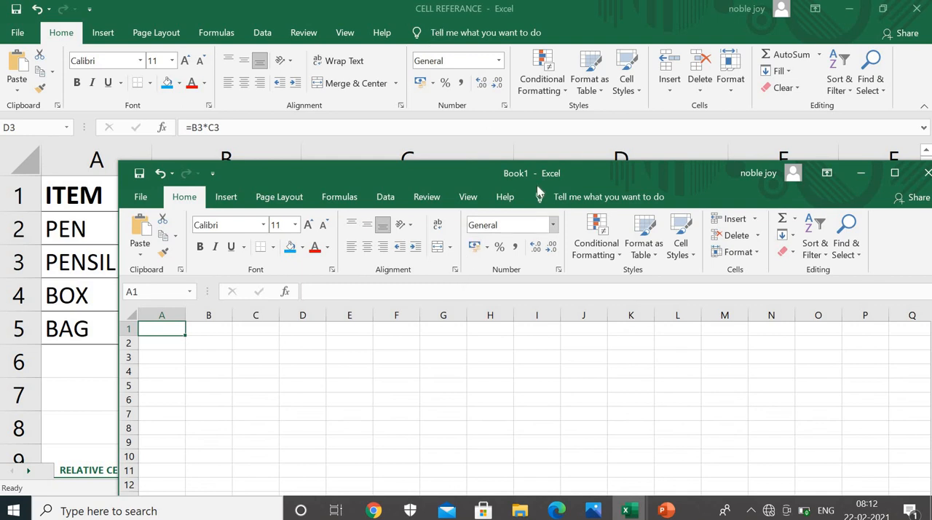
pyautogui.moveTo(590, 172); pyautogui.dragTo(574, 132)
pyautogui.click(882, 8)
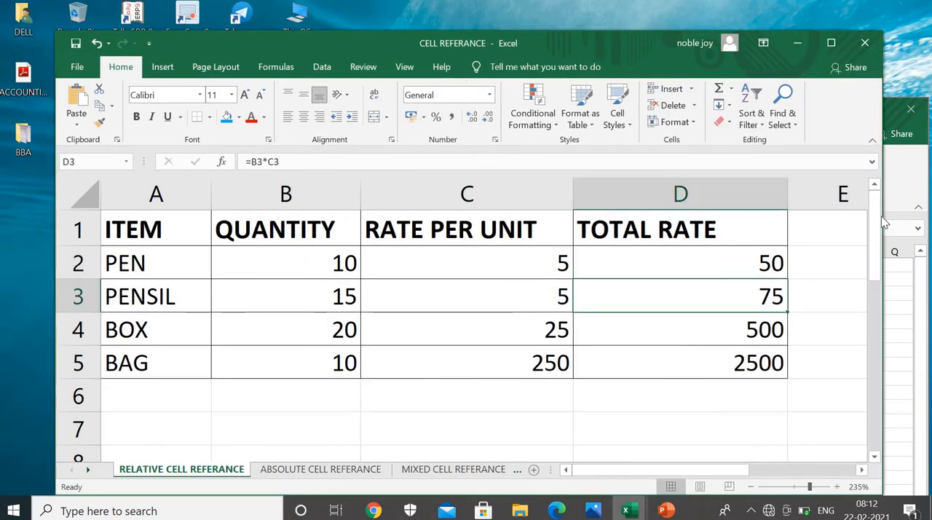
pyautogui.moveTo(881, 204); pyautogui.dragTo(768, 204)
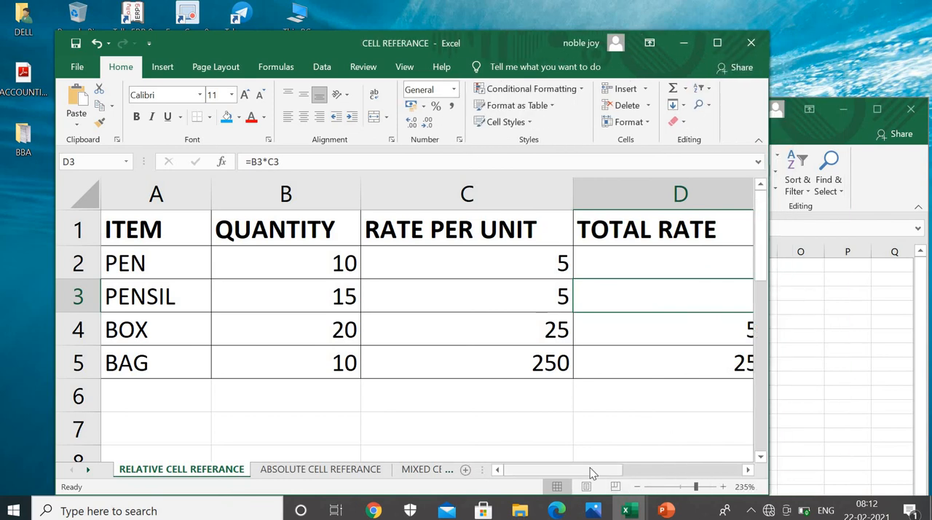
pyautogui.moveTo(590, 468); pyautogui.dragTo(651, 470)
pyautogui.moveTo(532, 43); pyautogui.dragTo(320, 30)
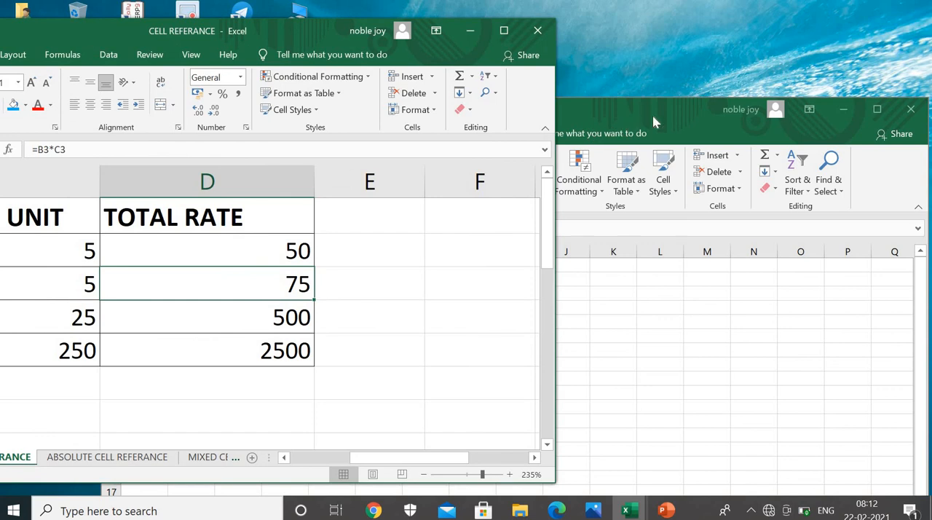
pyautogui.moveTo(676, 108); pyautogui.dragTo(886, 85)
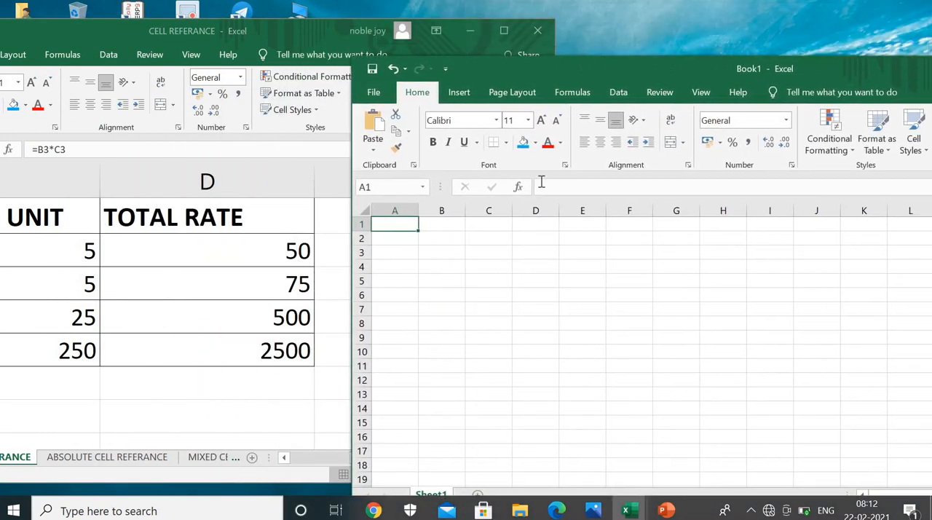
# Alternate between the TOTAL RATE cells in CELL REFERANCE and the blank Book1 sheet to point out source and destination
pyautogui.click(248, 245)
pyautogui.click(241, 246)
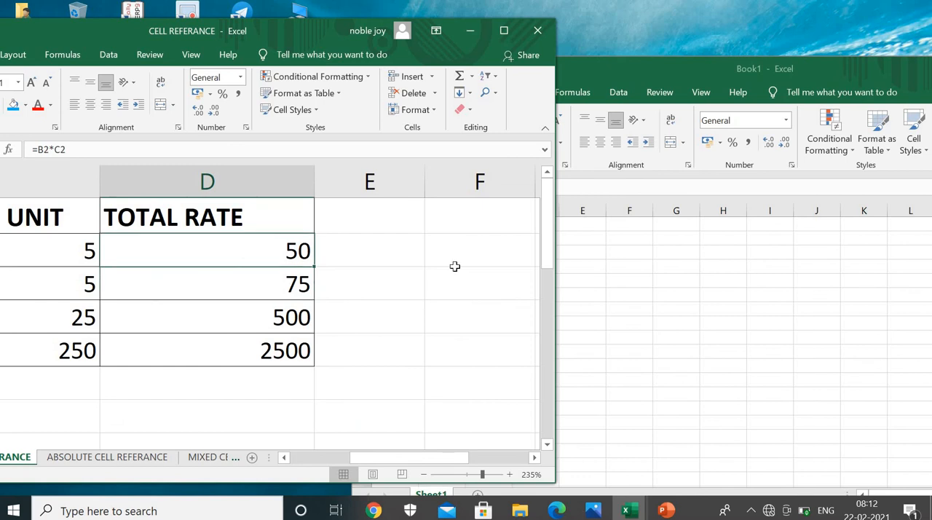
pyautogui.click(677, 278)
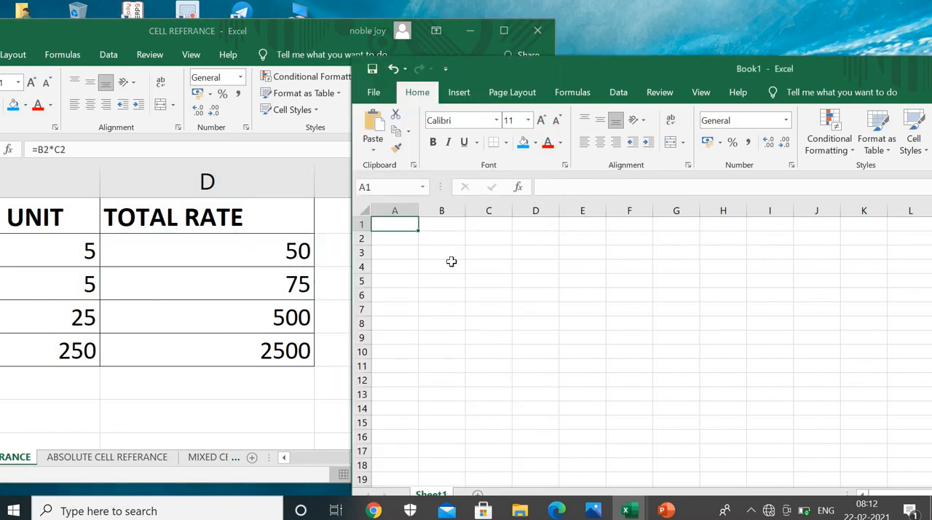
pyautogui.click(188, 333)
pyautogui.moveTo(376, 461)
pyautogui.mouseDown()
pyautogui.moveTo(287, 466)
pyautogui.moveTo(384, 464)
pyautogui.mouseUp()
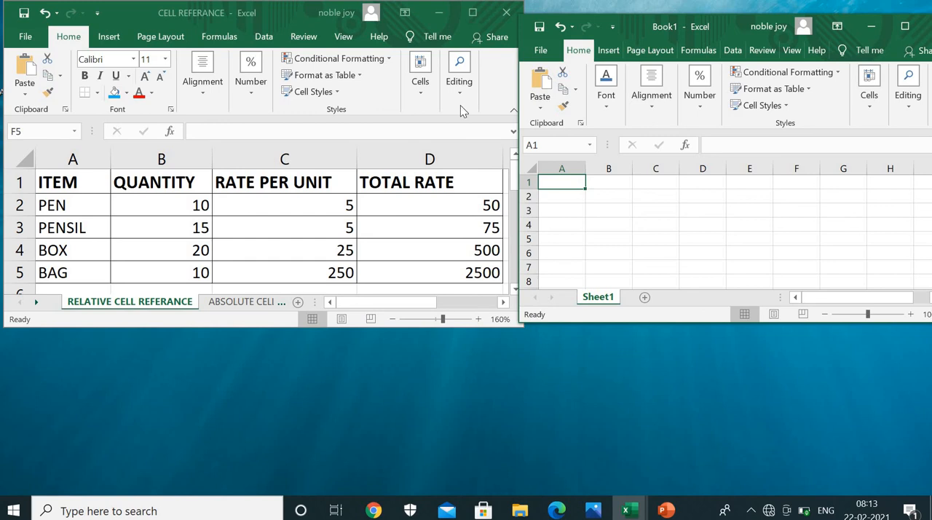
# Copy the TOTAL RATE cells D1:D5 on the RELATIVE CELL REFERANCE sheet
pyautogui.click(446, 183)
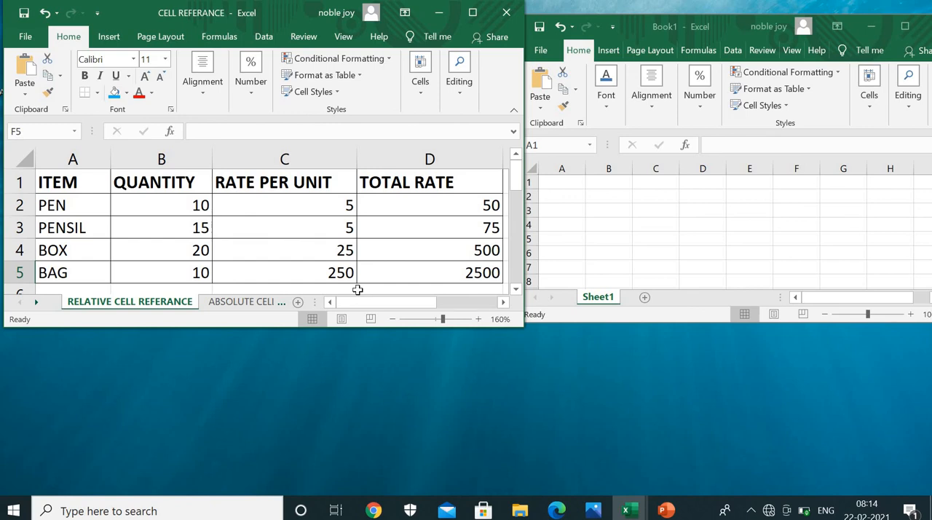
pyautogui.click(291, 184)
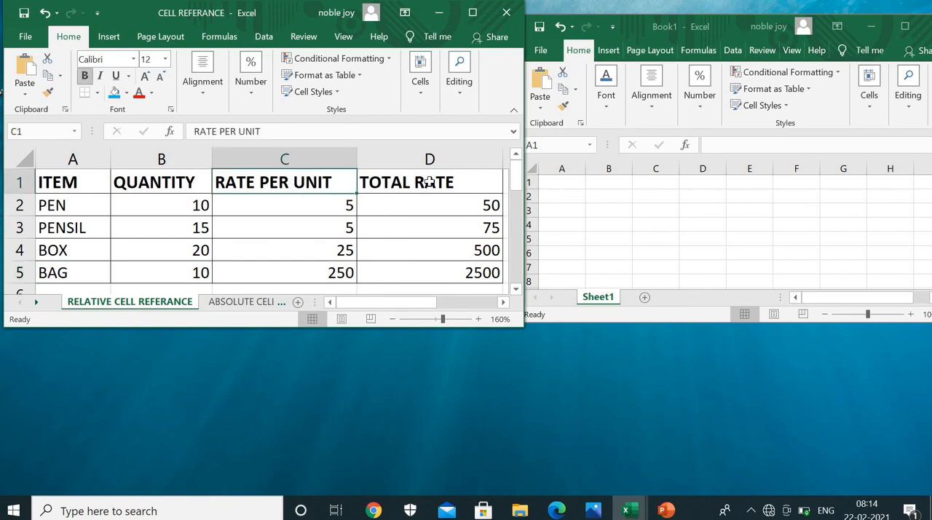
pyautogui.moveTo(430, 182); pyautogui.dragTo(430, 270)
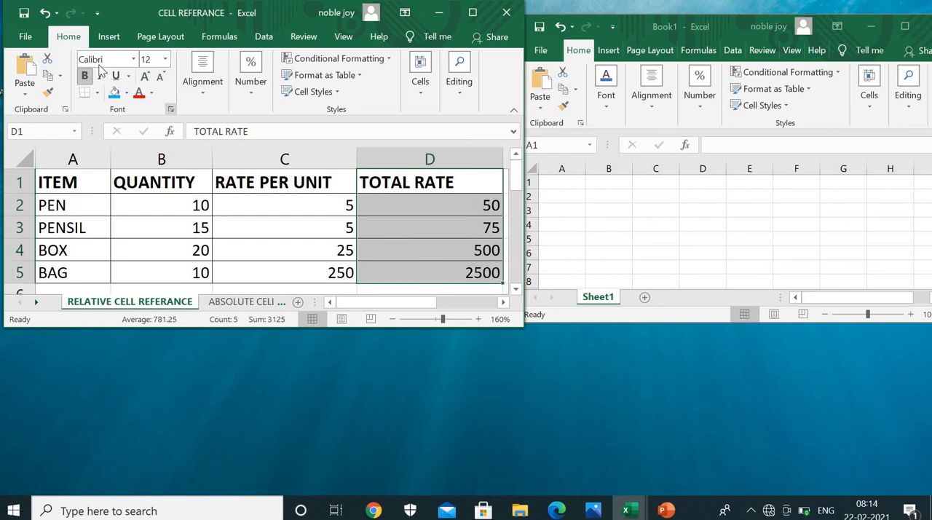
pyautogui.click(47, 82)
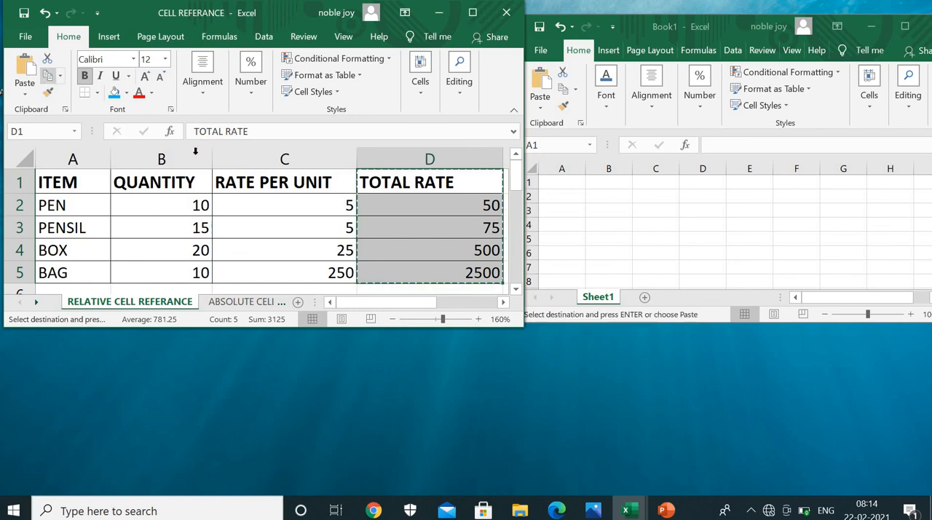
pyautogui.moveTo(457, 183); pyautogui.dragTo(433, 274)
# Inspect the PENSIL total rate formula in D3, then close it
pyautogui.click(294, 225)
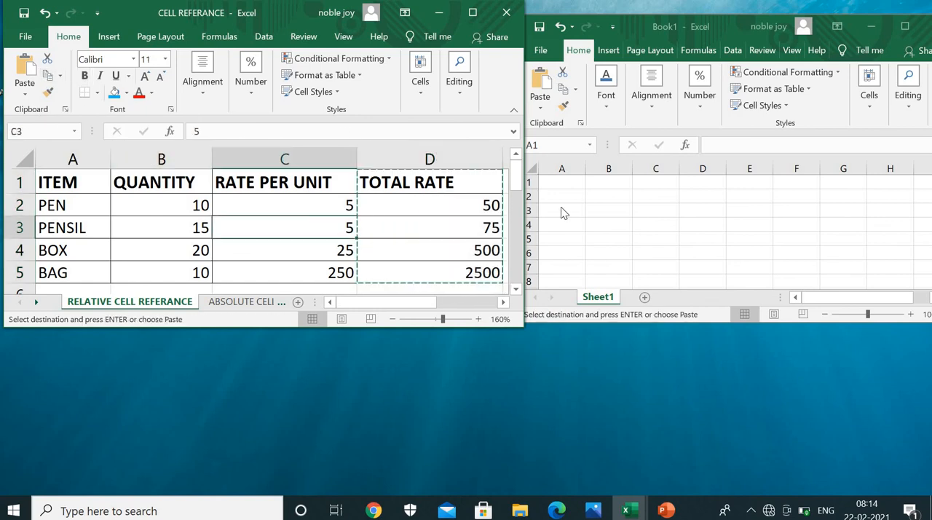
pyautogui.click(448, 219)
pyautogui.doubleClick(448, 218)
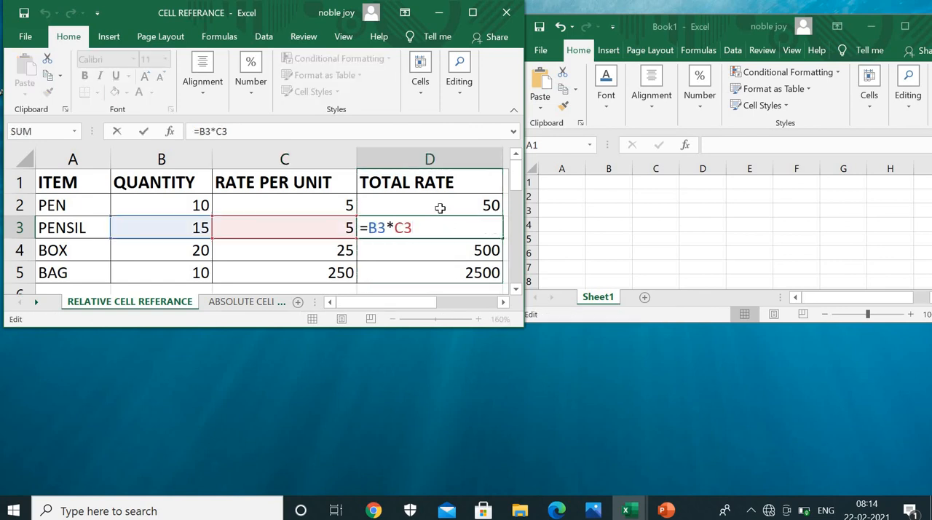
pyautogui.press('Return')
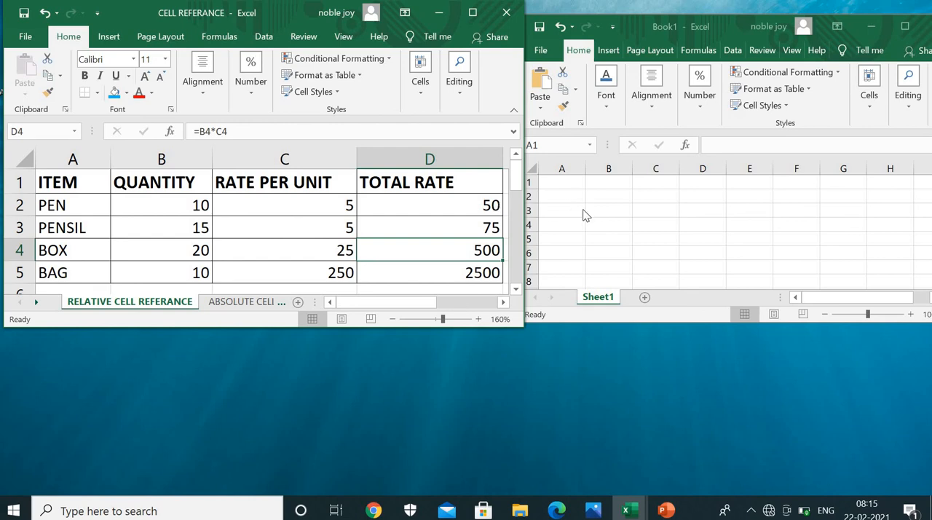
# Copy TOTAL RATE cells D1:D5, paste them as a link at A1 of Book1, and widen column A to fit the heading
pyautogui.click(299, 204)
pyautogui.moveTo(409, 182); pyautogui.dragTo(412, 277)
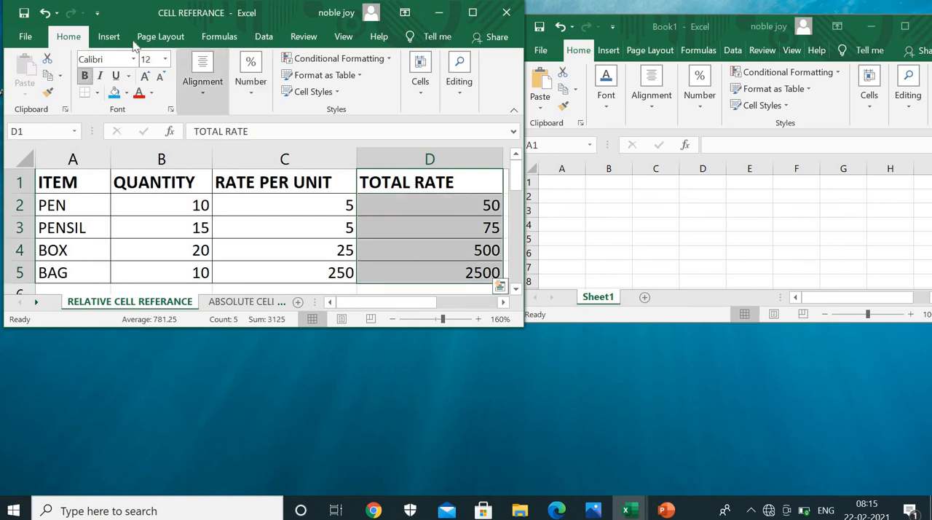
pyautogui.click(46, 78)
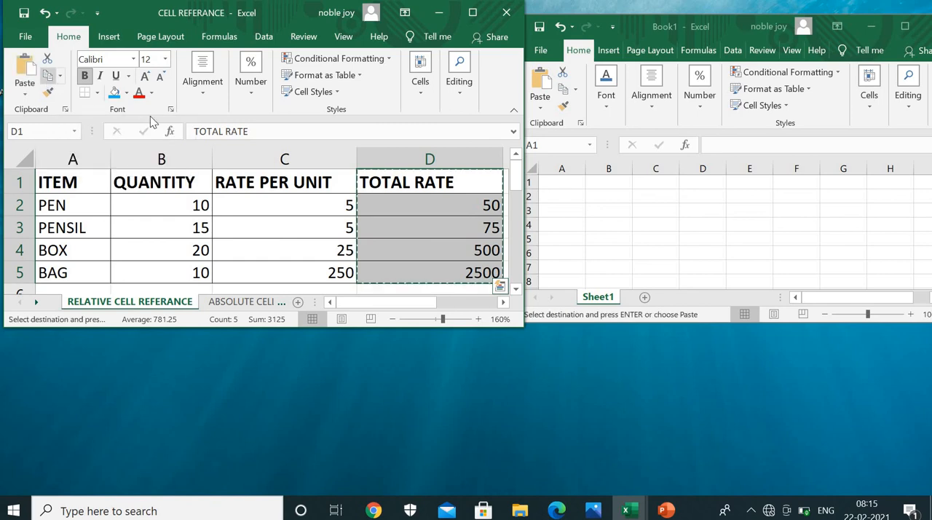
pyautogui.click(569, 182)
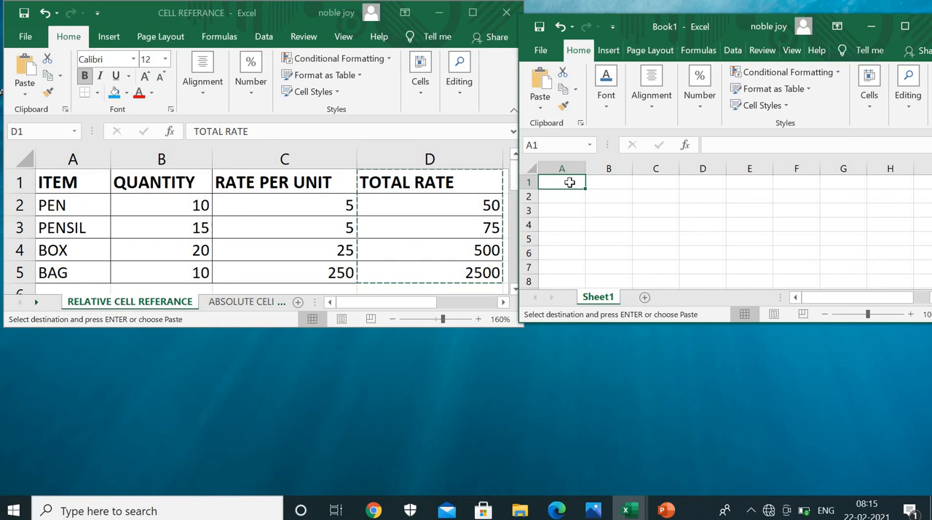
pyautogui.click(541, 109)
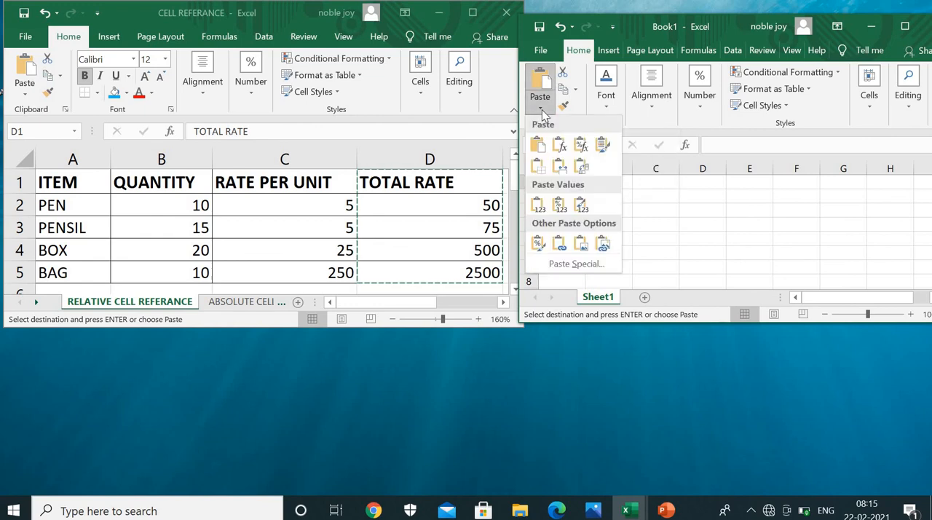
pyautogui.click(559, 246)
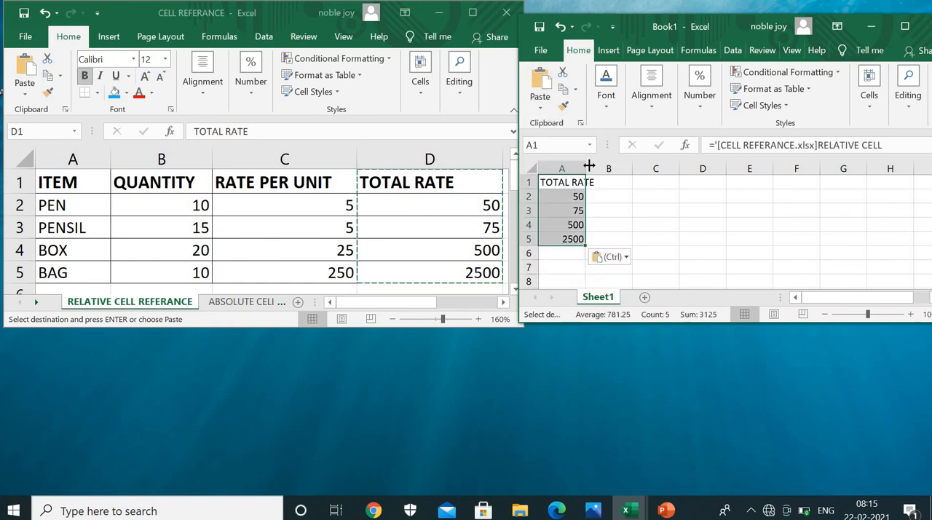
pyautogui.moveTo(588, 166); pyautogui.dragTo(598, 166)
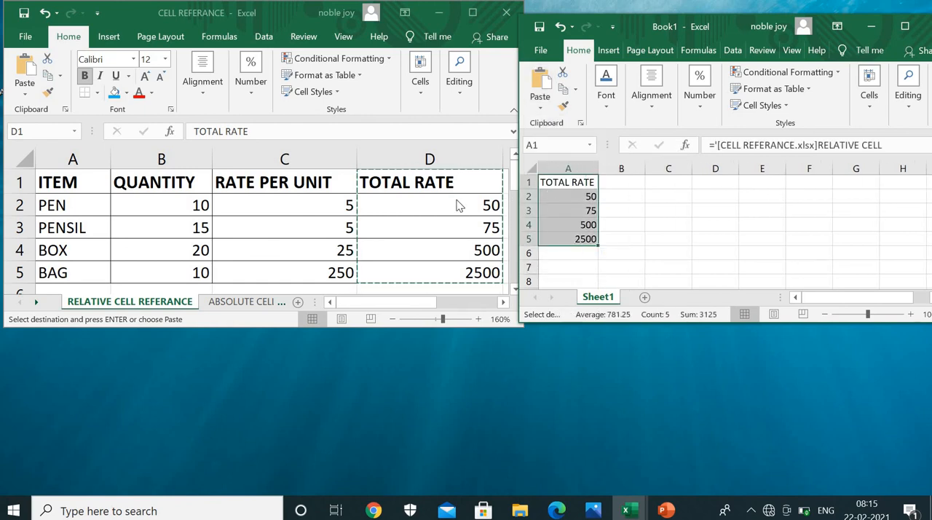
# Set the PEN quantity in B2 of the CELL REFERANCE workbook to 200
pyautogui.click(168, 198)
pyautogui.click(169, 199)
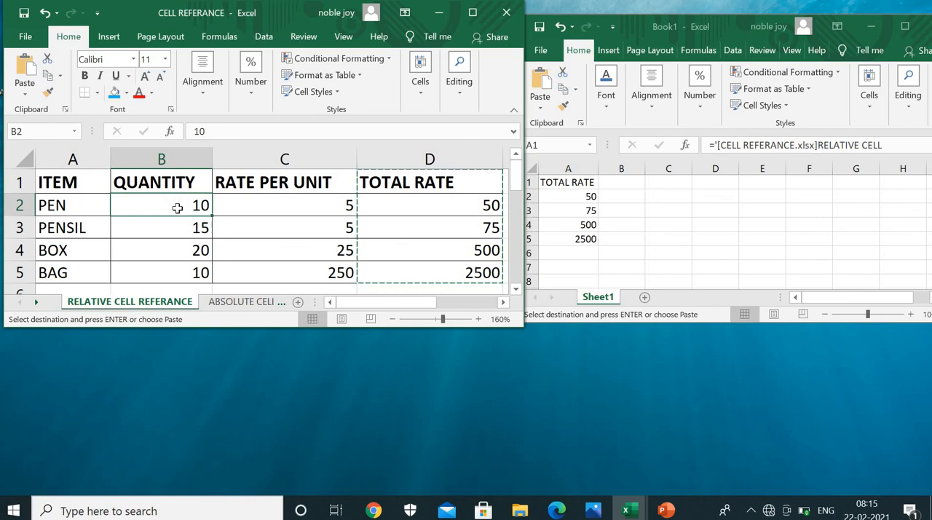
pyautogui.write('200')
pyautogui.press('Return')
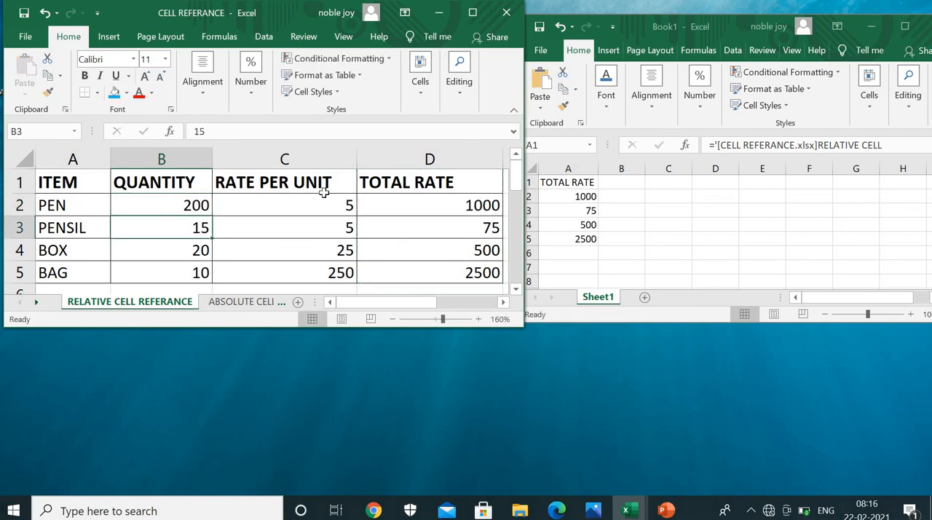
# Compare the PEN total in D2 with its linked cell A2 in Book1, and review the PEN and PENSIL quantities
pyautogui.click(416, 205)
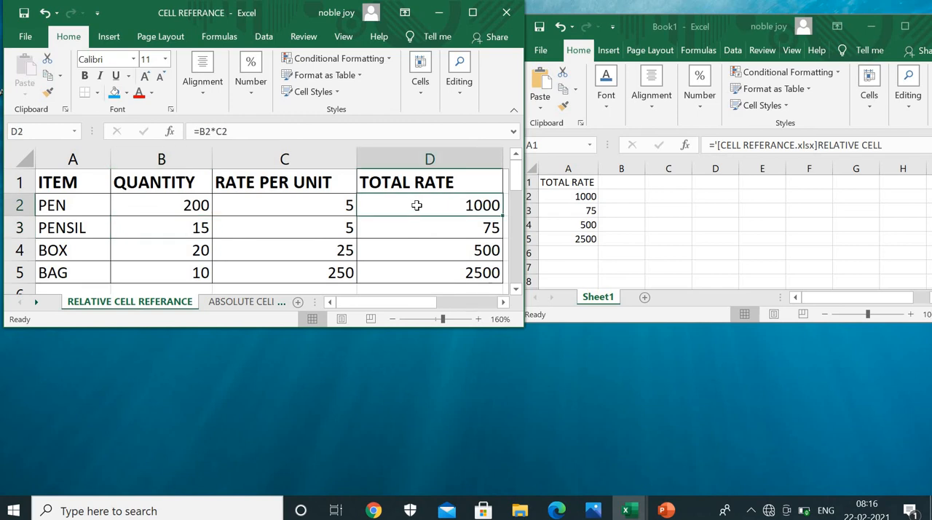
pyautogui.click(580, 195)
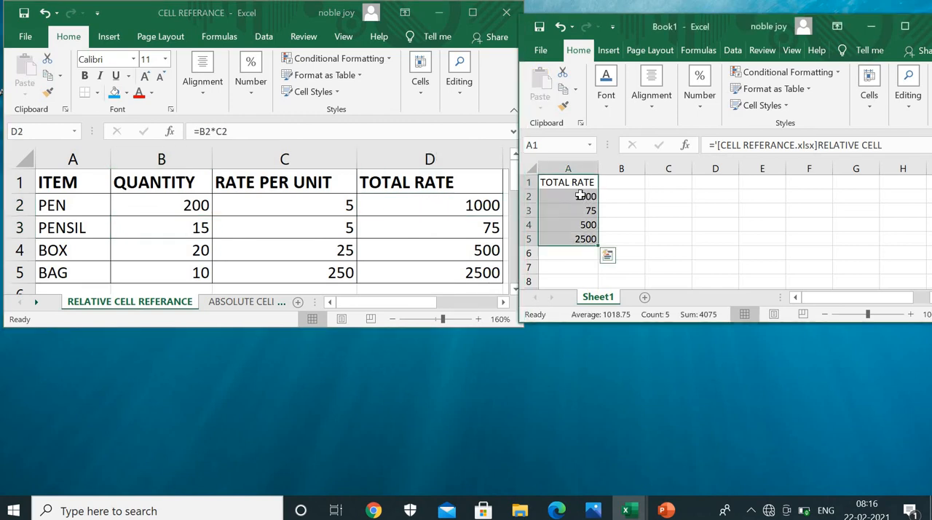
pyautogui.click(580, 195)
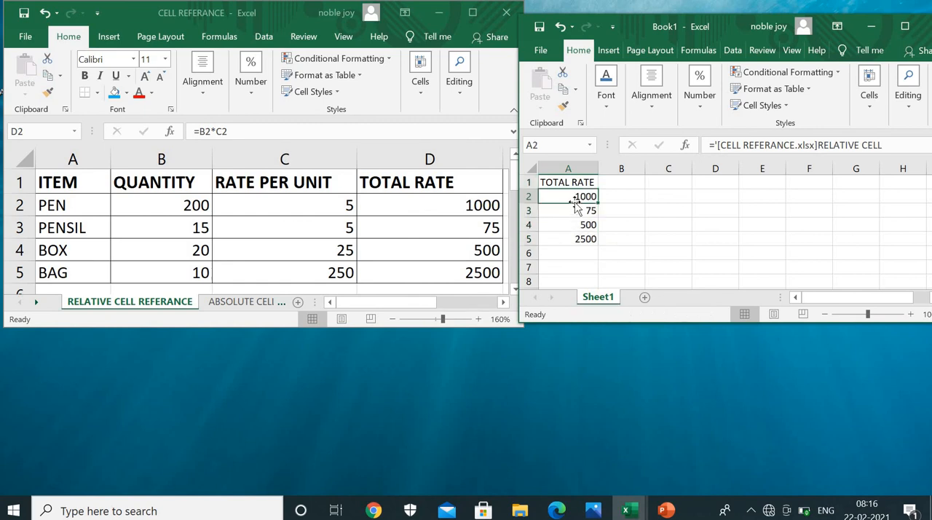
pyautogui.click(188, 207)
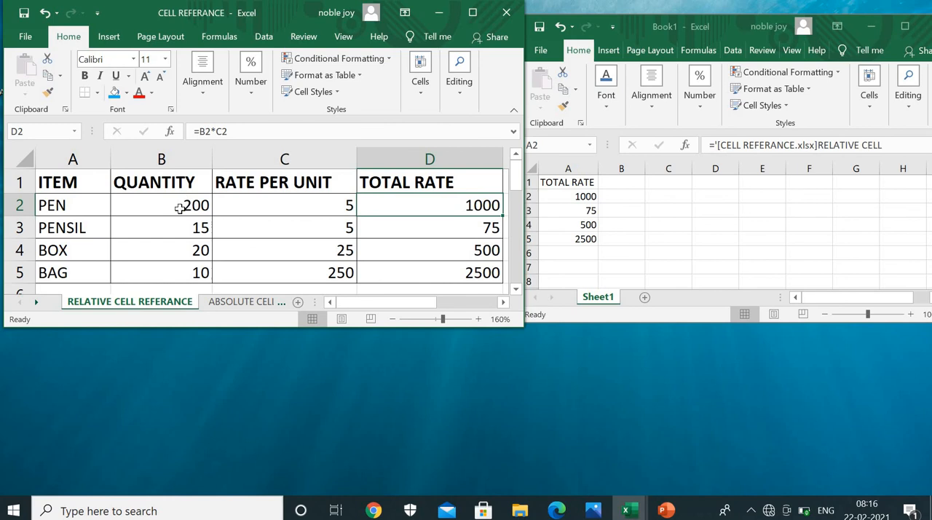
pyautogui.click(178, 209)
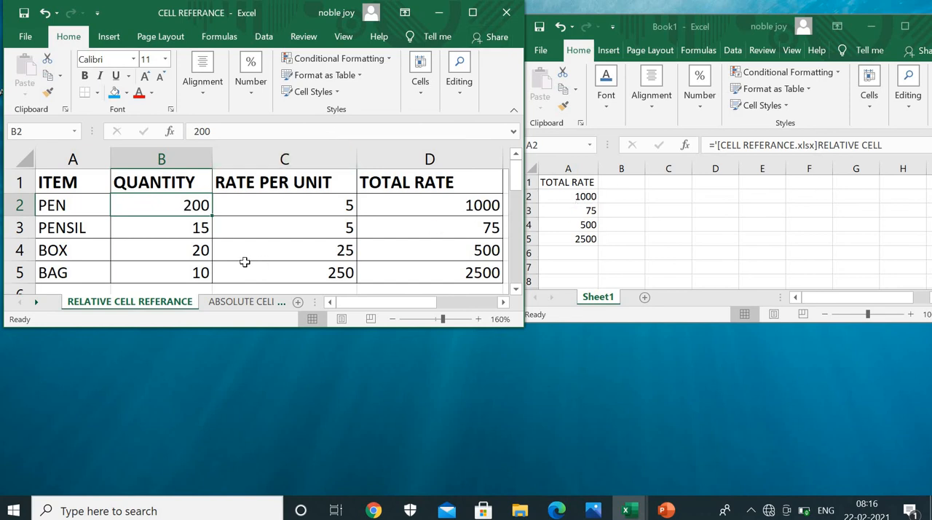
pyautogui.click(195, 230)
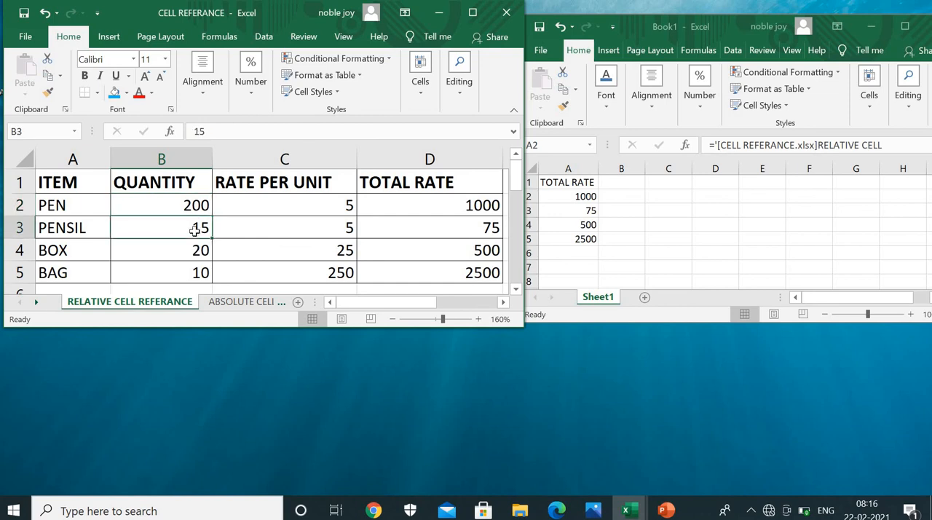
# Fill the PENSIL quantity cell B3 with blue and set its quantity to 15000
pyautogui.click(114, 92)
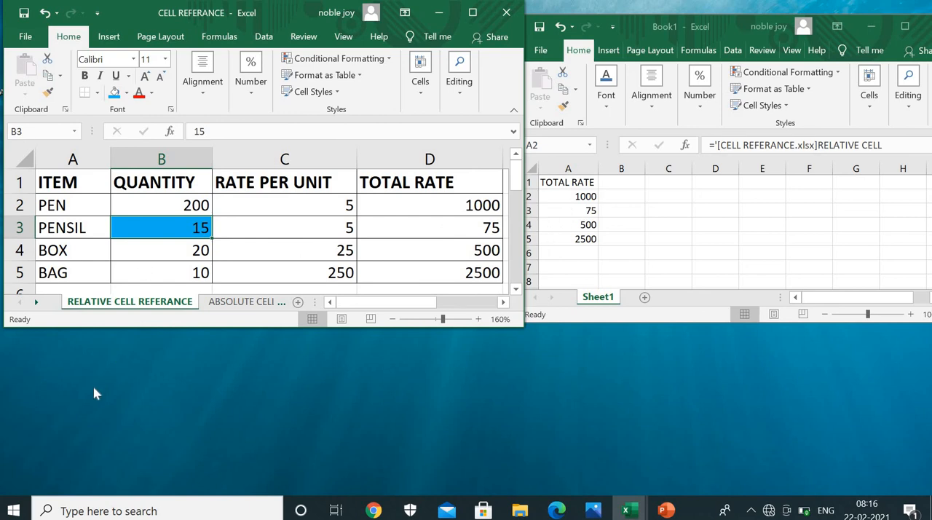
pyautogui.write('15000')
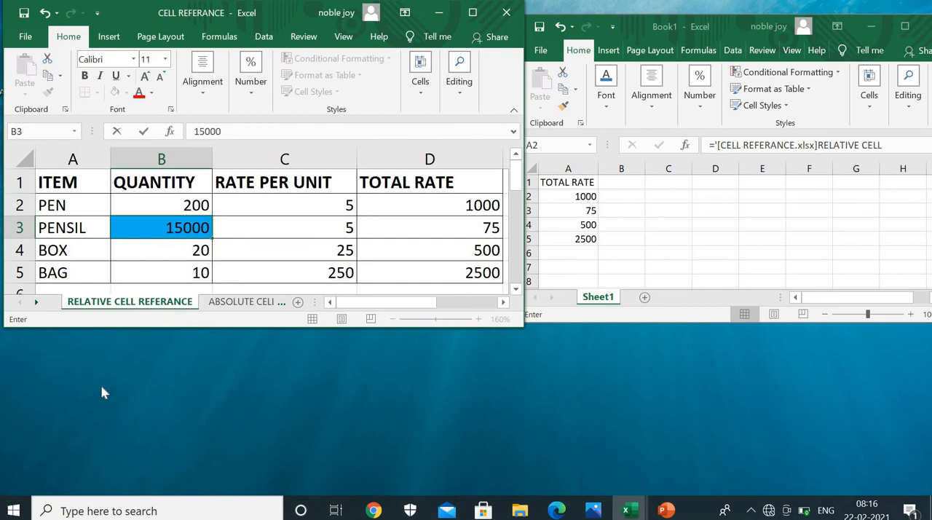
pyautogui.press('Return')
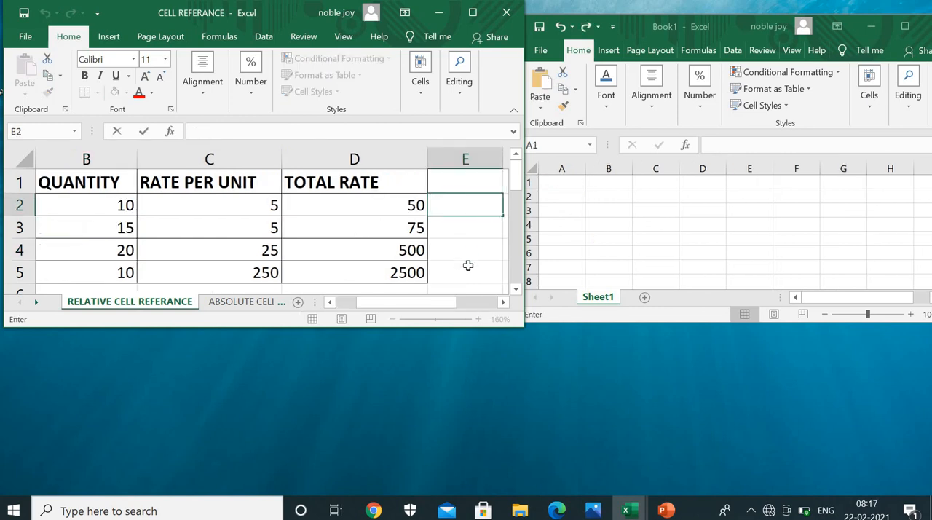
# Copy TOTAL RATE cells D1:D5 from the CELL REFERANCE workbook and paste them as a link at A1 of Book1's Sheet1
pyautogui.click(456, 186)
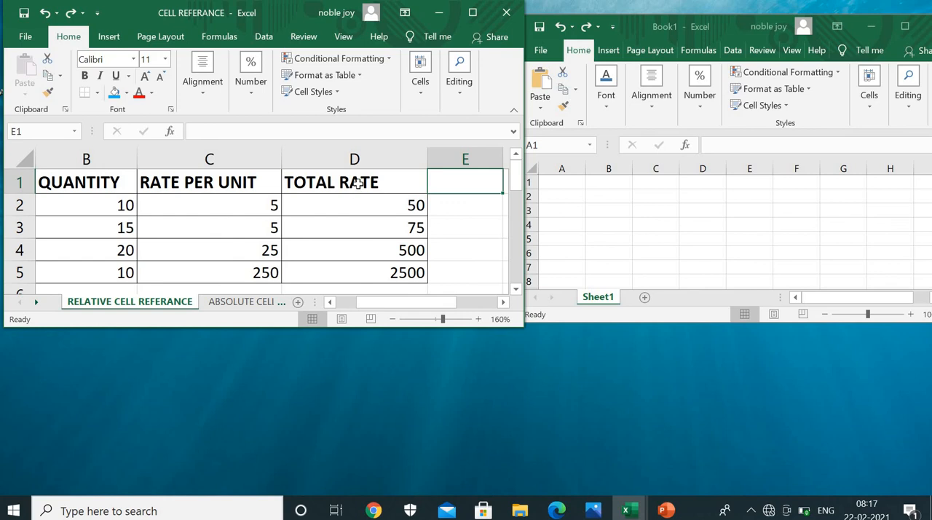
pyautogui.moveTo(357, 182); pyautogui.dragTo(359, 250)
pyautogui.click(495, 224)
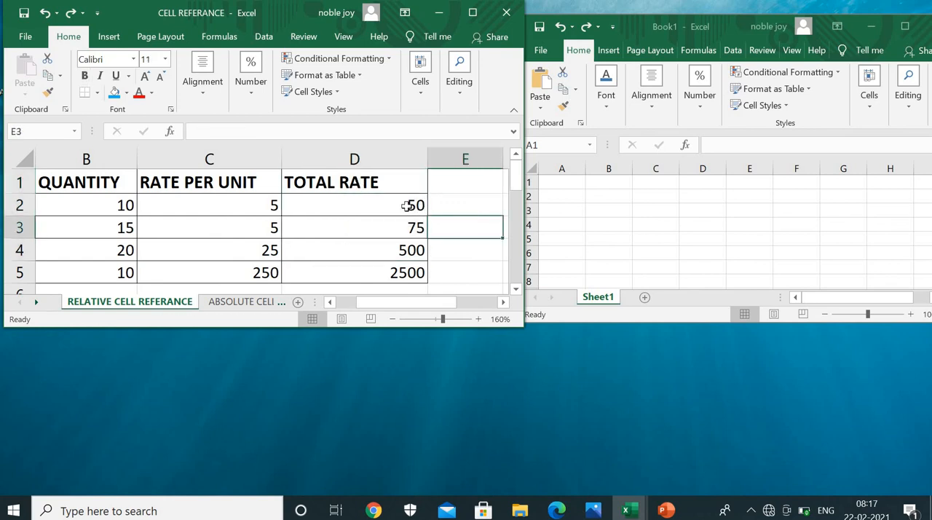
pyautogui.moveTo(355, 183); pyautogui.dragTo(343, 273)
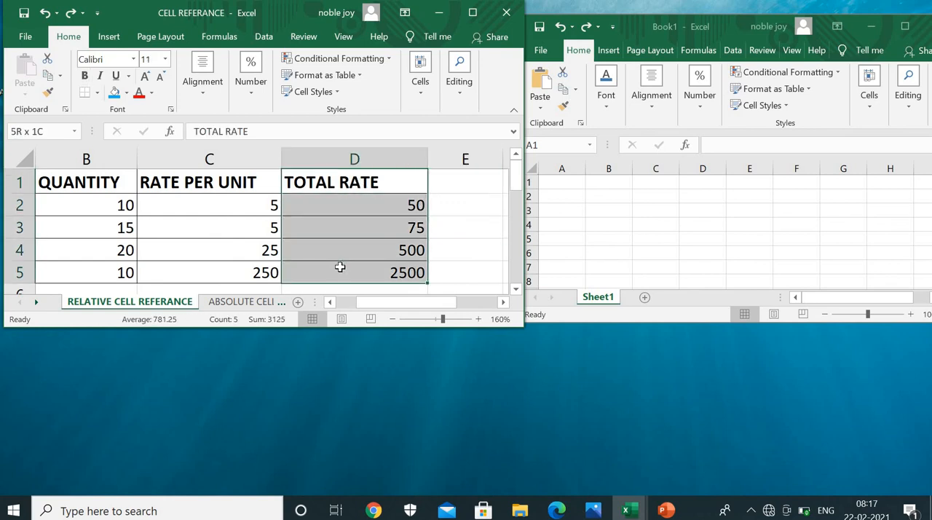
pyautogui.click(48, 75)
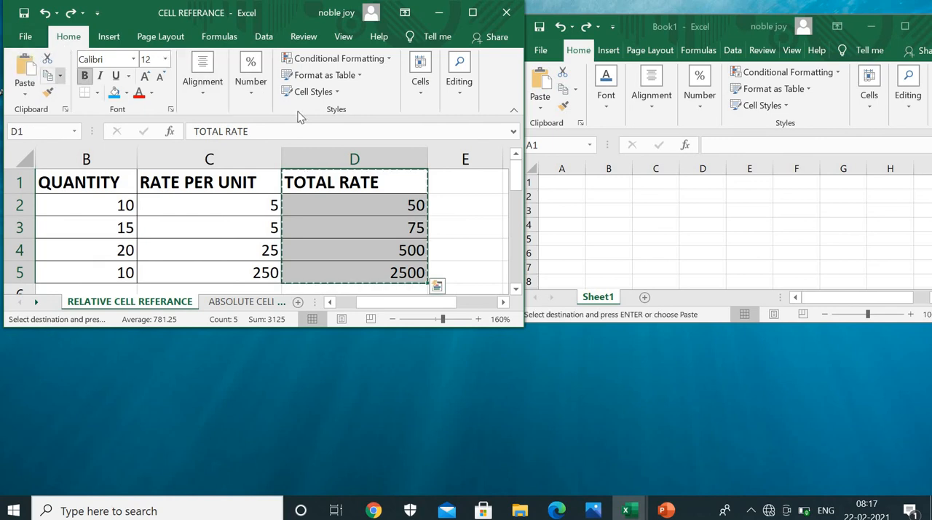
pyautogui.click(566, 184)
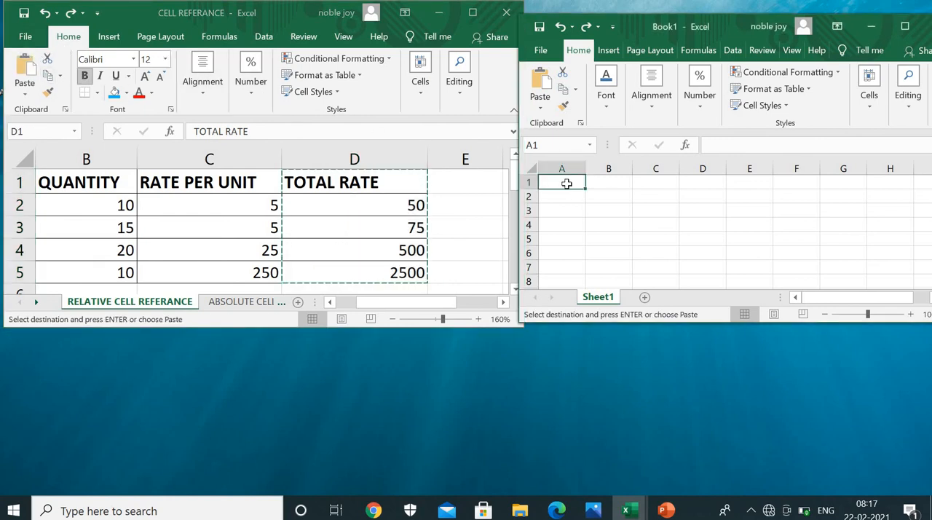
pyautogui.click(540, 109)
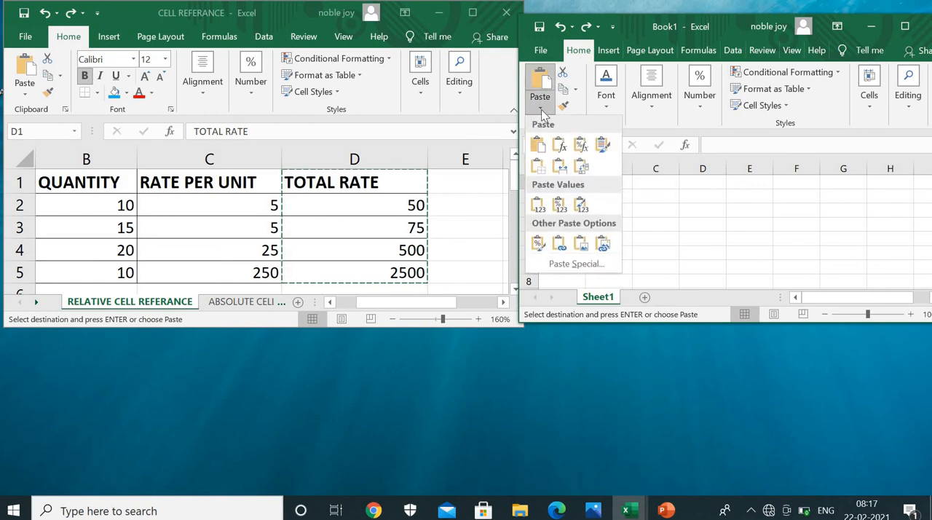
pyautogui.click(557, 243)
pyautogui.click(633, 223)
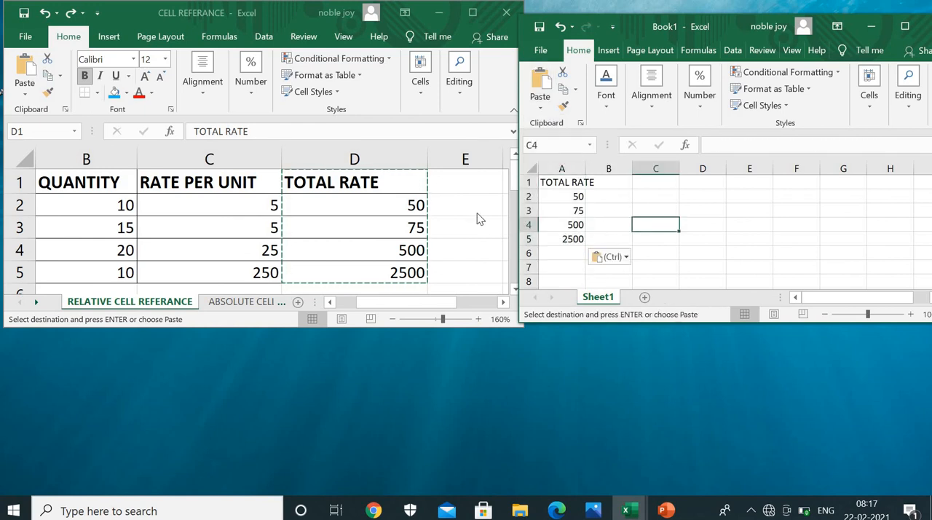
# Set the PEN rate per unit in C2 of the CELL REFERANCE workbook to 5000
pyautogui.click(220, 201)
pyautogui.click(222, 205)
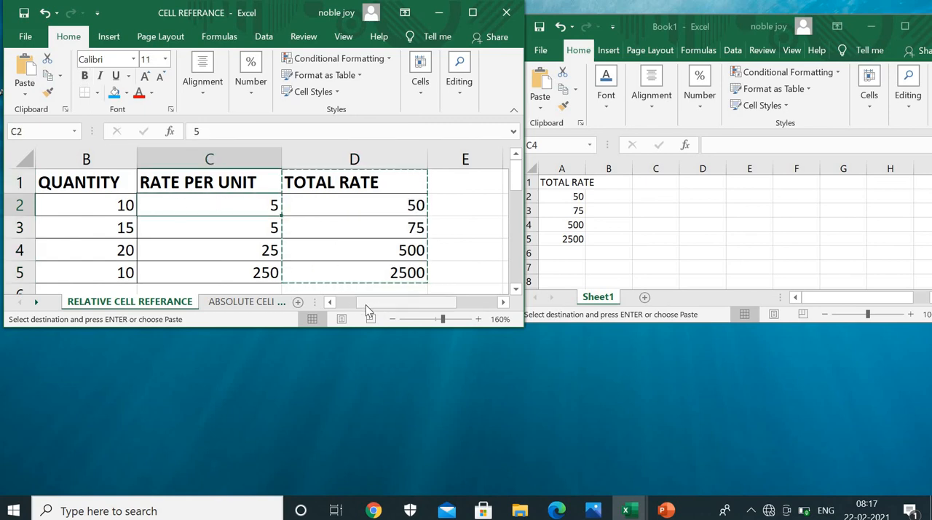
pyautogui.moveTo(365, 304); pyautogui.dragTo(350, 302)
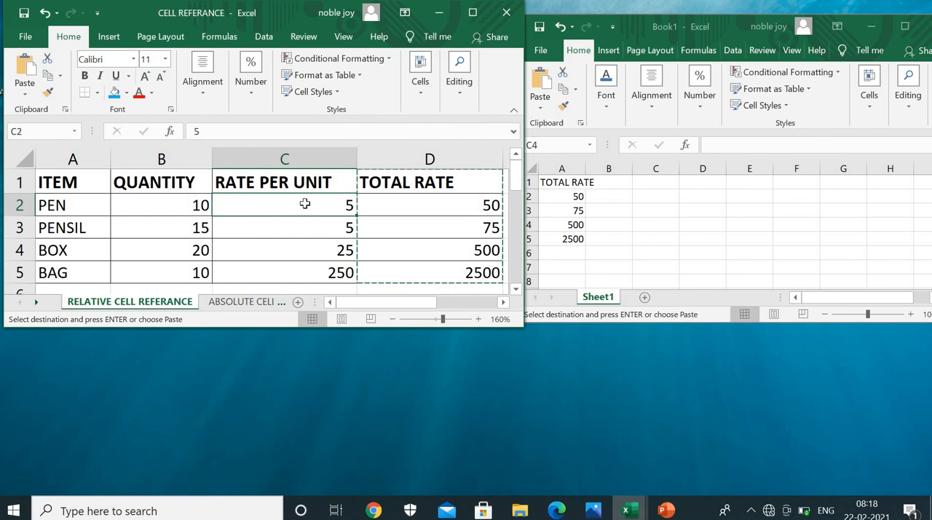
pyautogui.write('5000')
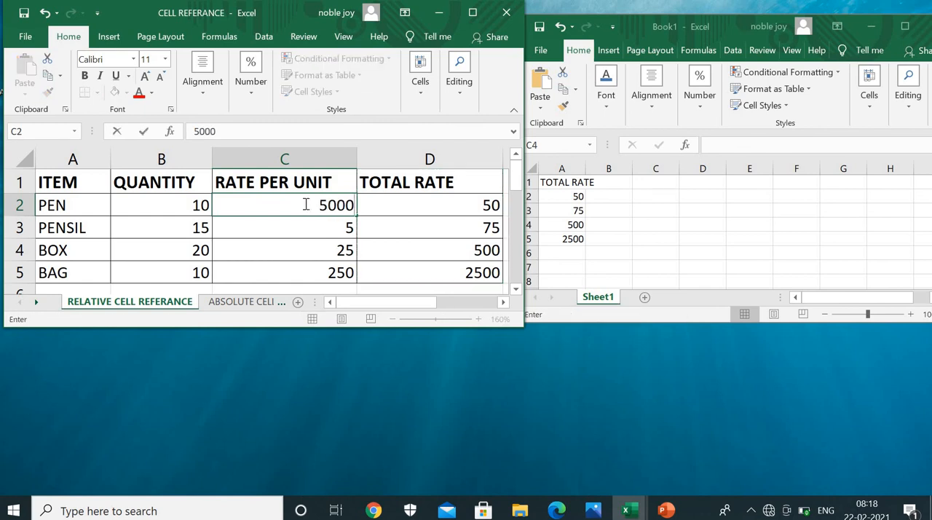
pyautogui.press('Return')
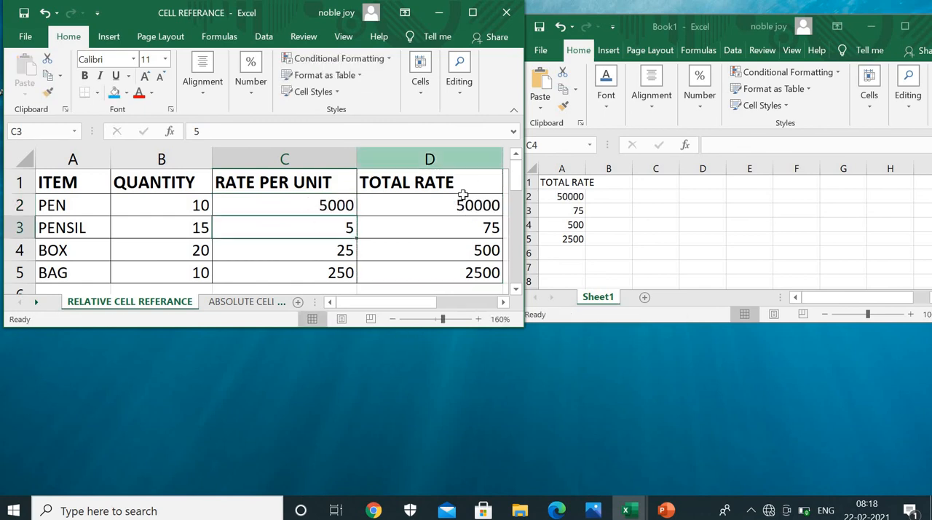